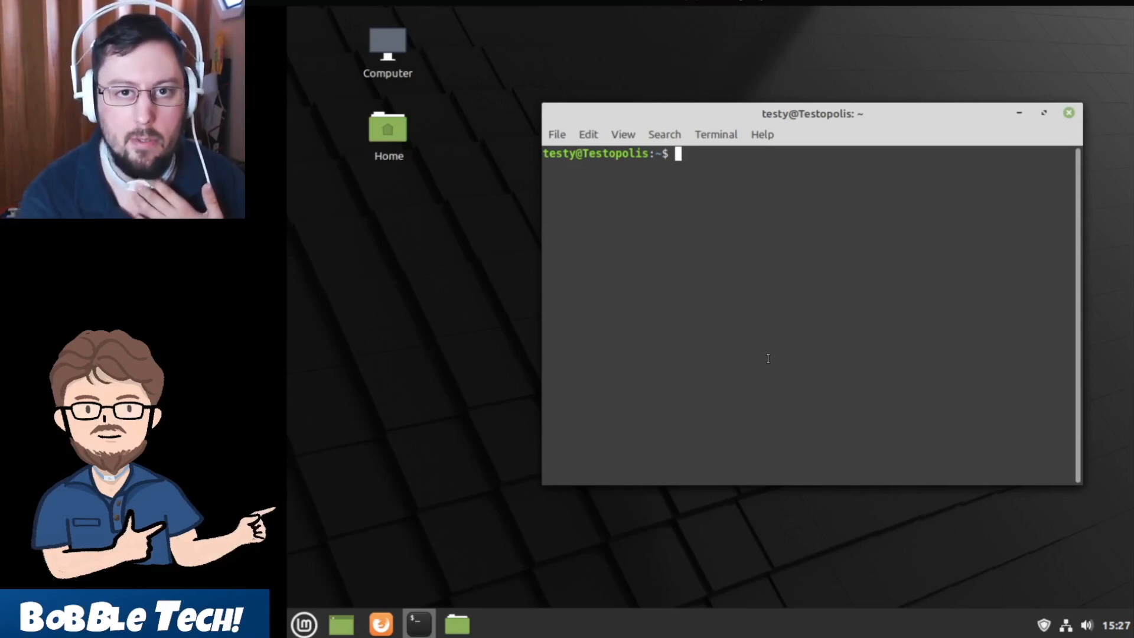
Step: Launch Synaptic Package Manager and authenticate with the account password
key(super)
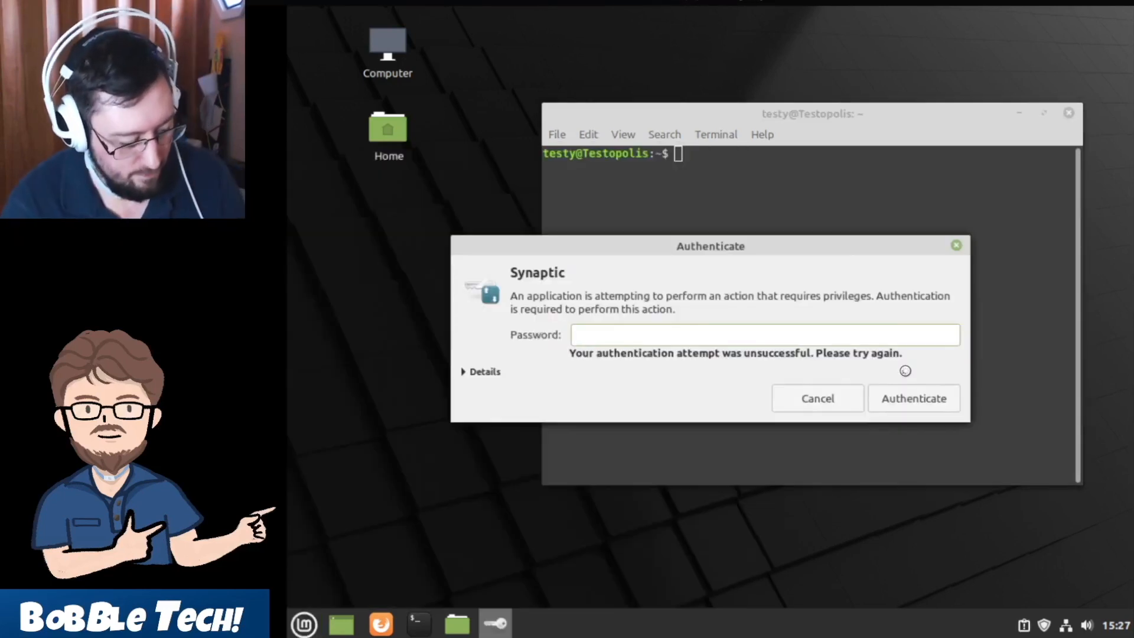
text(••••)
click(913, 398)
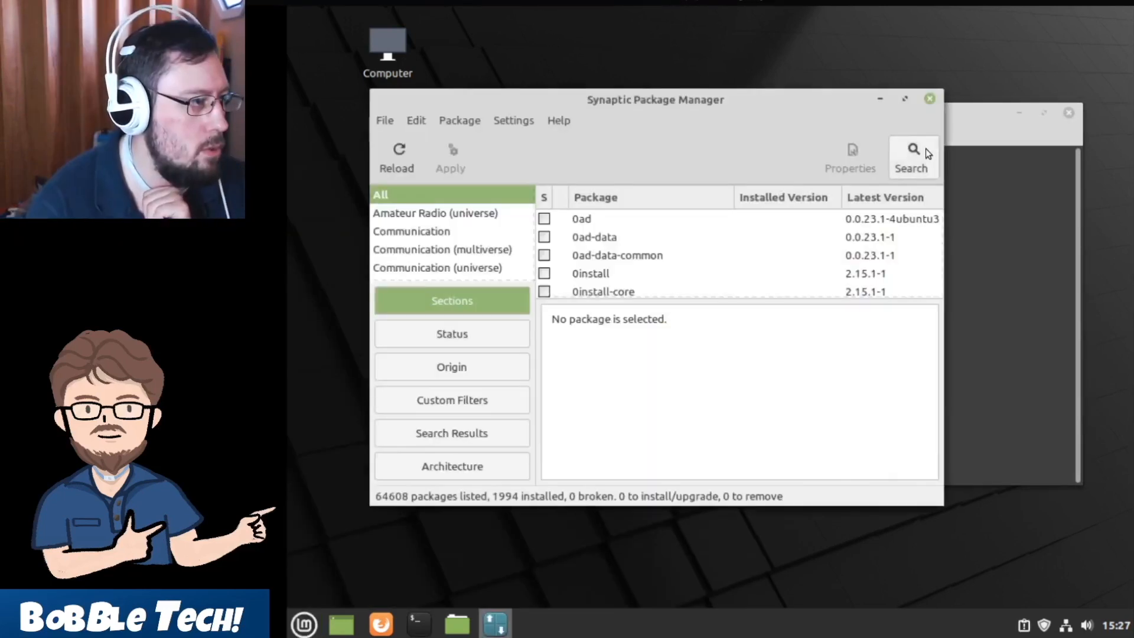
Step: Search the package descriptions and names for "papirus"
click(925, 150)
text(papirus)
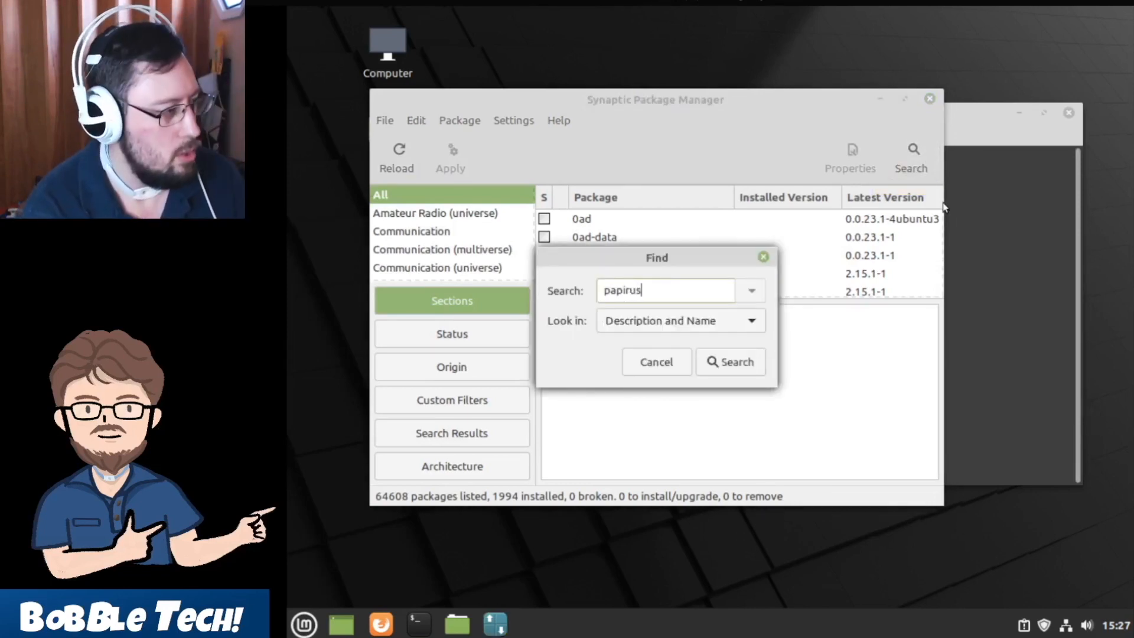
key(Return)
Step: Mark deepin-icon-theme and papirus-icon-theme for installation, accepting the additional required changes
click(544, 231)
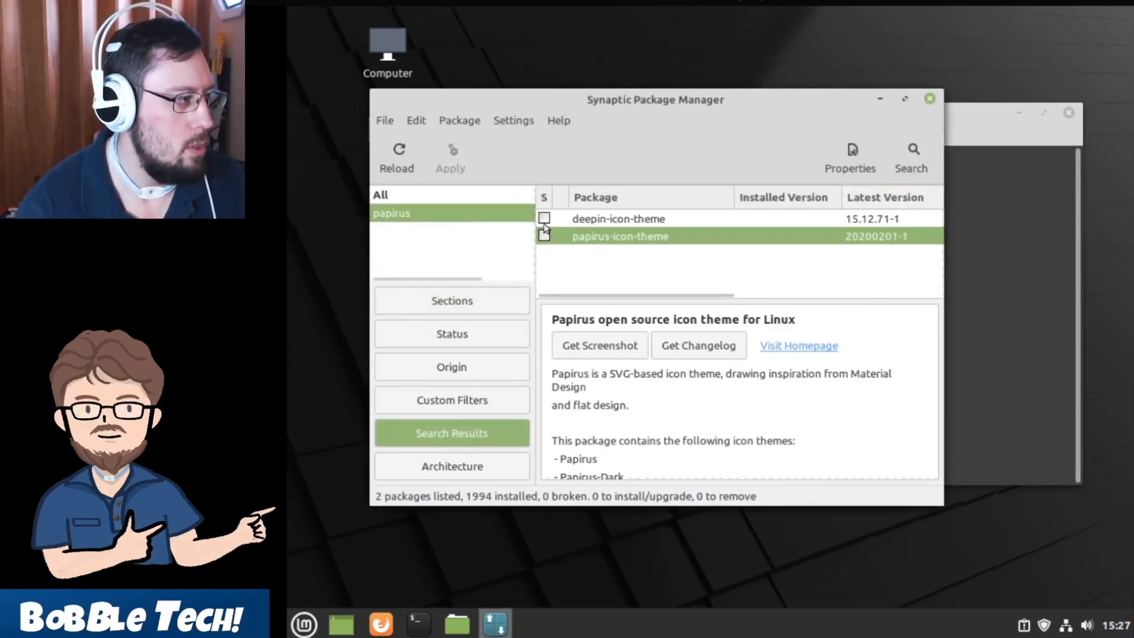
click(544, 221)
click(590, 256)
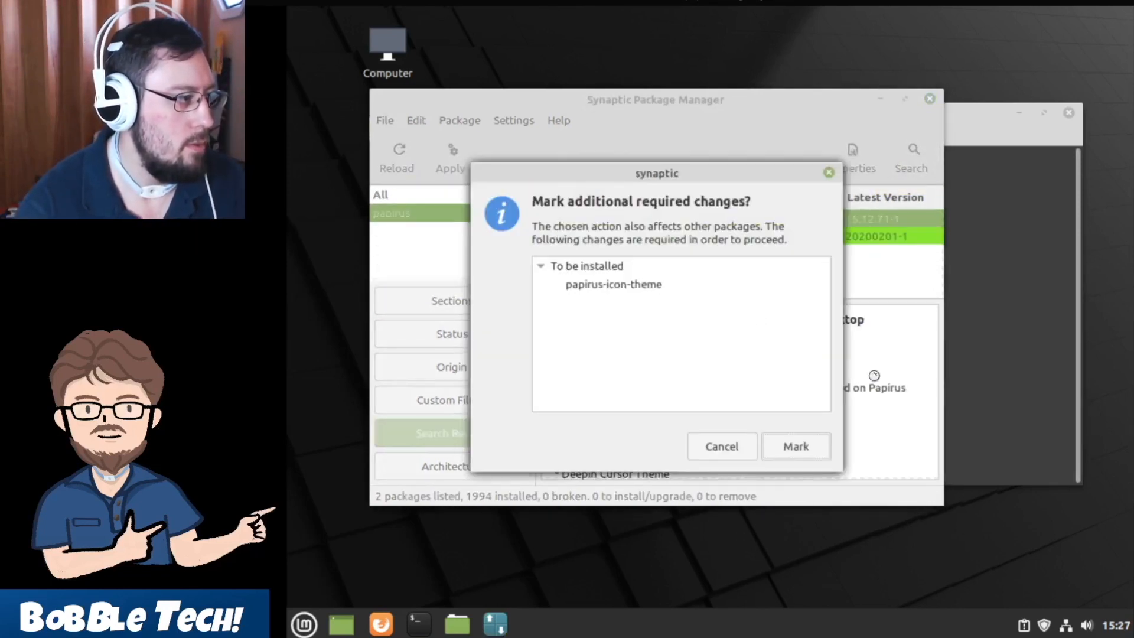
click(797, 444)
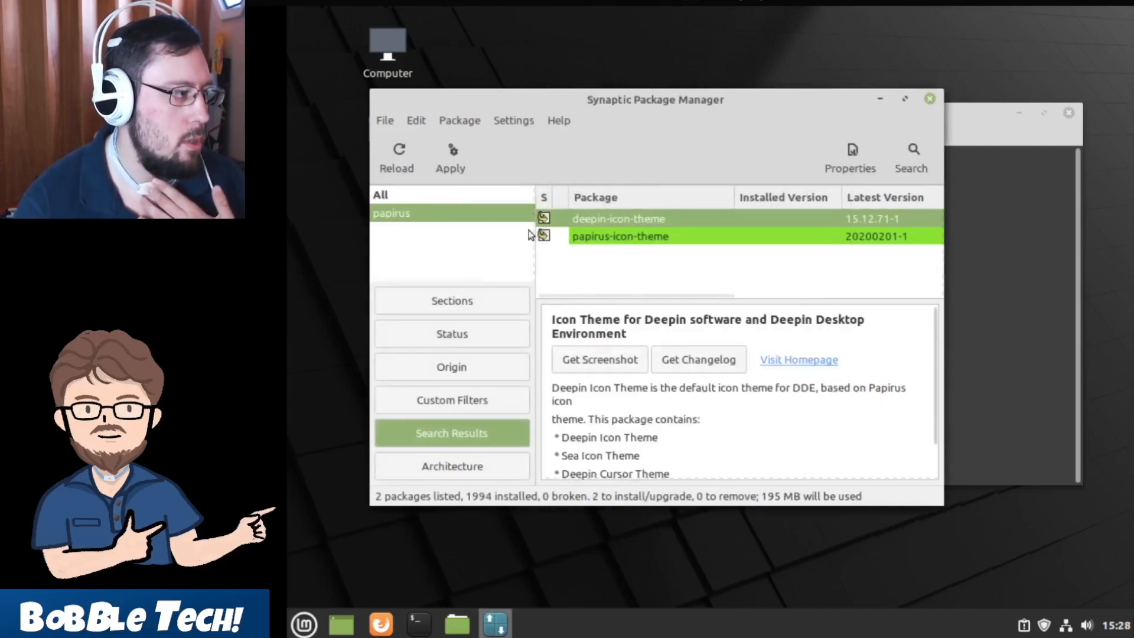
click(544, 236)
click(766, 298)
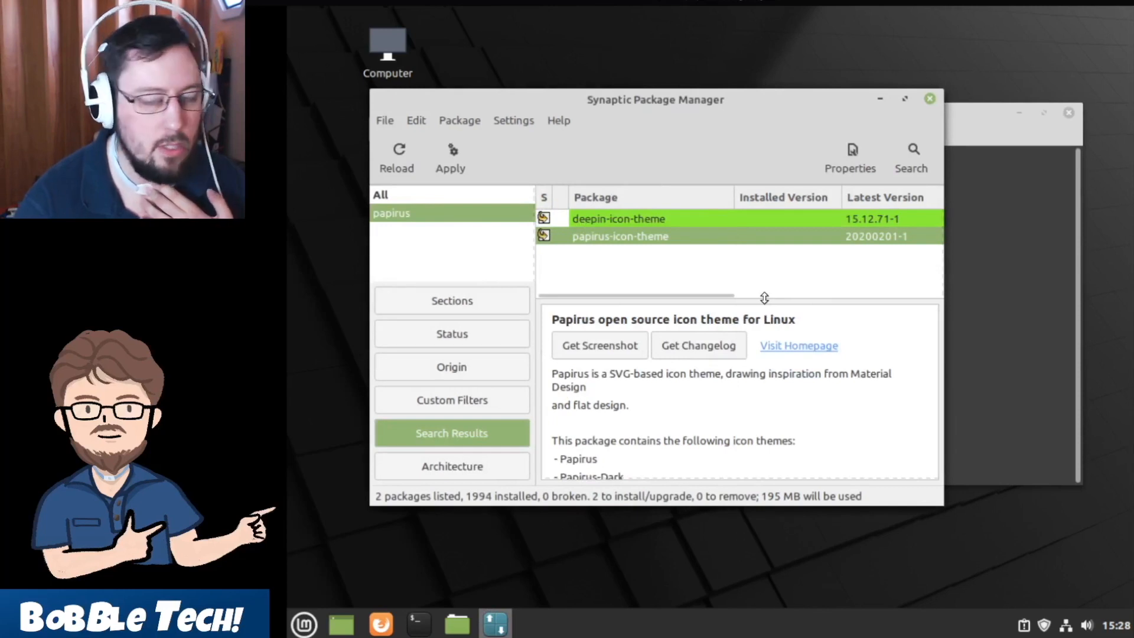
Step: Apply the marked changes to install both icon themes, dismiss the completion dialog and close the package manager
click(459, 168)
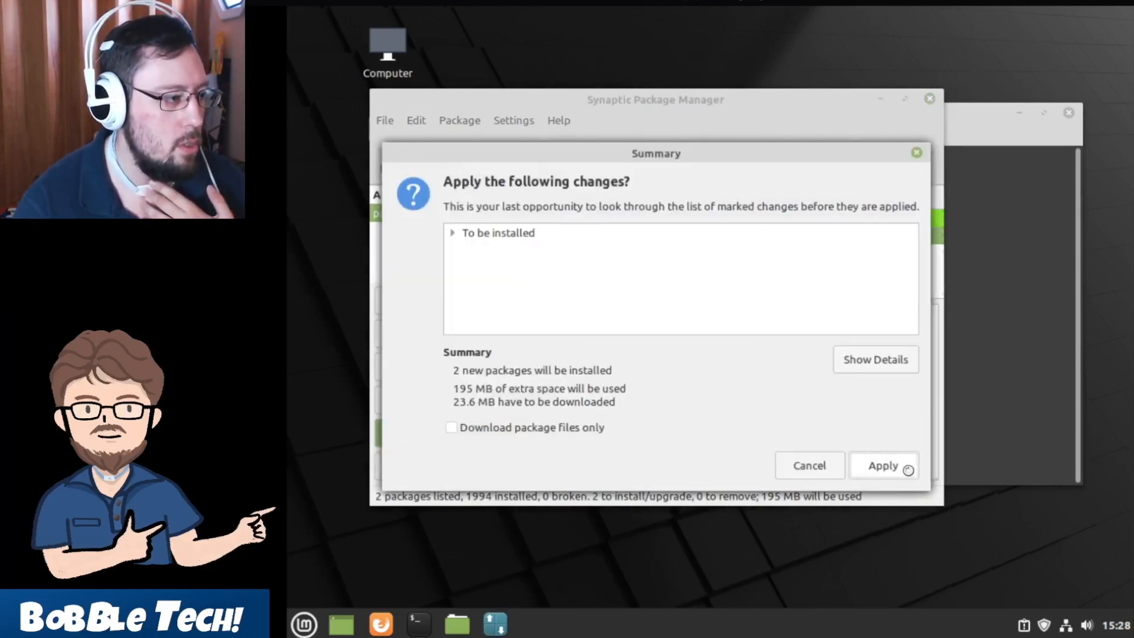
click(884, 466)
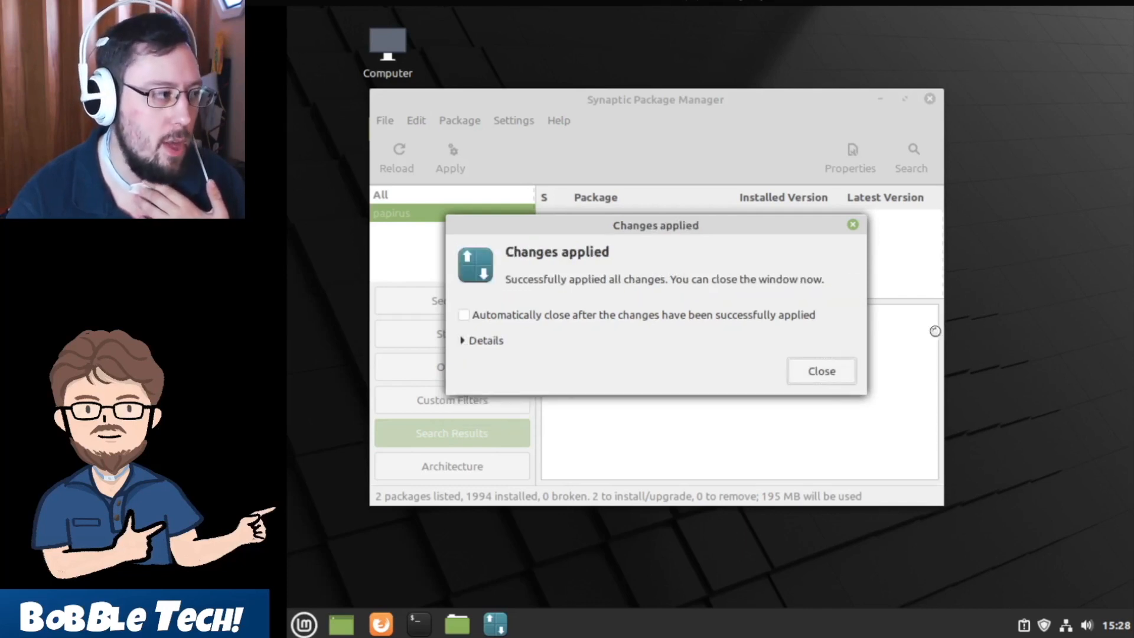
click(841, 371)
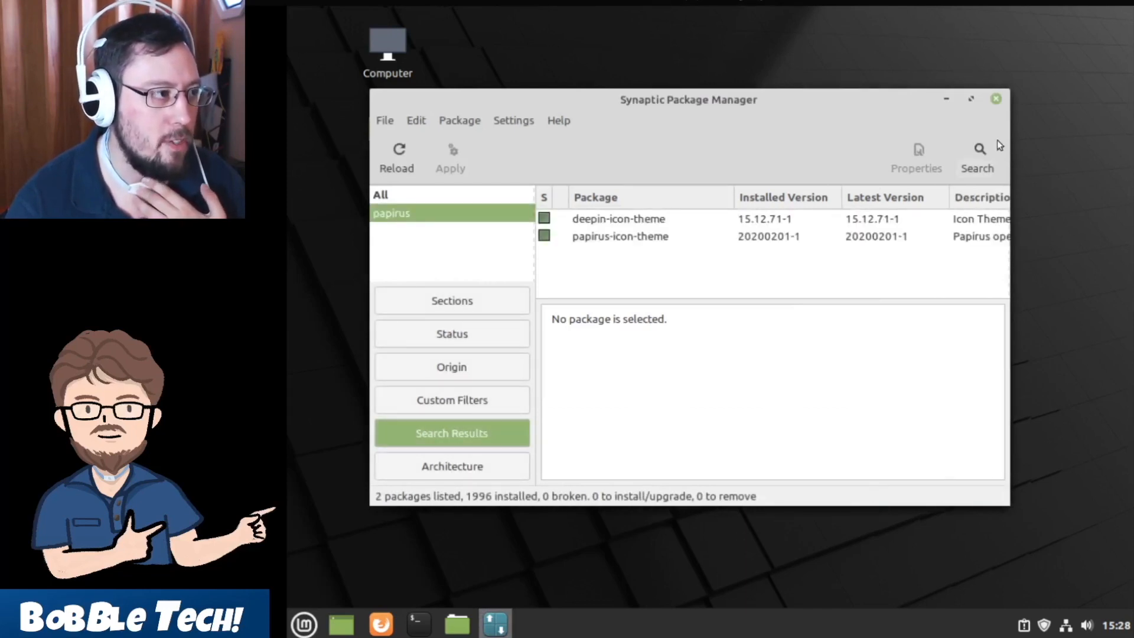
click(995, 100)
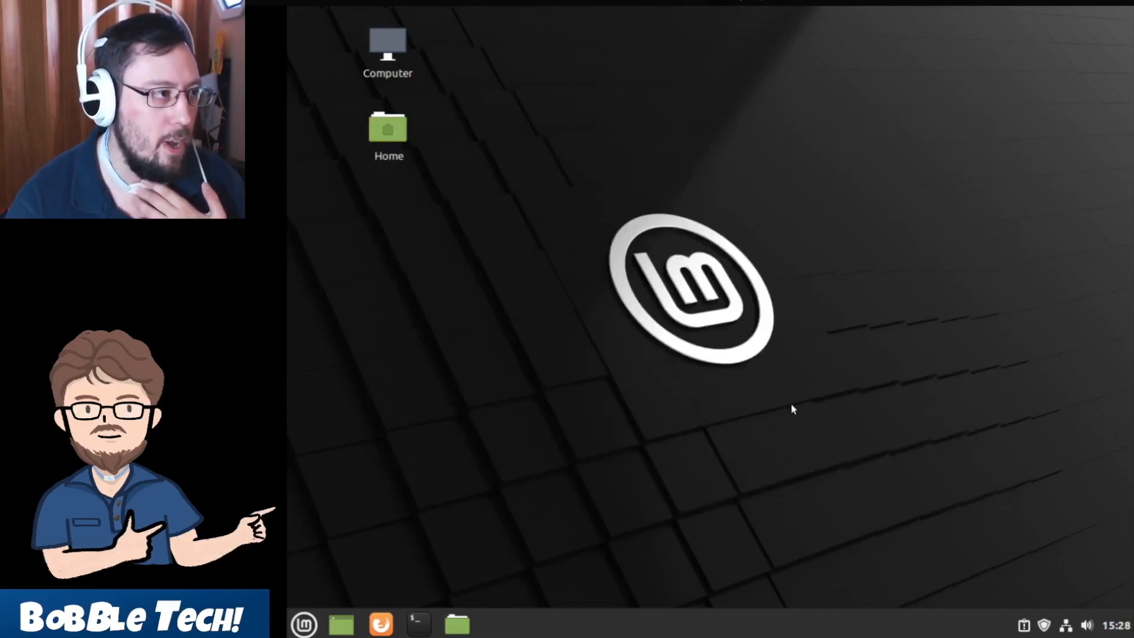
Step: Enter the command sudo apt install papirus-icon-theme in a new terminal without running it, and close the terminal
click(407, 628)
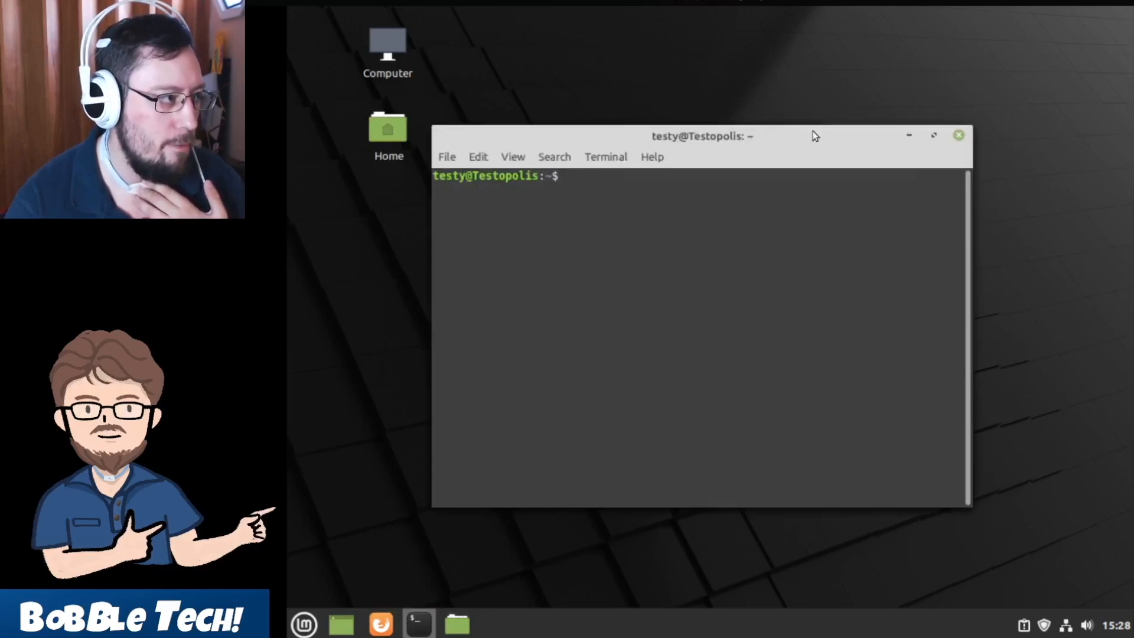
drag(813, 130, 913, 112)
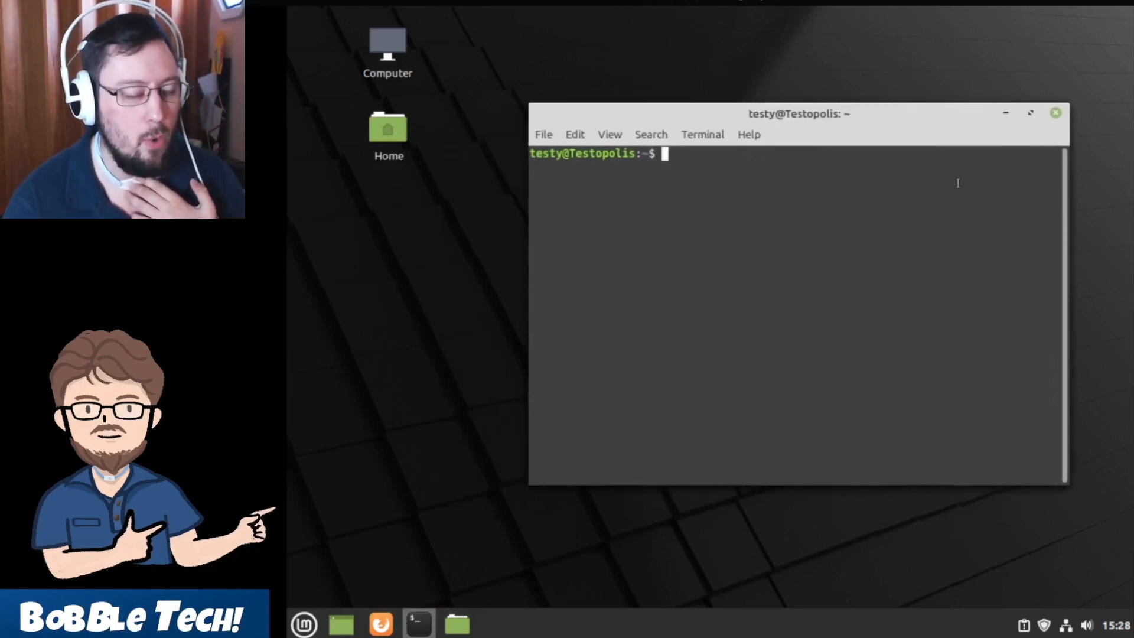
text(su)
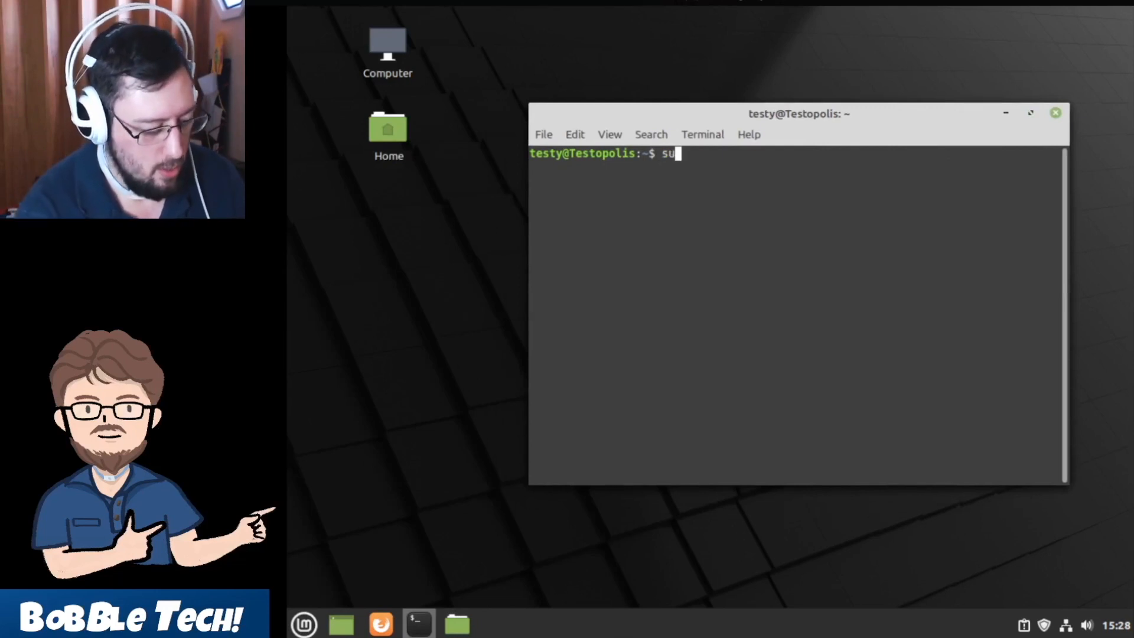
text(do apyt)
key(BackSpace)
key(BackSpace)
text(pyt)
key(BackSpace)
key(BackSpace)
text(t)
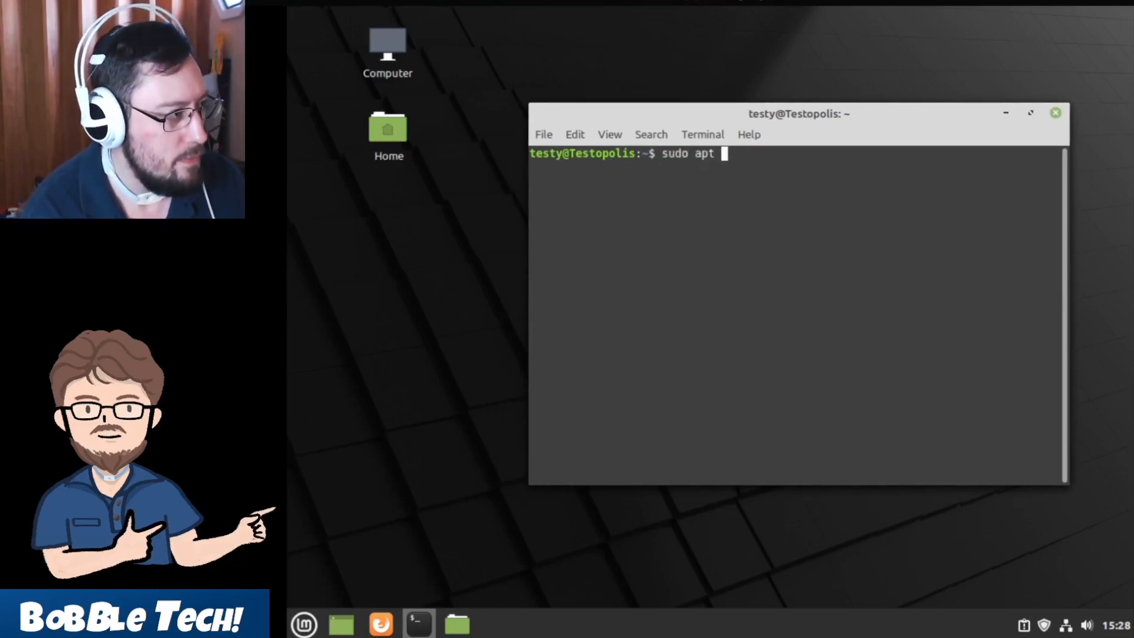
text( inst)
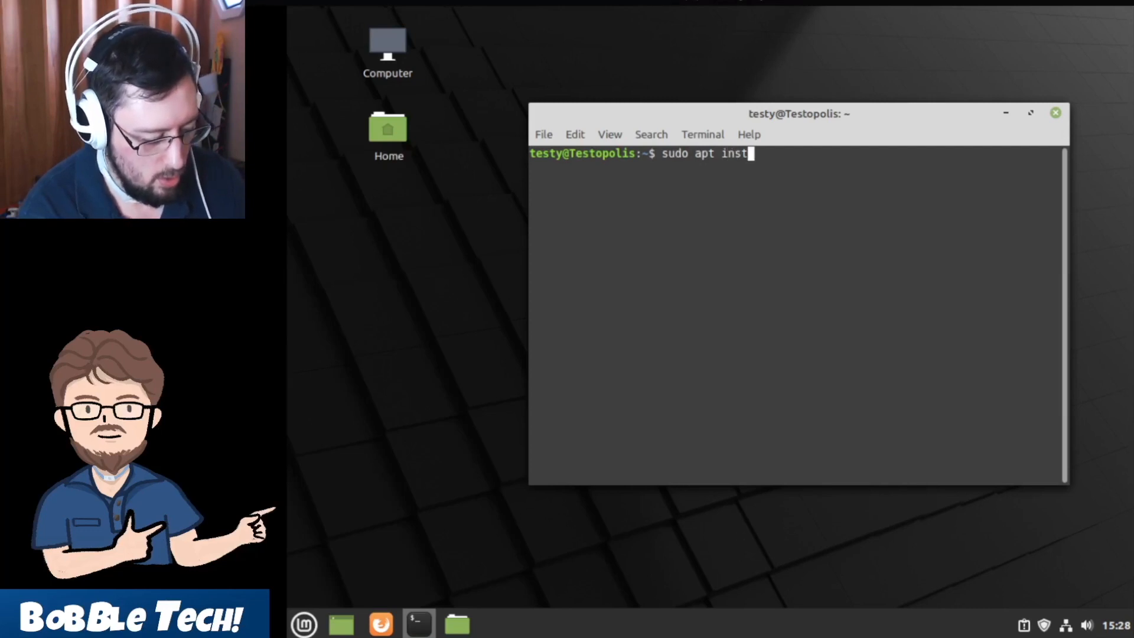
text(all pap)
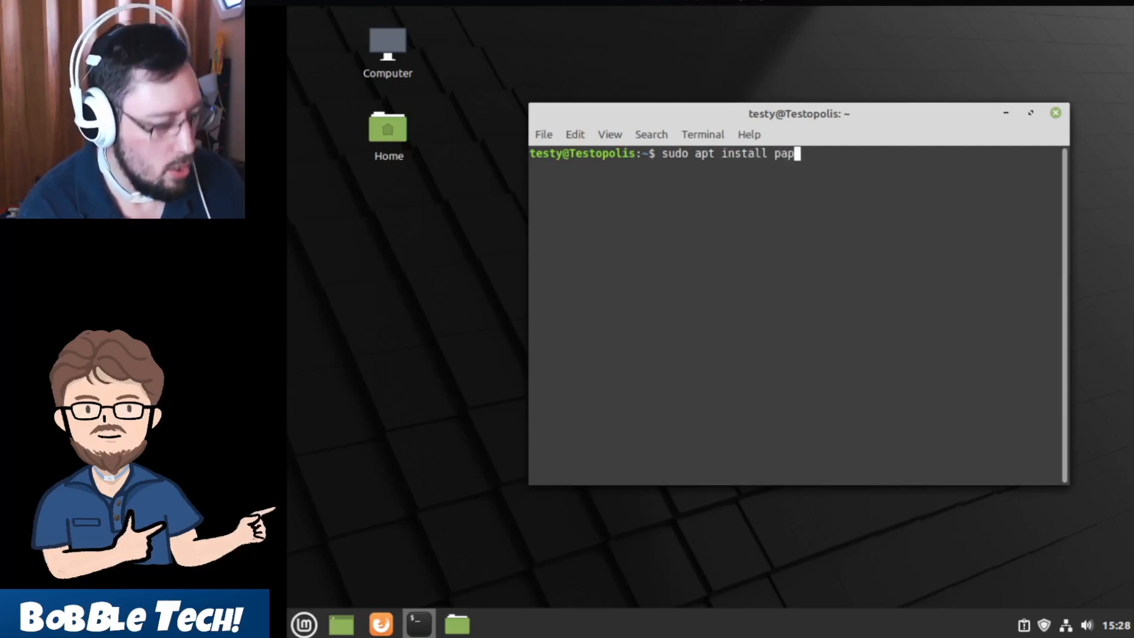
text(irus)
key(Tab)
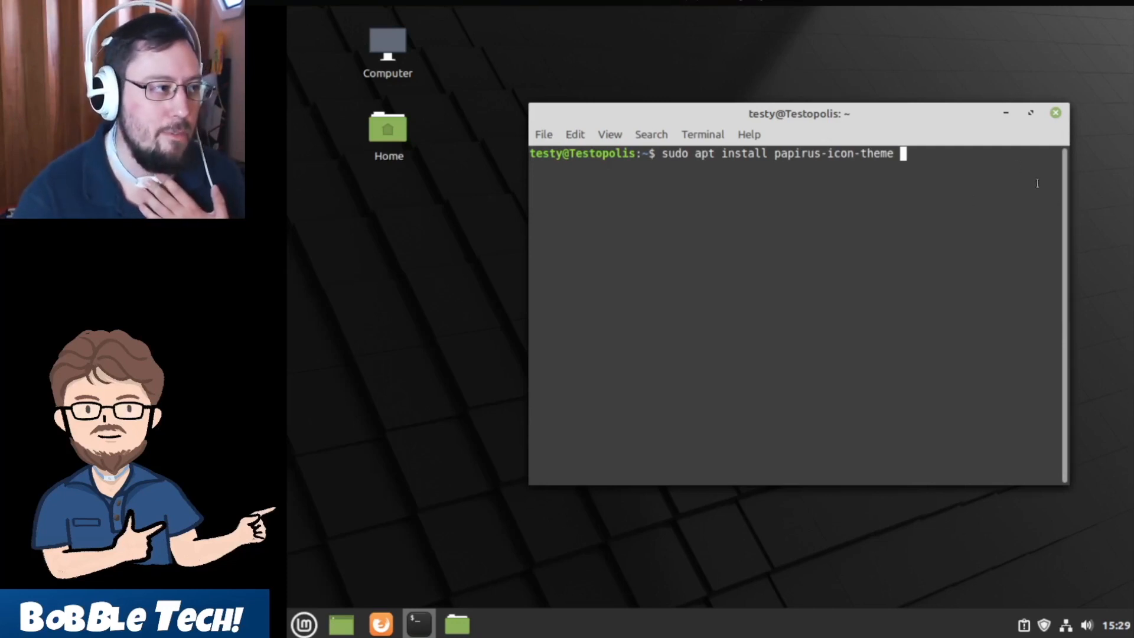
click(1056, 114)
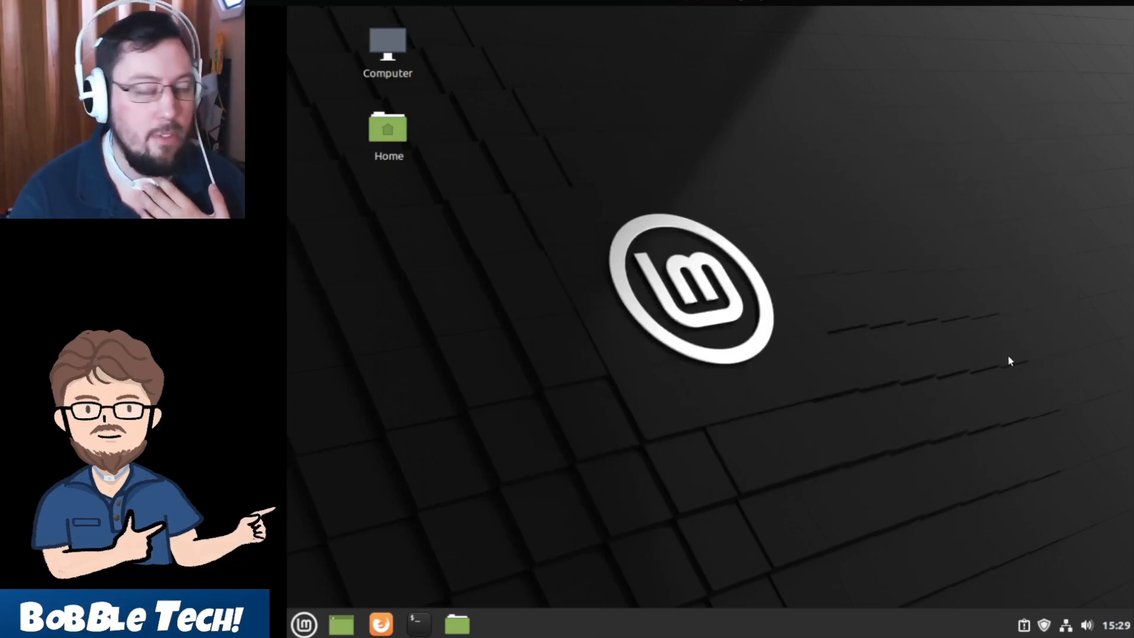
Step: Open the Themes page of System Settings and set the icon theme to ePapirus
click(302, 624)
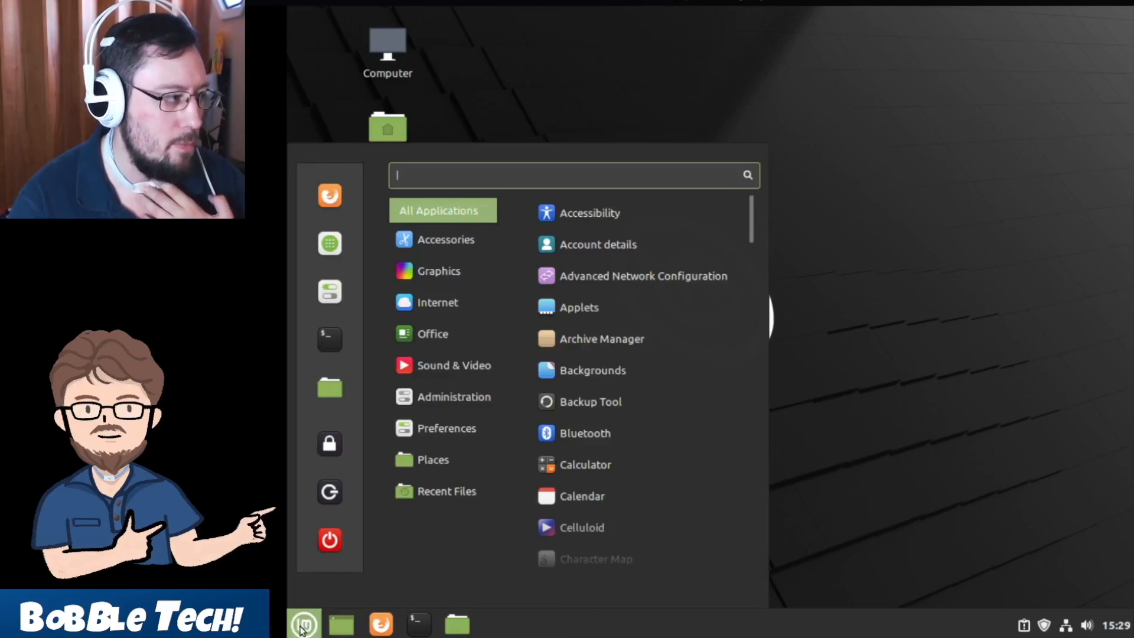
click(348, 290)
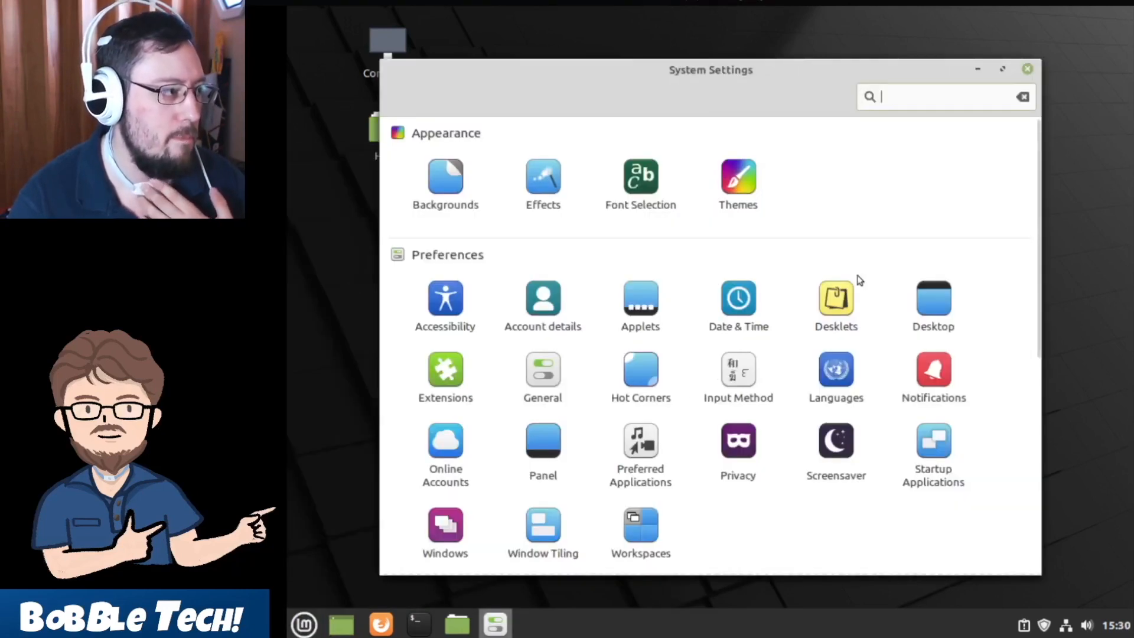
click(740, 177)
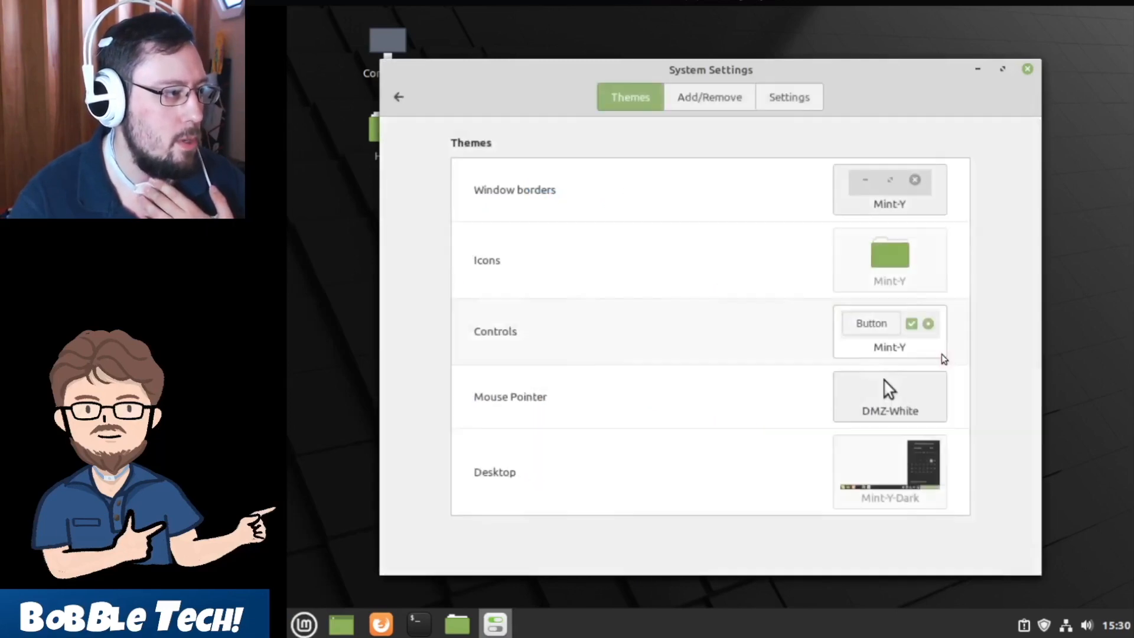
click(910, 278)
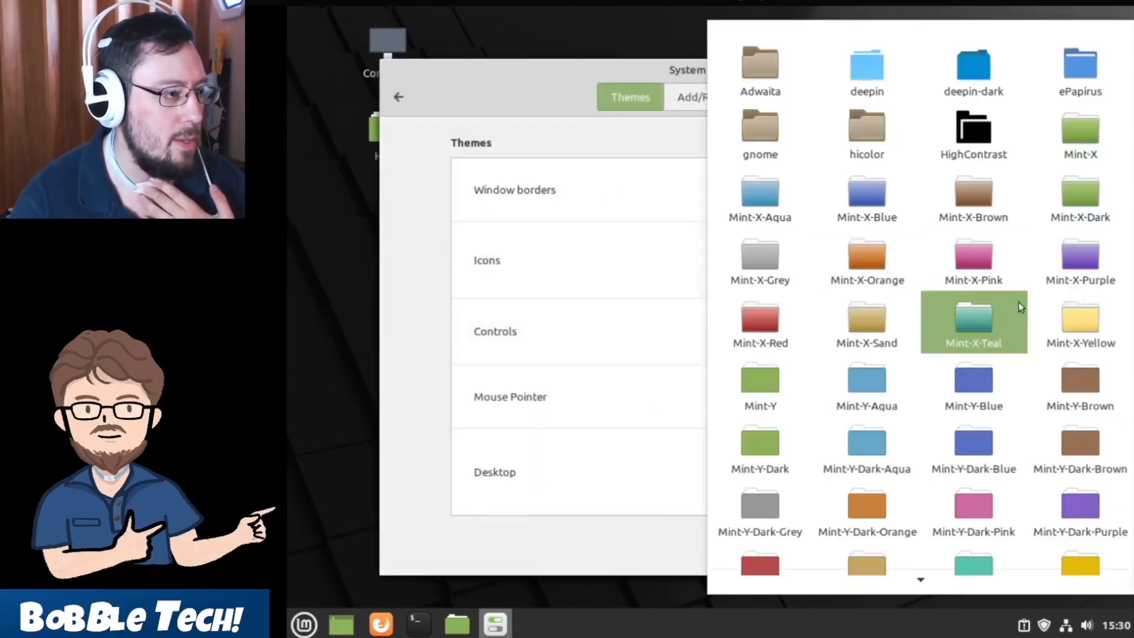
click(1054, 80)
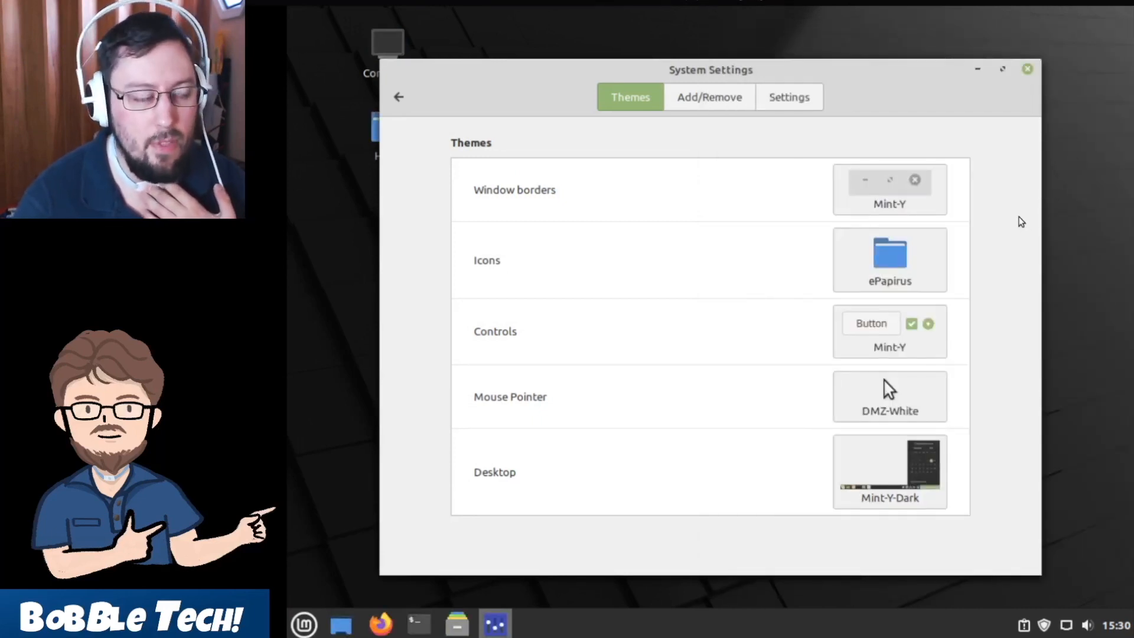
Step: Set the icon theme to deepin-dark and check its folder icons in the Home folder with the settings window minimized
click(930, 243)
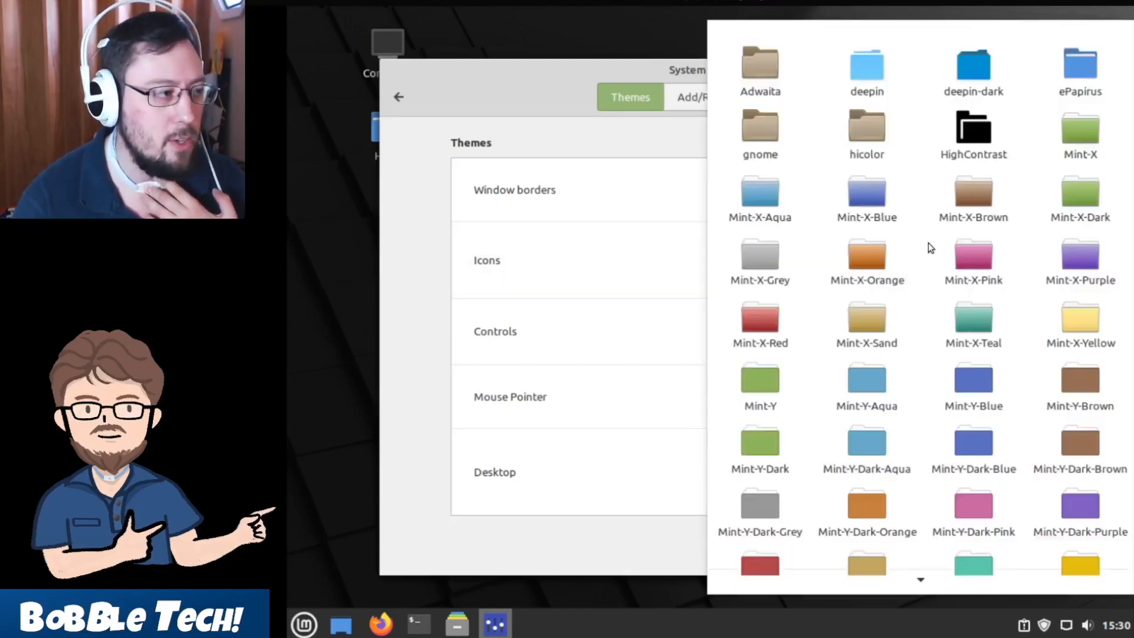
click(970, 90)
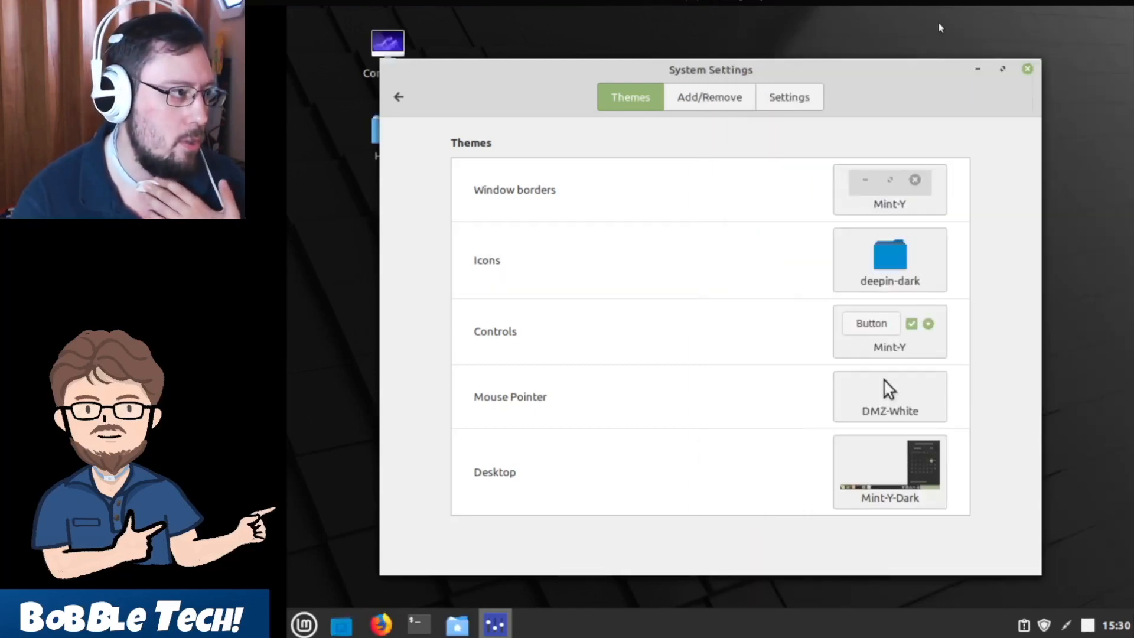
click(978, 69)
double_click(384, 137)
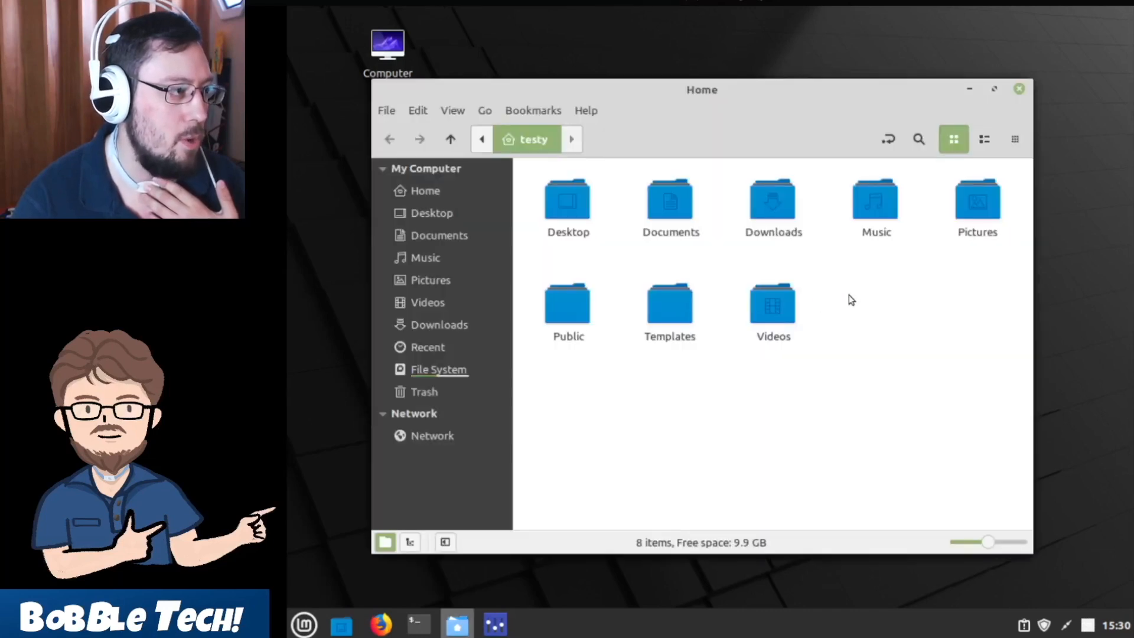
click(1020, 91)
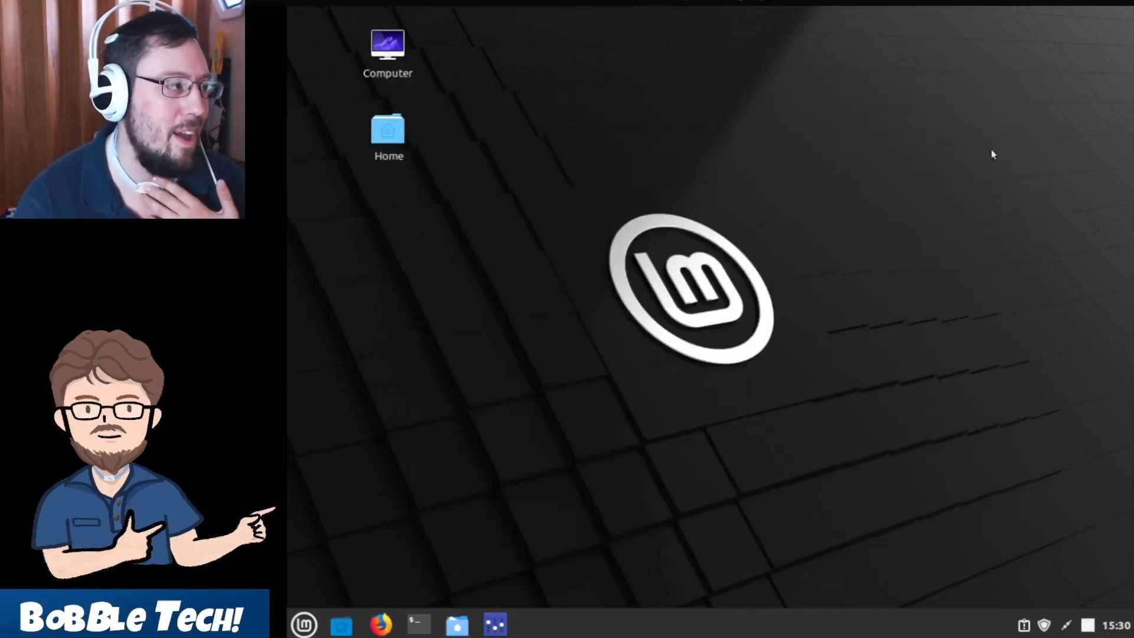
Step: Set the icon theme to deepin, close System Settings and check the folder icons in the Home folder
click(495, 624)
click(875, 258)
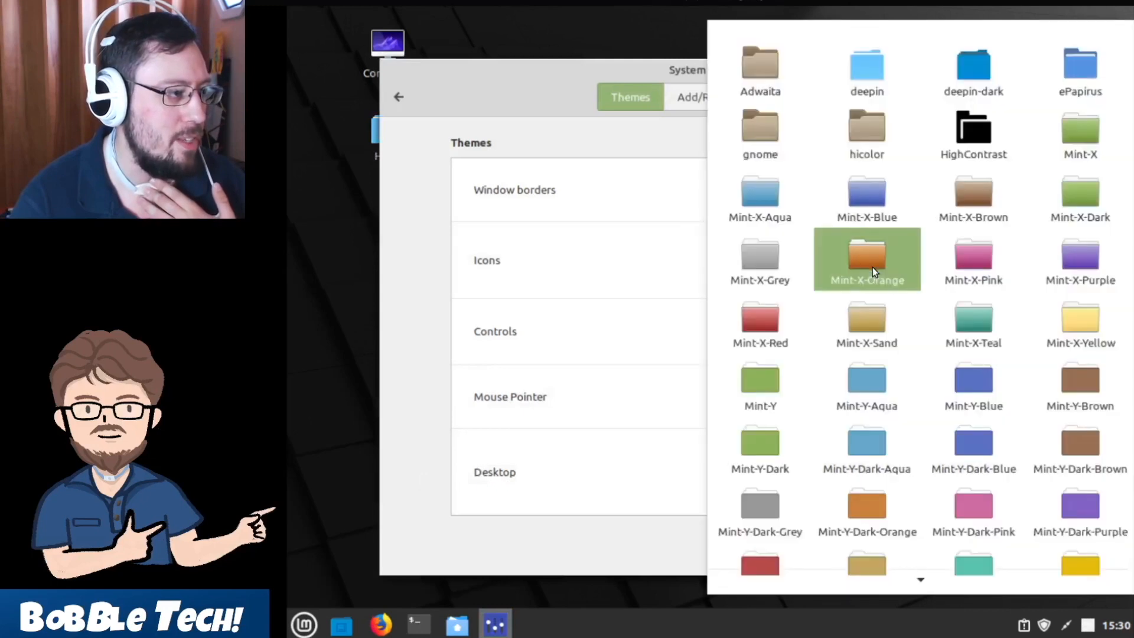
click(865, 62)
click(1029, 70)
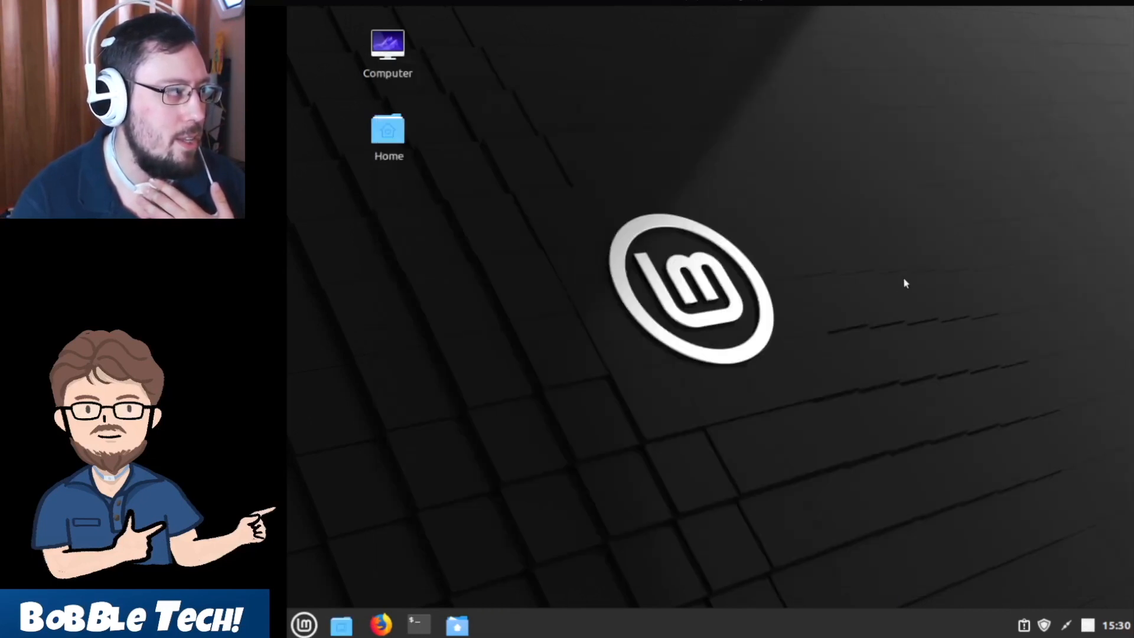
click(415, 625)
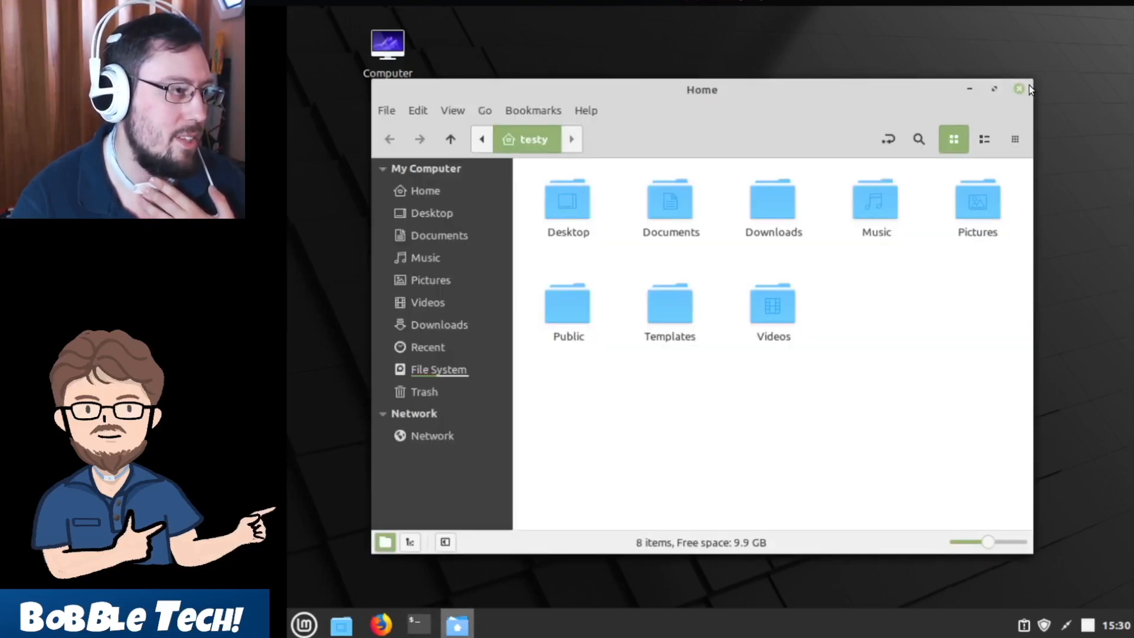
click(1028, 88)
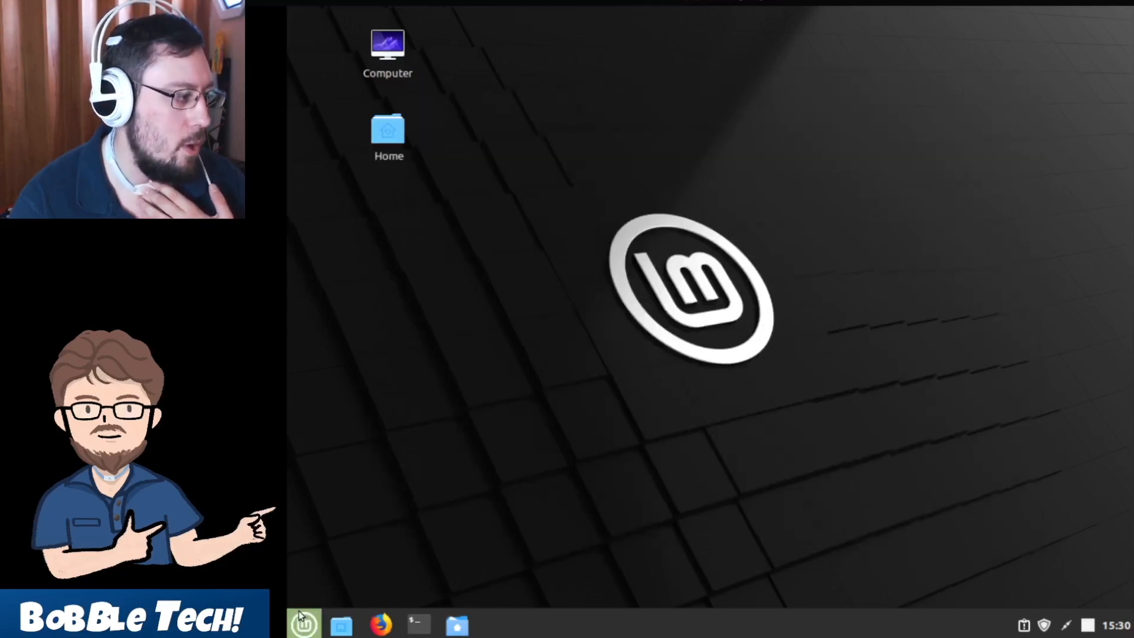
Step: Set the icon theme to ePapirus in System Settings, close the settings and check the folder icons in the Home folder
click(302, 622)
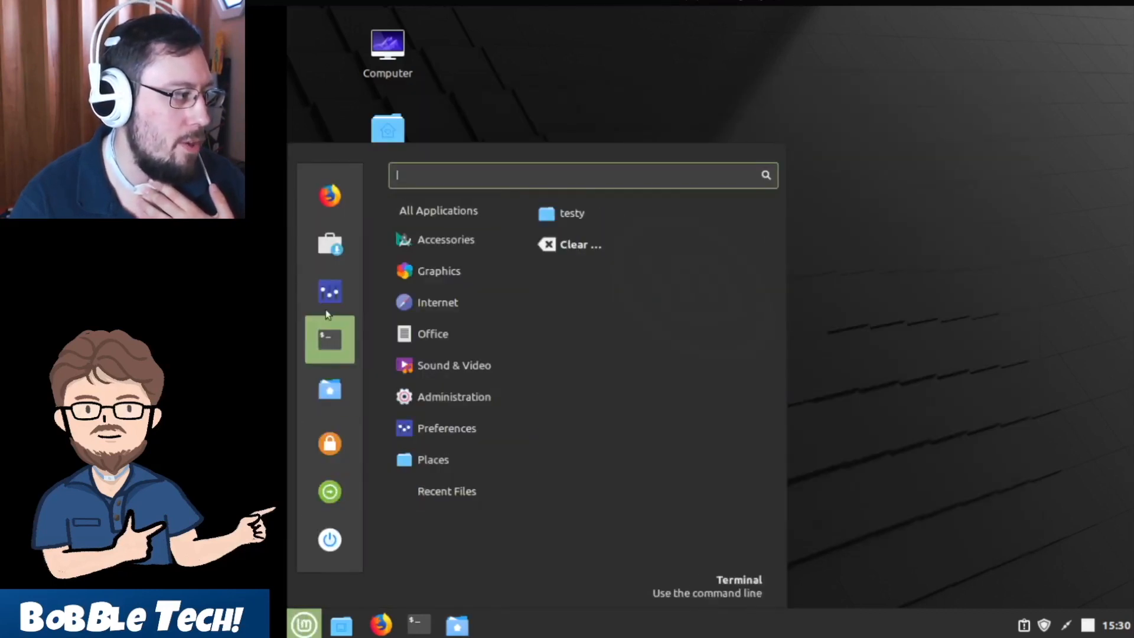
click(827, 383)
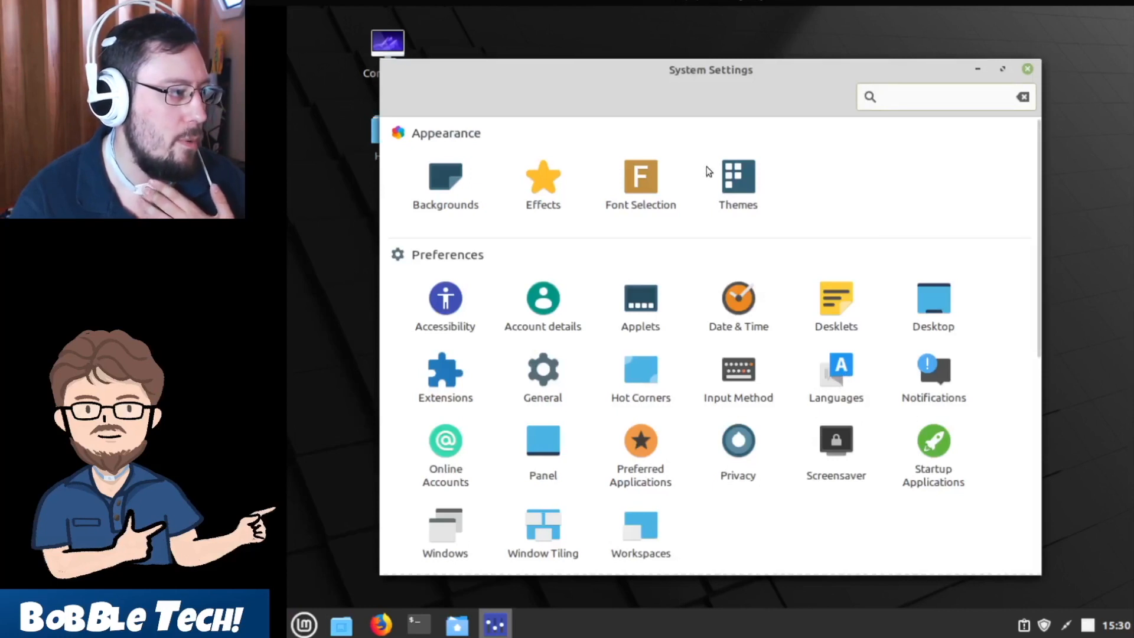
click(731, 173)
click(889, 260)
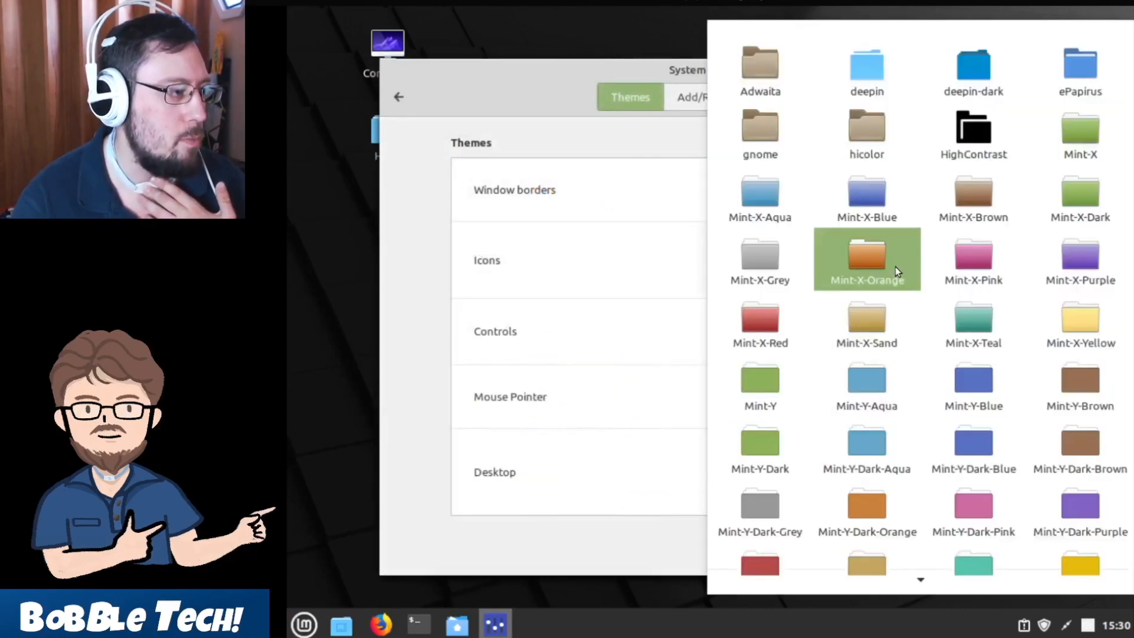
click(1053, 91)
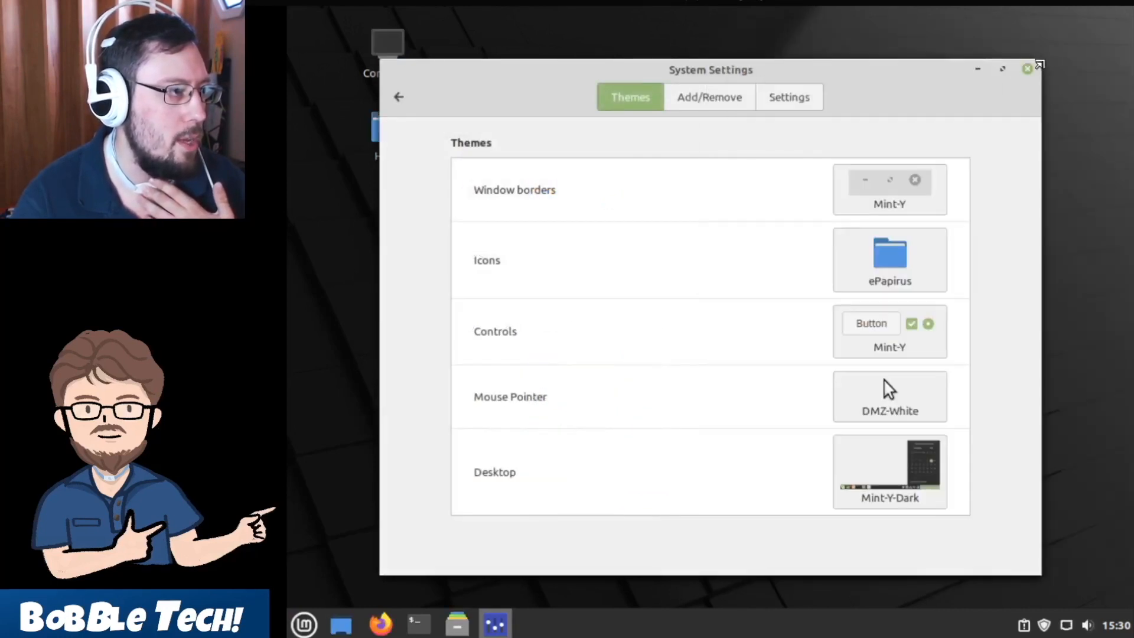
key(alt+F4)
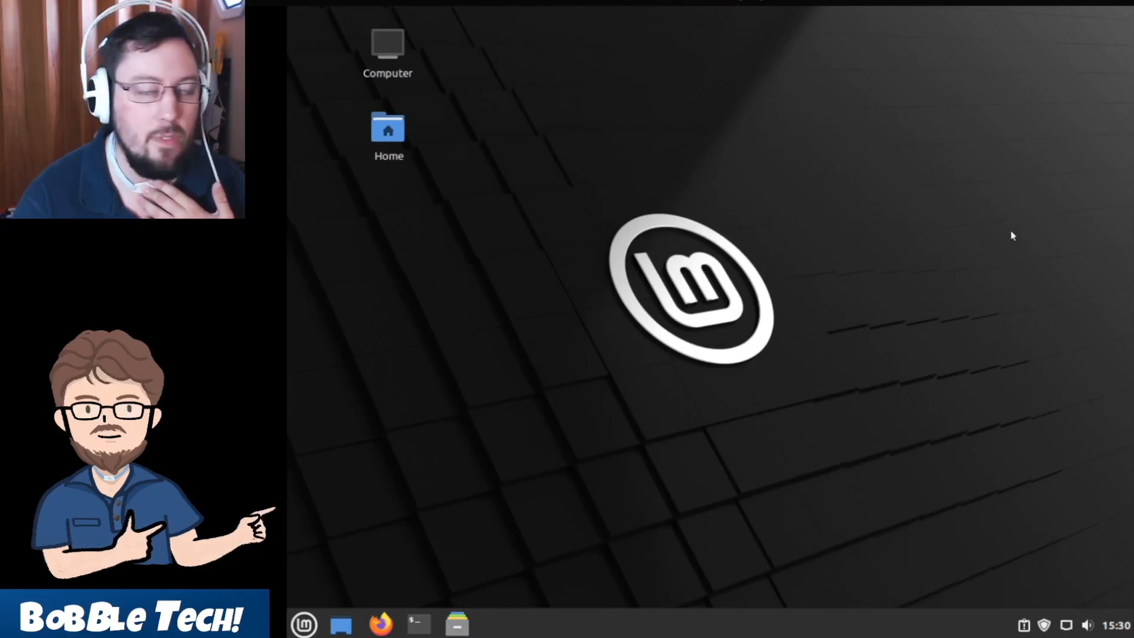
double_click(395, 148)
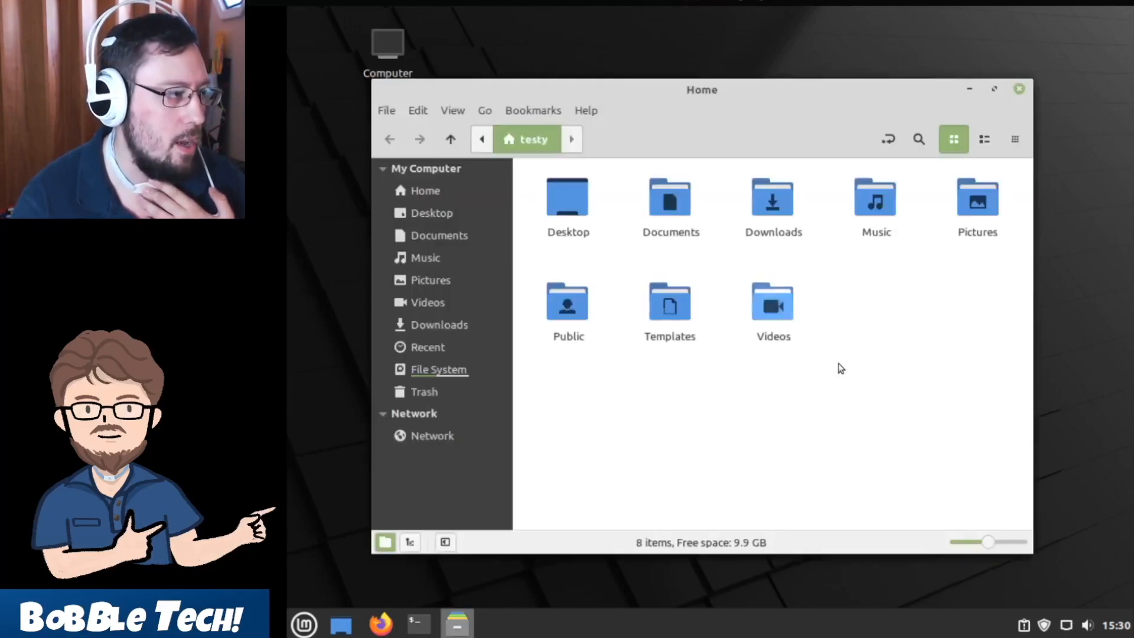
click(1018, 88)
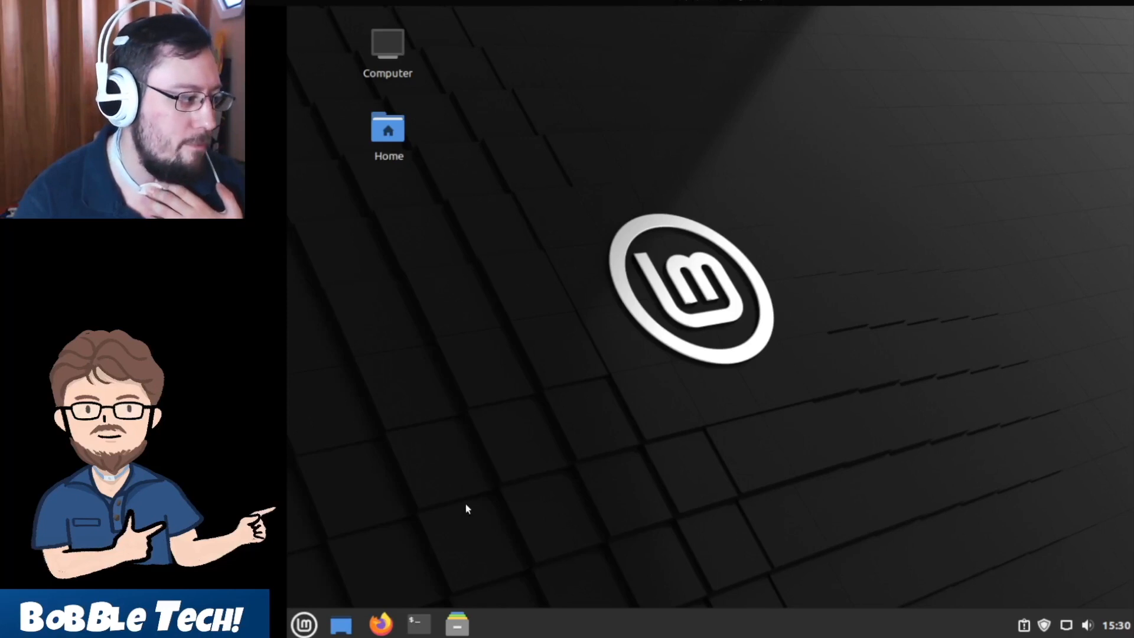
Step: Open Firefox and dismiss its welcome prompt without choosing a theme
click(383, 622)
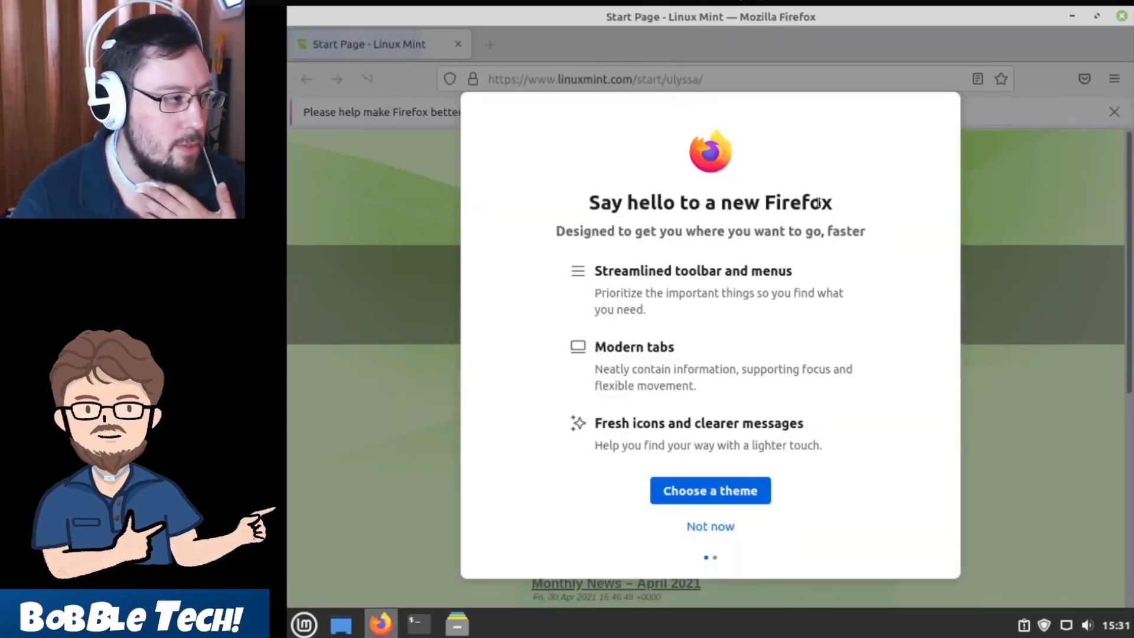
click(723, 527)
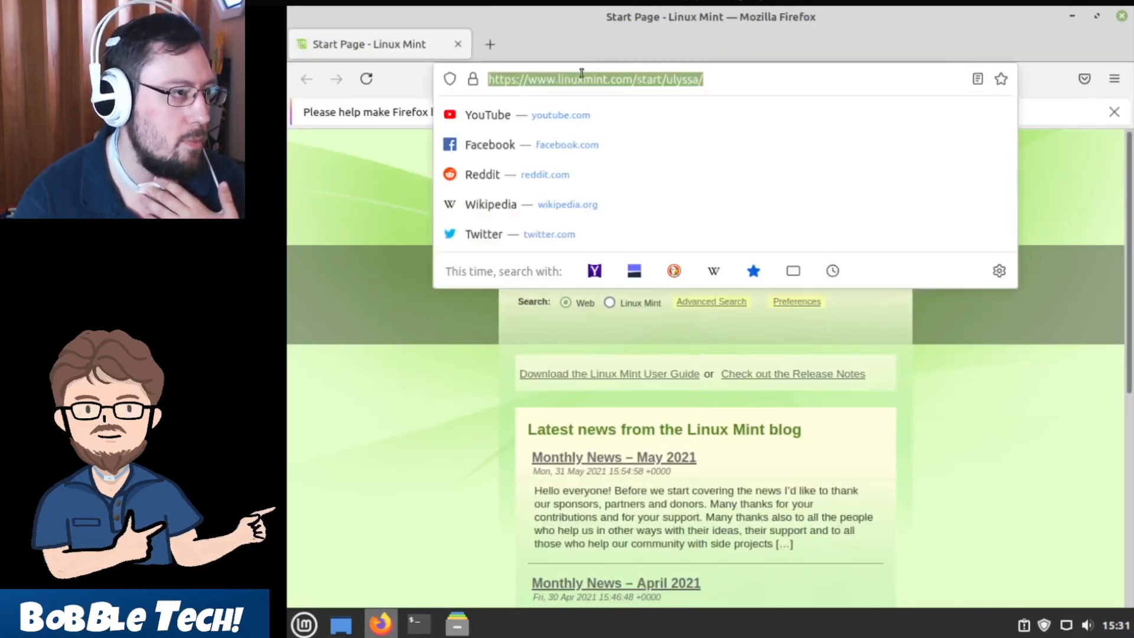
click(622, 38)
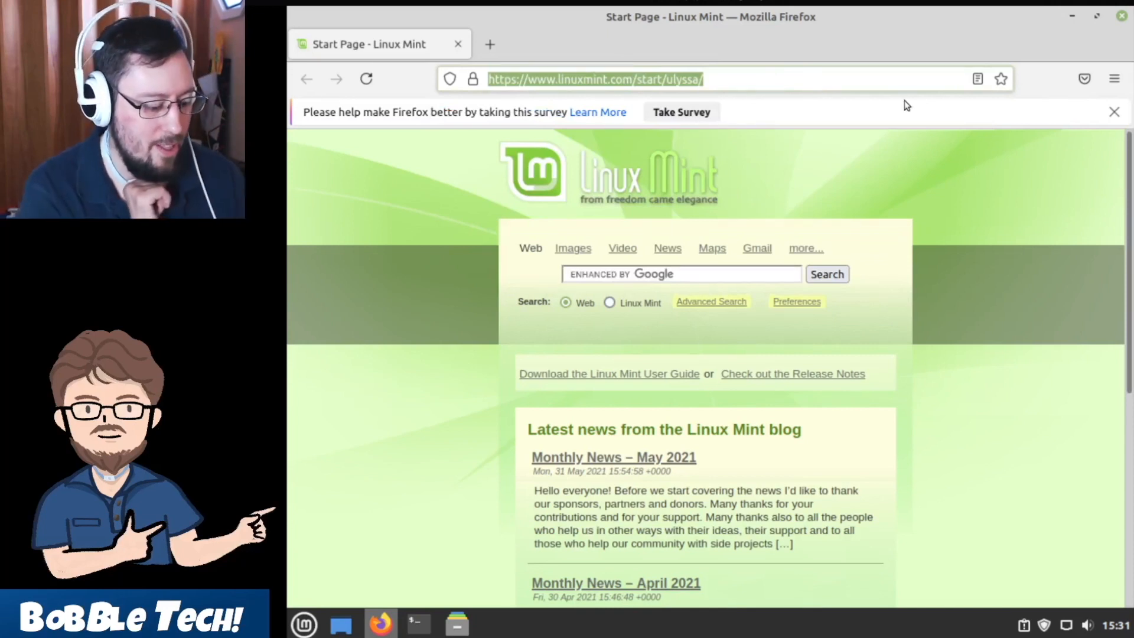
Step: Search the web from the Linux Mint start page for "plata gtk therme"
click(702, 281)
text(plat)
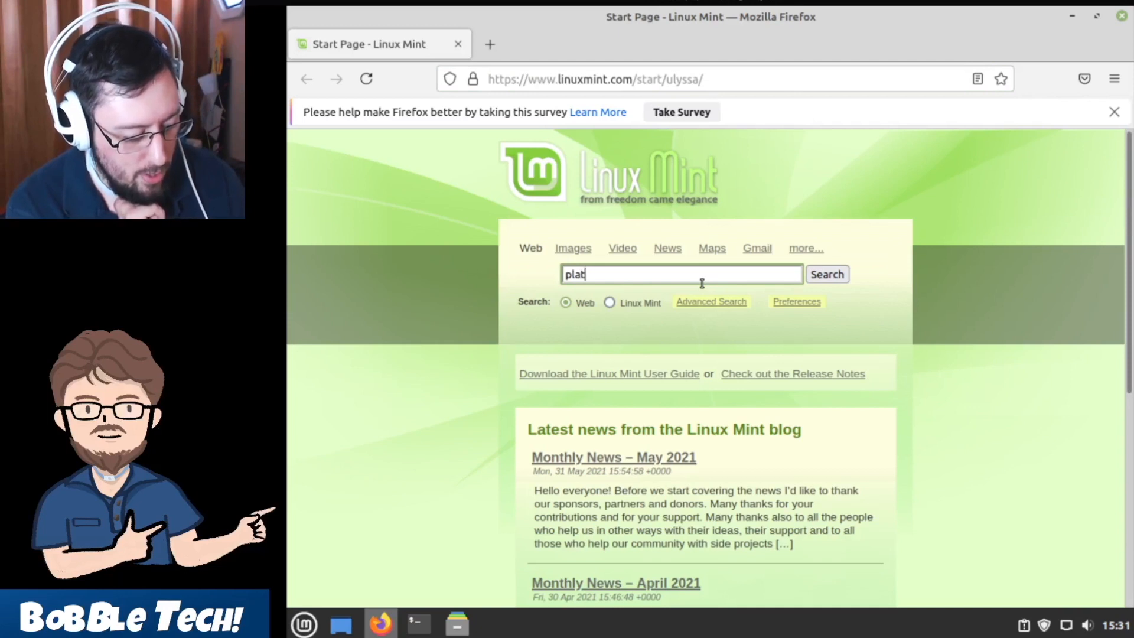
text(a gtk )
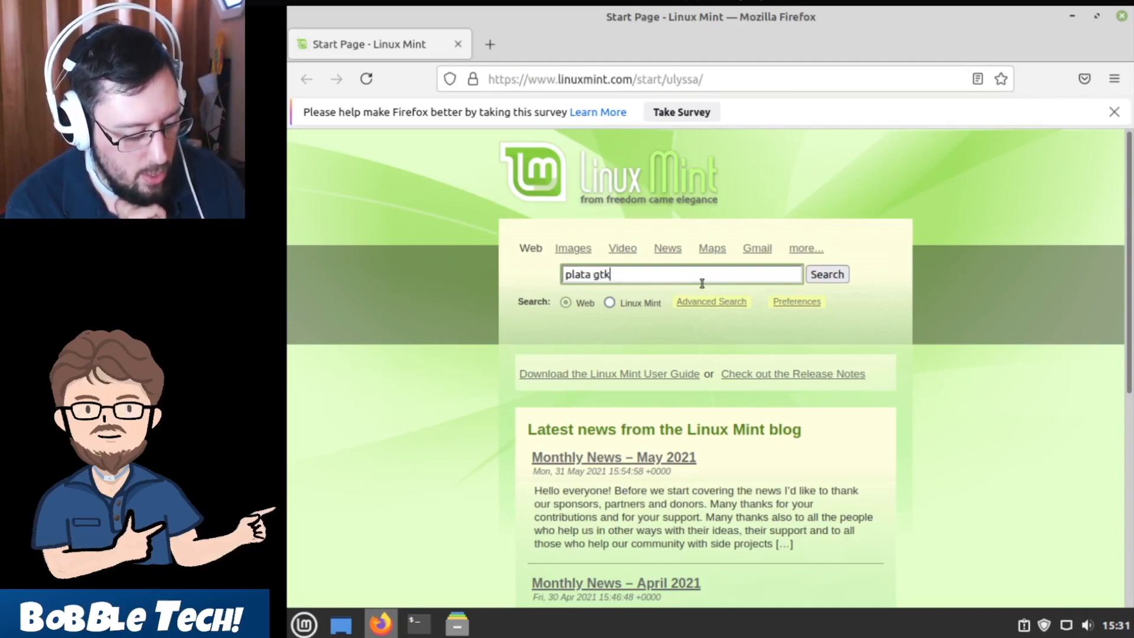
text(th)
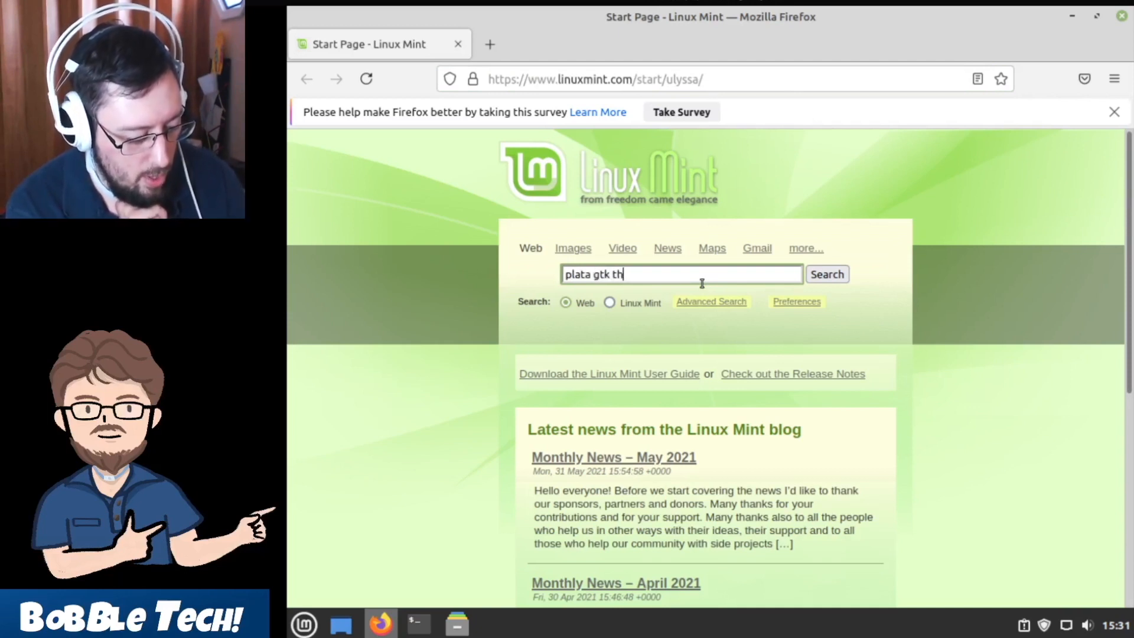
text(erme)
key(Return)
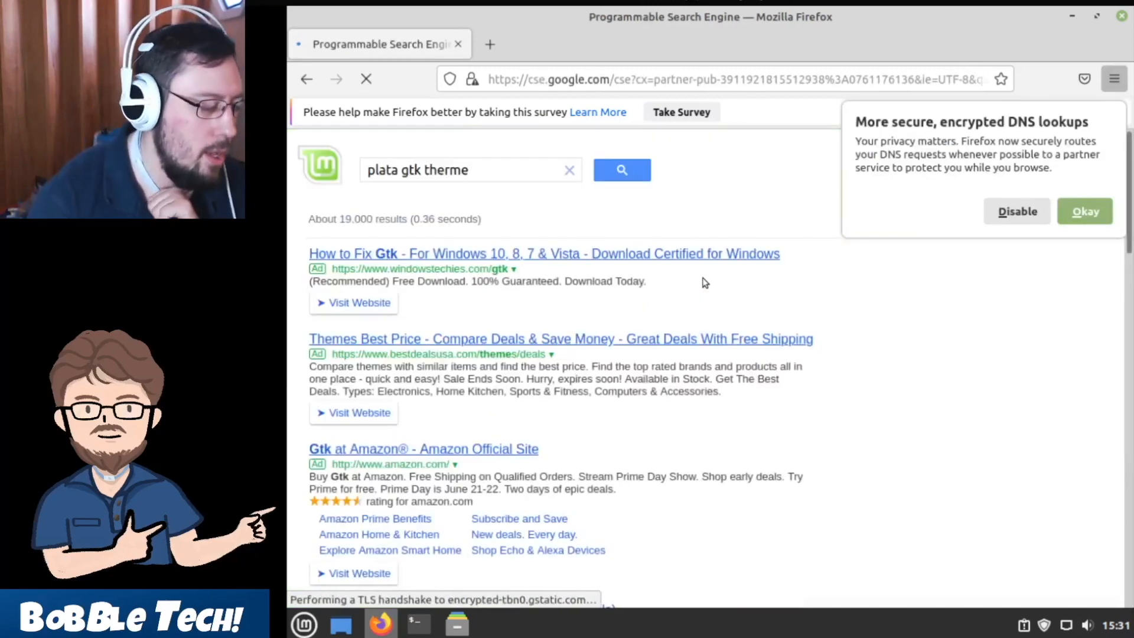
Step: Open the GitLab result for plata-theme from the search results and go to the project's main page
scroll(587, 322, down, 5)
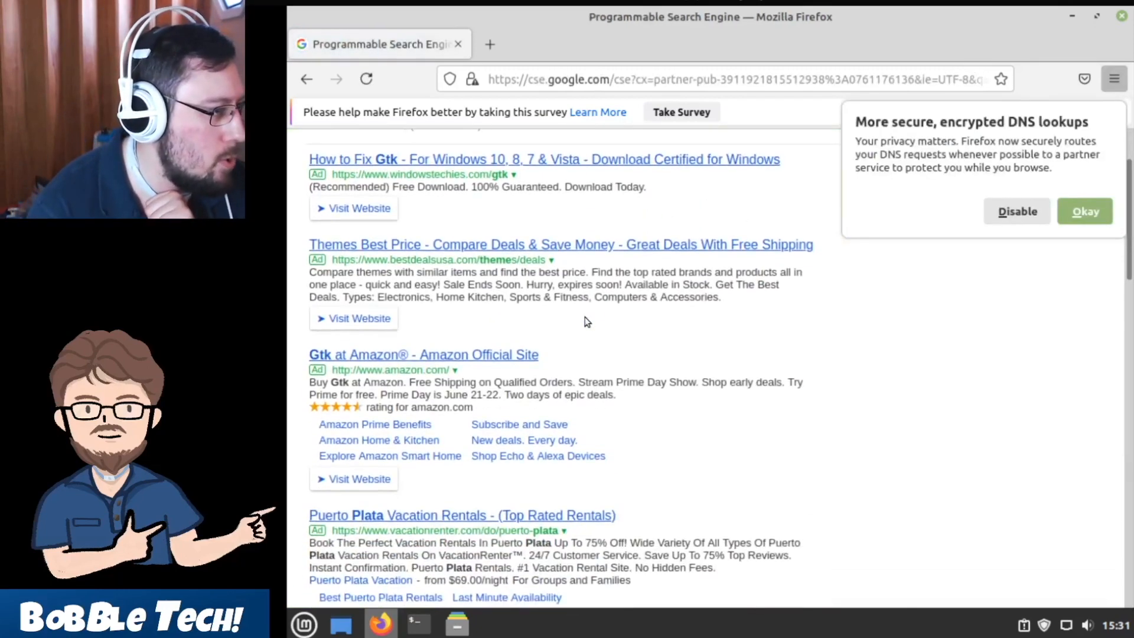
scroll(564, 343, down, 10)
scroll(564, 343, up, 3)
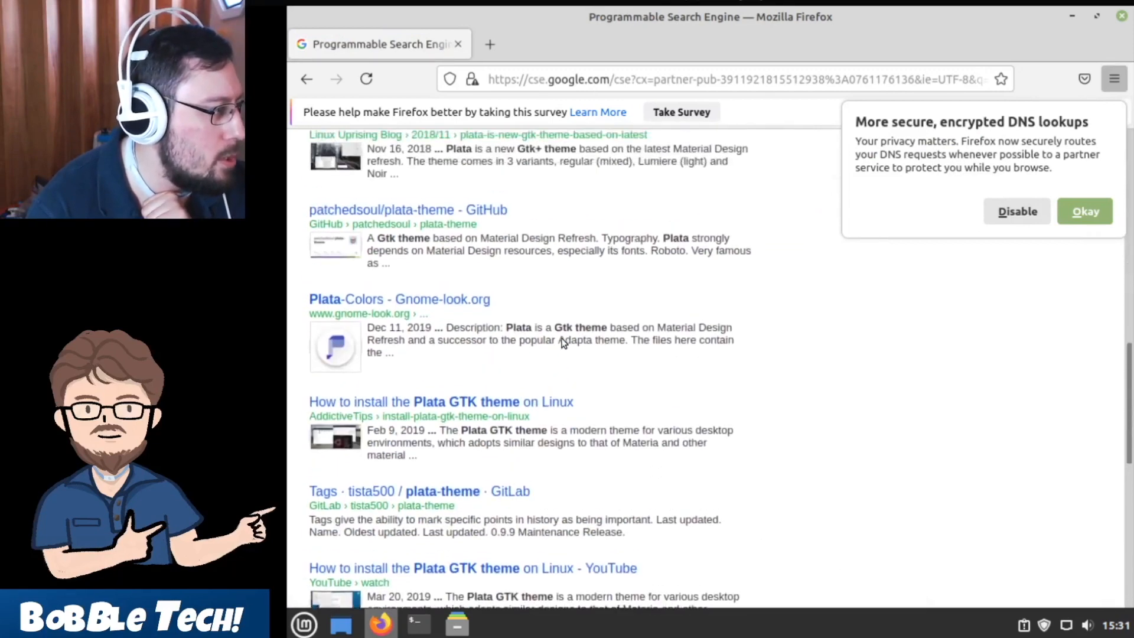
scroll(561, 349, down, 5)
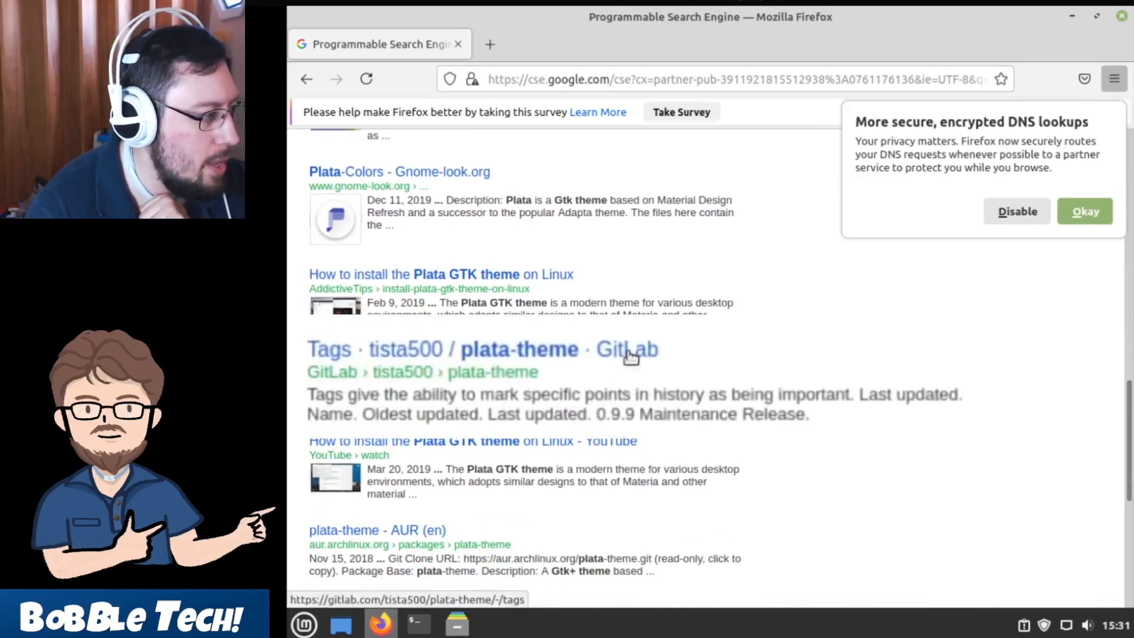
click(512, 379)
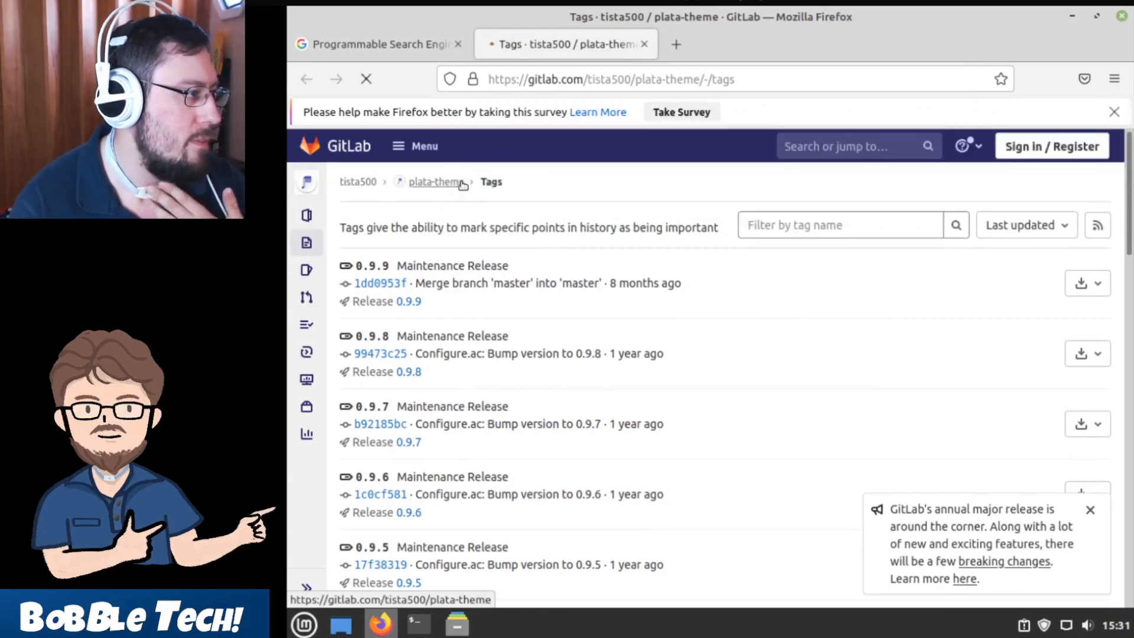
click(430, 183)
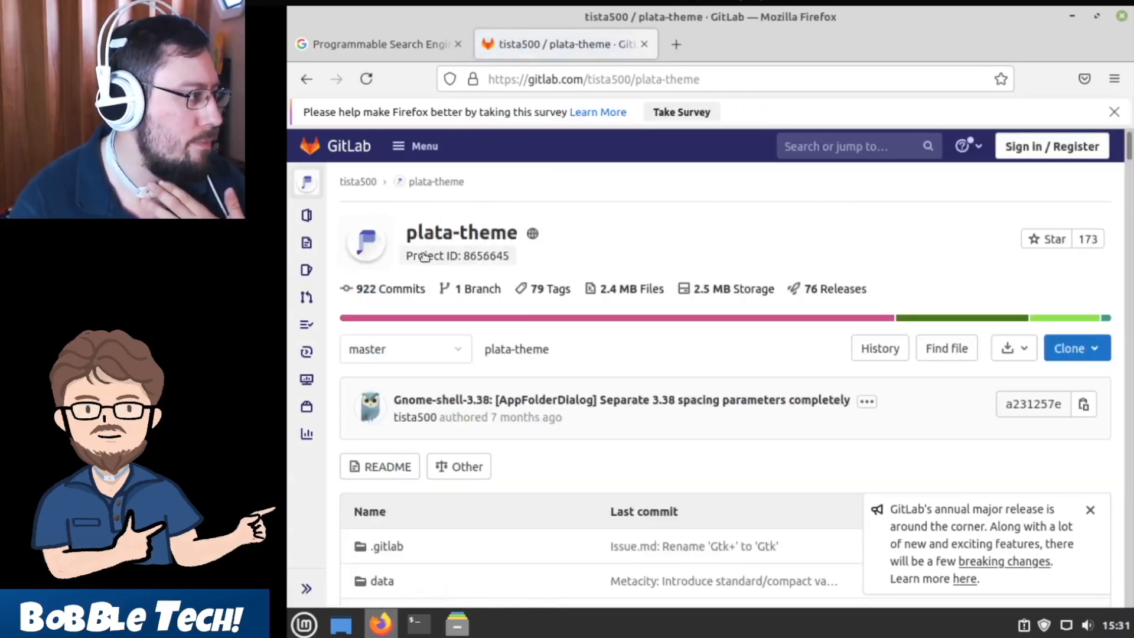
Step: Open the plata-theme Personal Package Archives (PPA) page linked in the README's Installation from Package(s) section
mouse_move(317, 246)
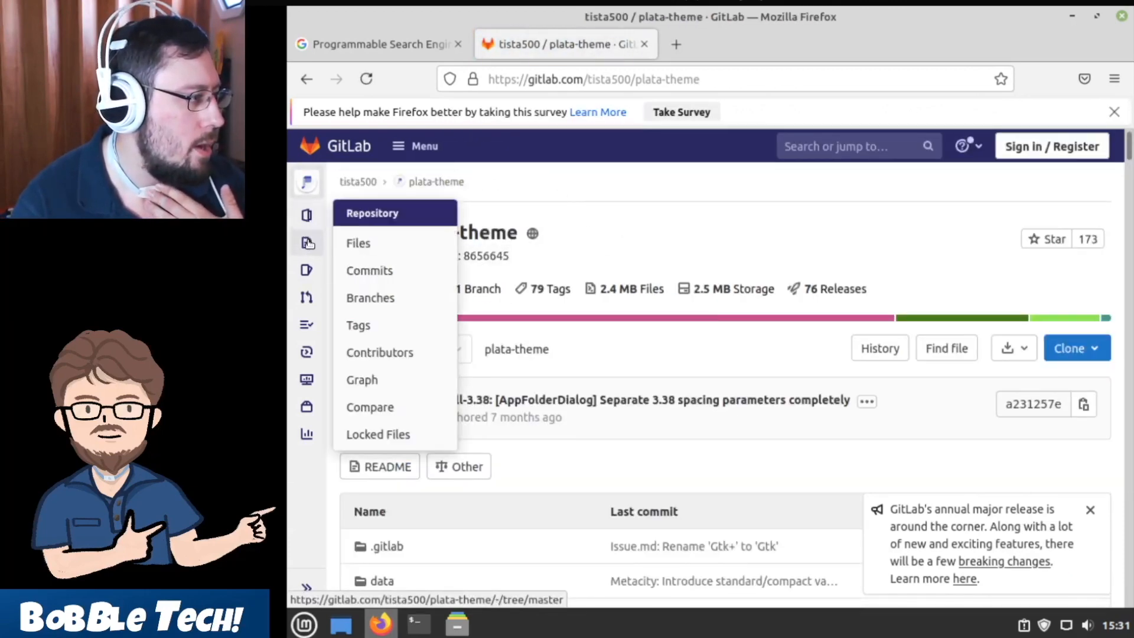
scroll(733, 303, down, 15)
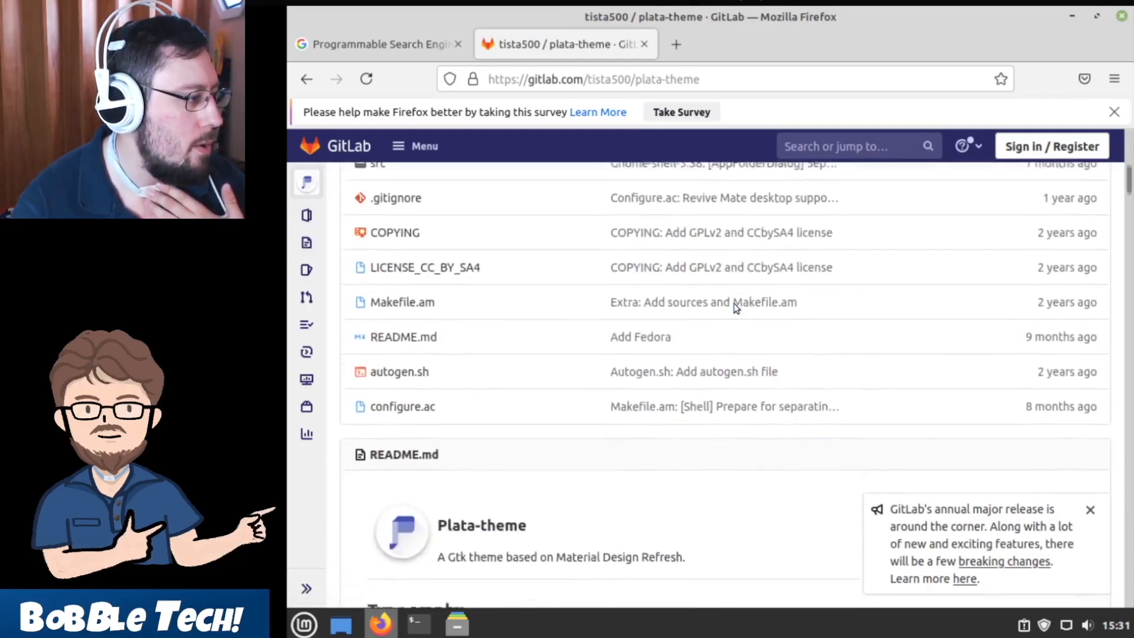
scroll(776, 329, down, 3)
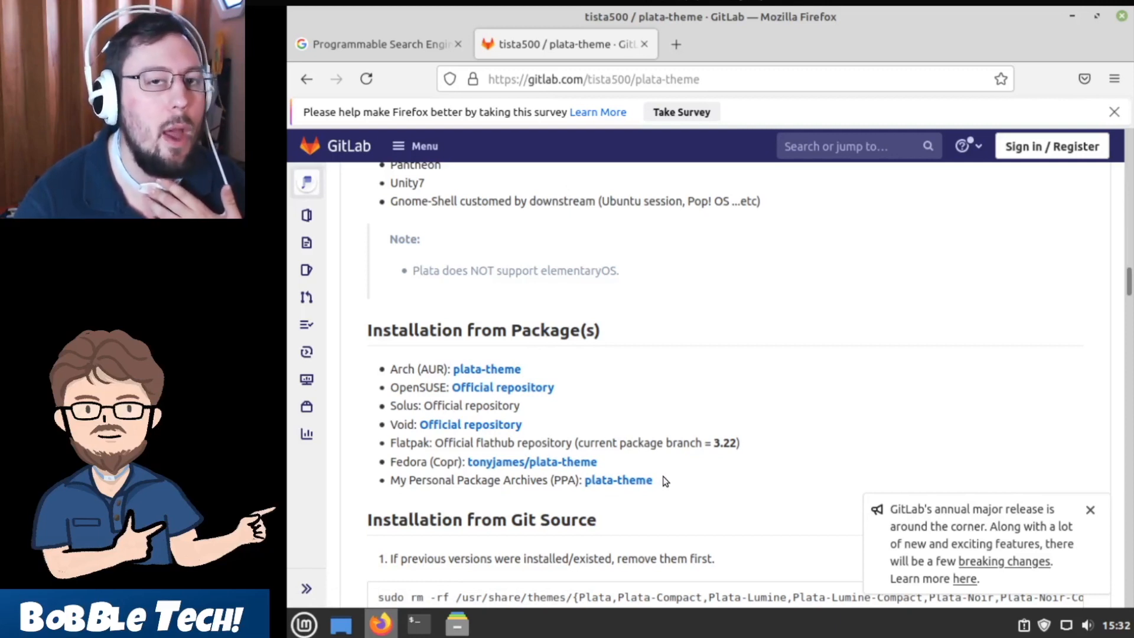
click(612, 480)
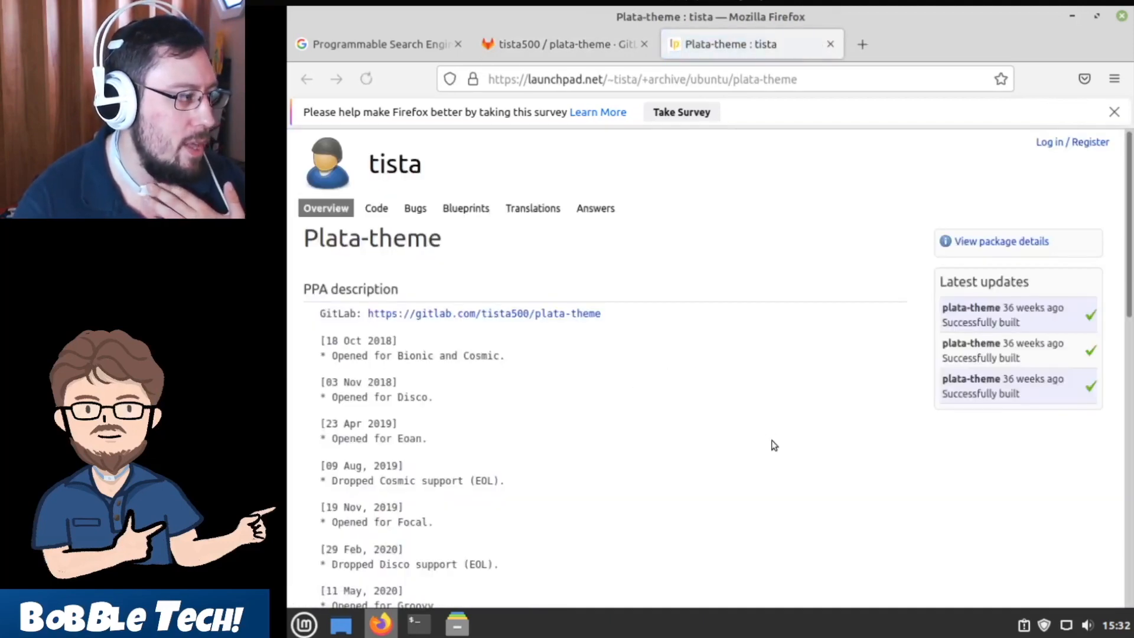
Step: Copy the command sudo add-apt-repository ppa:tista/plata-theme from the PPA page
scroll(550, 384, down, 5)
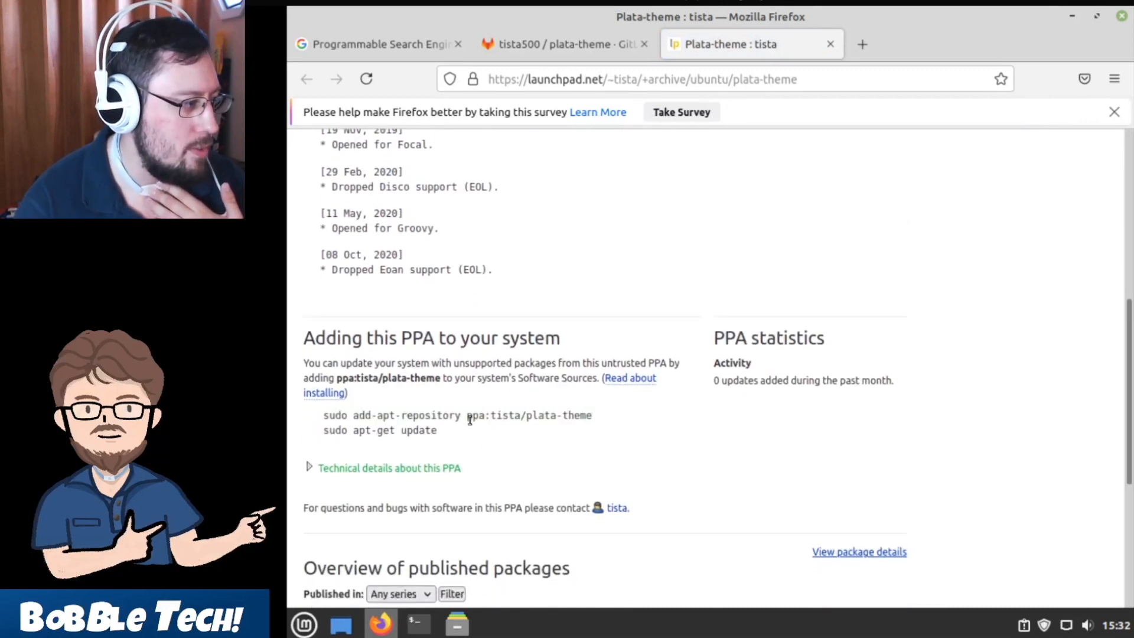
triple_click(470, 421)
right_click(471, 420)
click(509, 437)
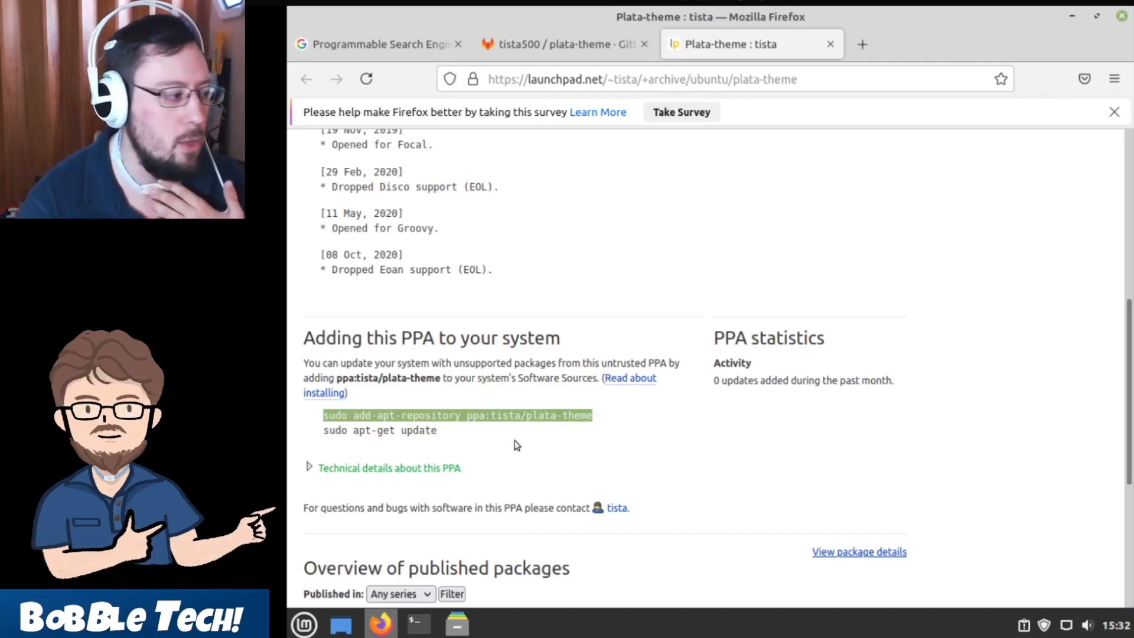
Step: Run the copied add-apt-repository command in a new terminal, enter the sudo password and confirm adding the PPA
key(ctrl+alt+t)
right_click(696, 224)
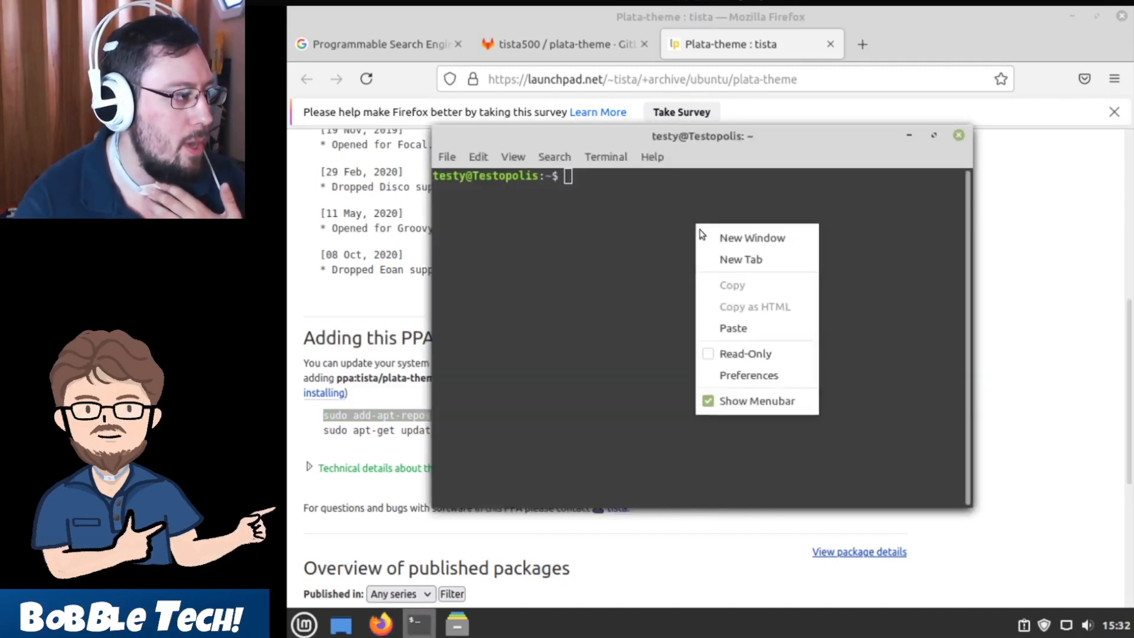
click(768, 323)
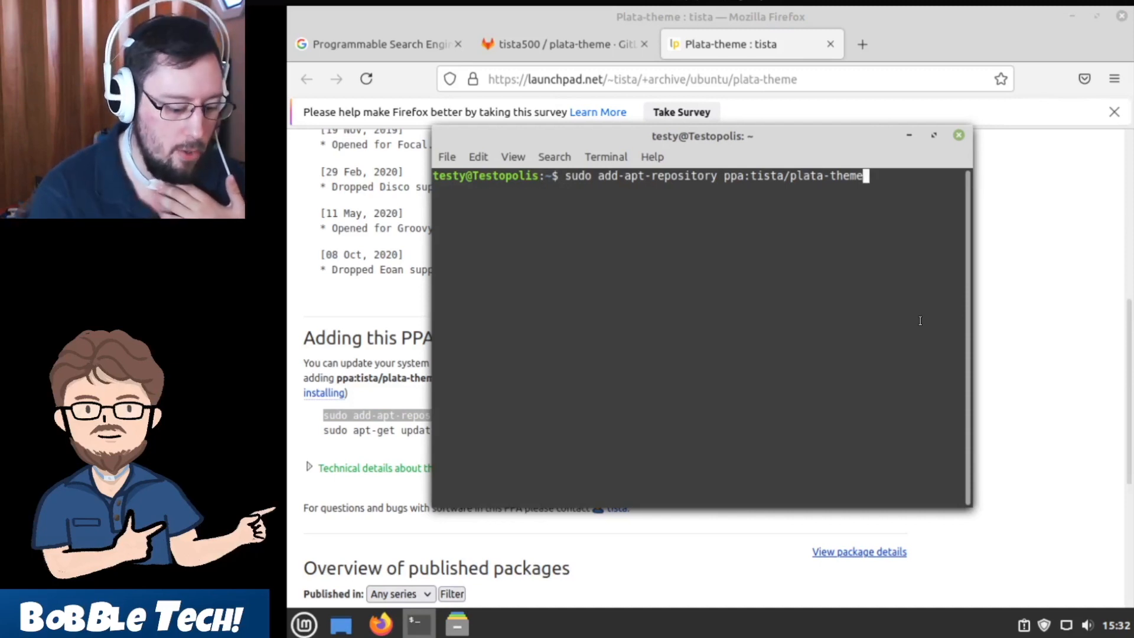
key(Return)
text(*)
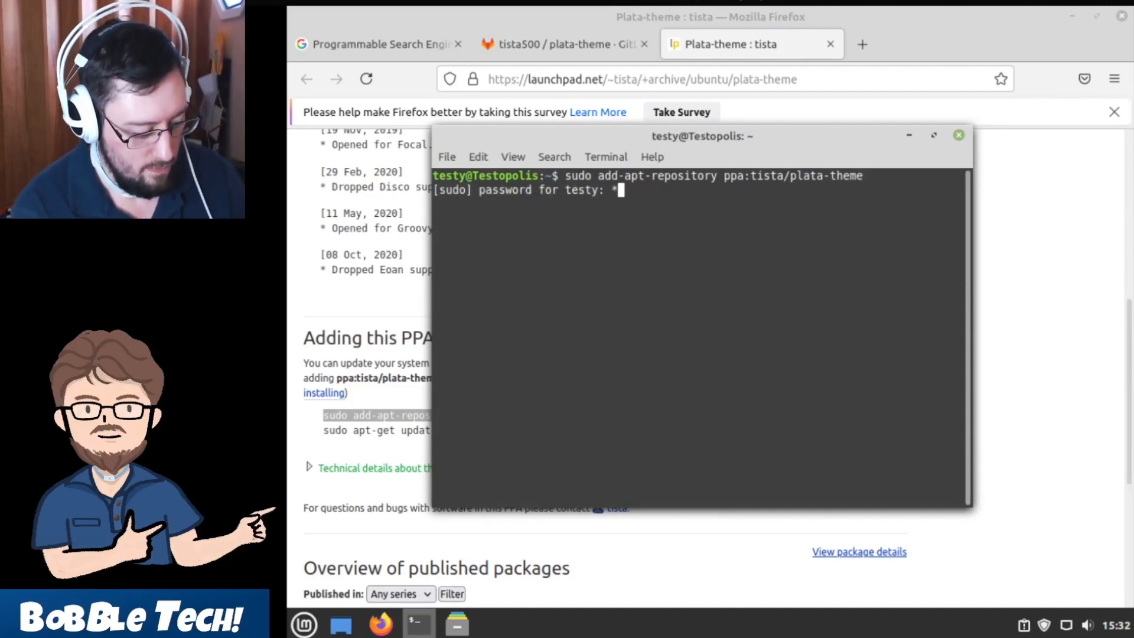
text(***)
key(Return)
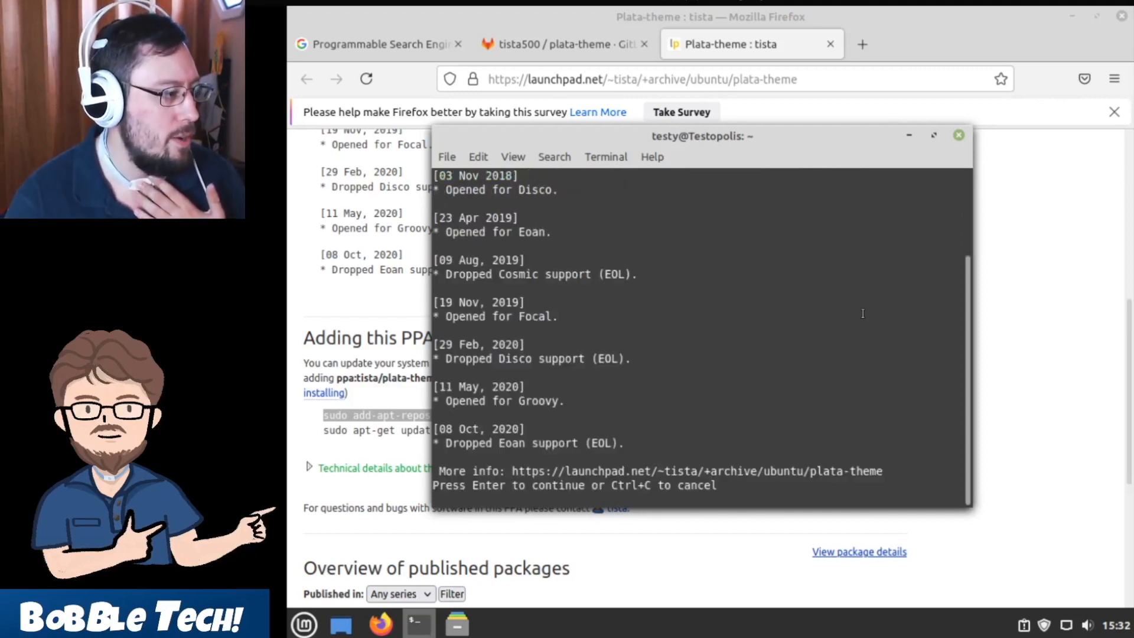
key(Return)
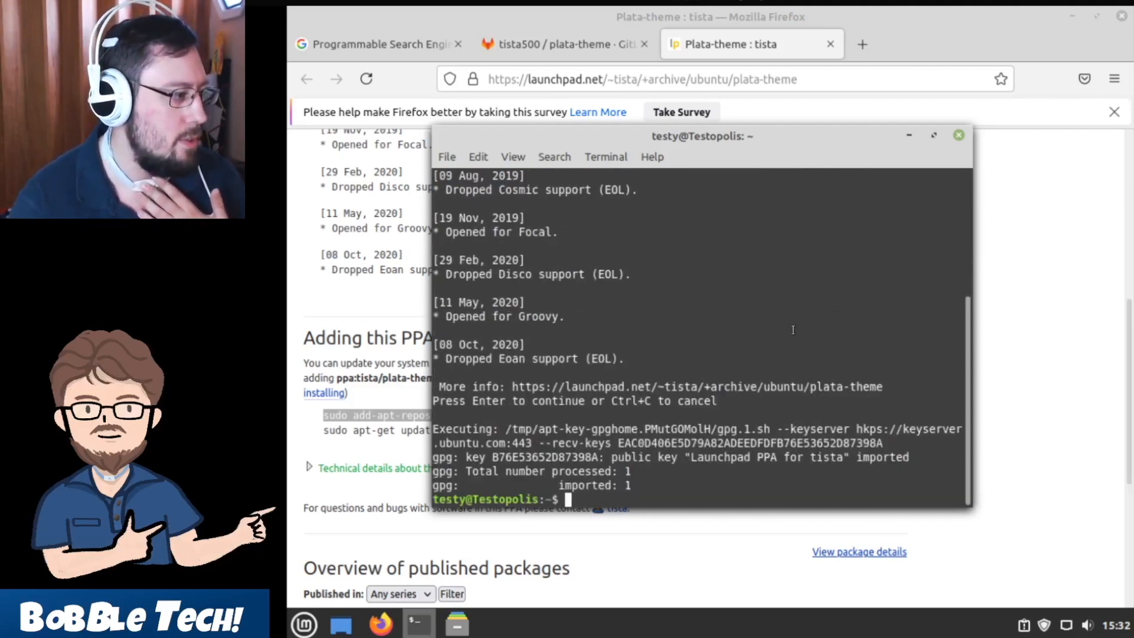
Step: Copy the command sudo apt-get update from the PPA page and run it in the open terminal
click(377, 424)
triple_click(379, 430)
right_click(380, 430)
click(442, 438)
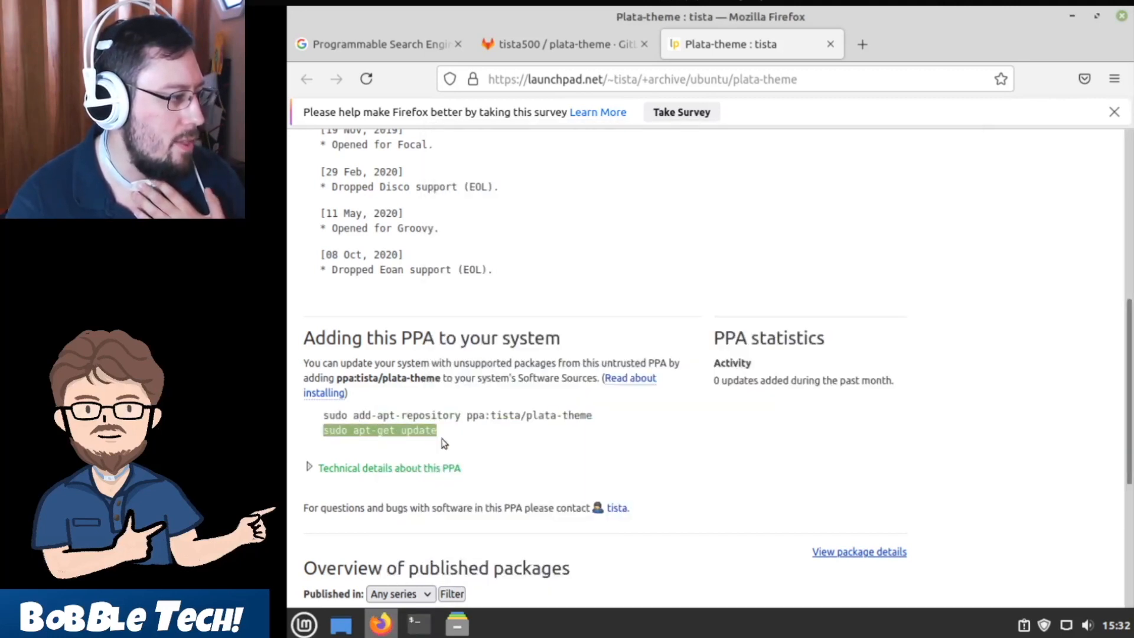
click(419, 624)
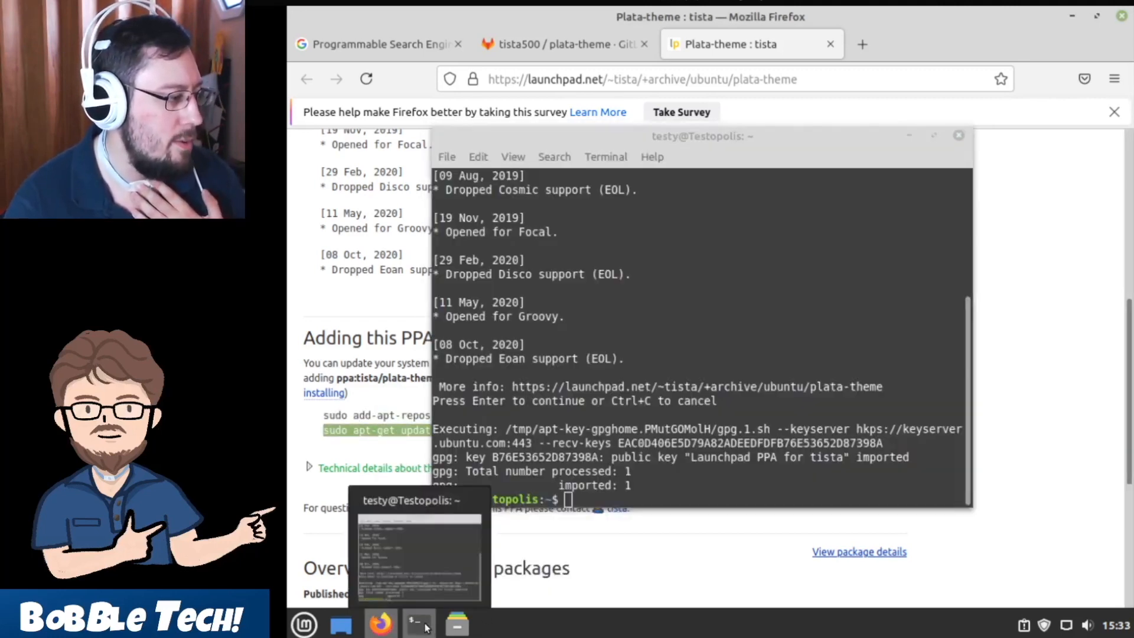
right_click(755, 370)
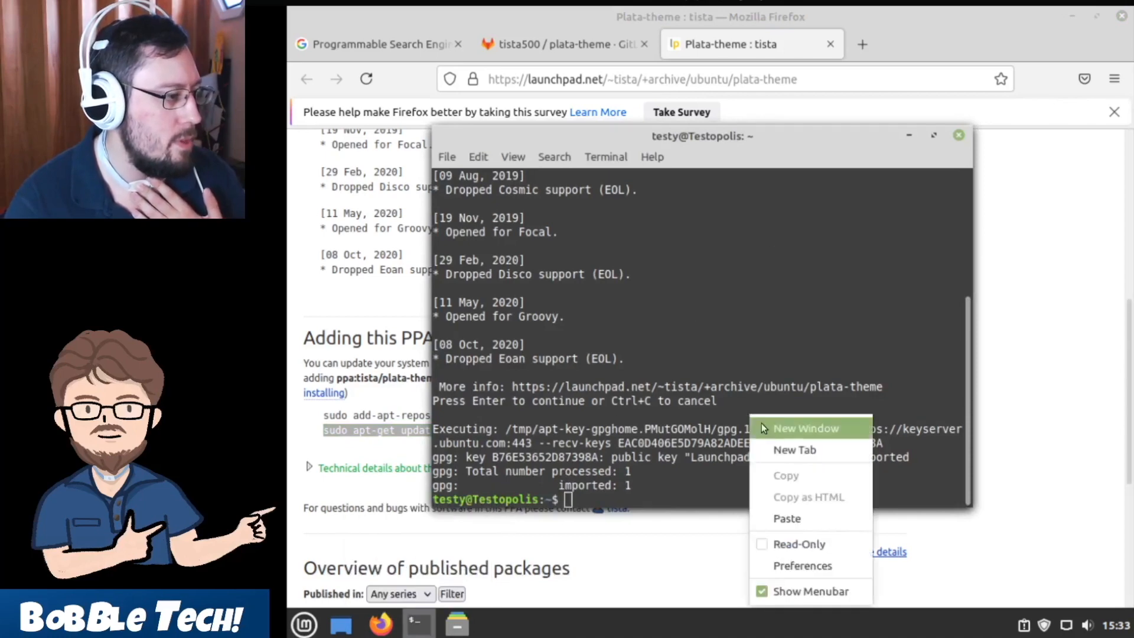
click(839, 521)
key(Return)
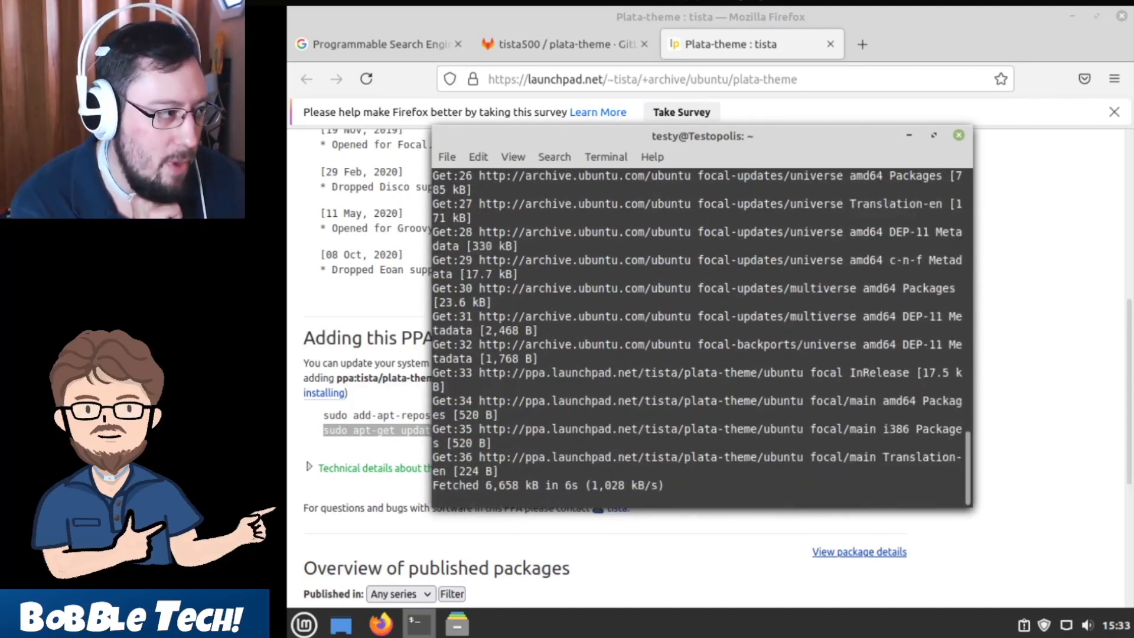
Step: Open Software Sources, authenticate with the account password, and examine the list of added PPAs
key(super)
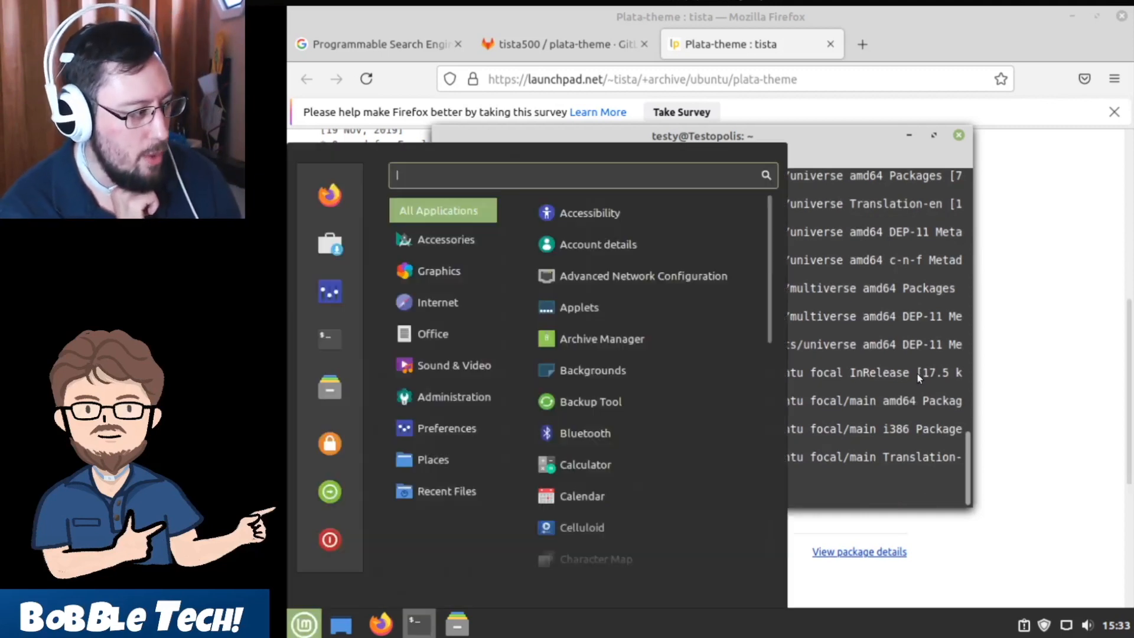
text(s)
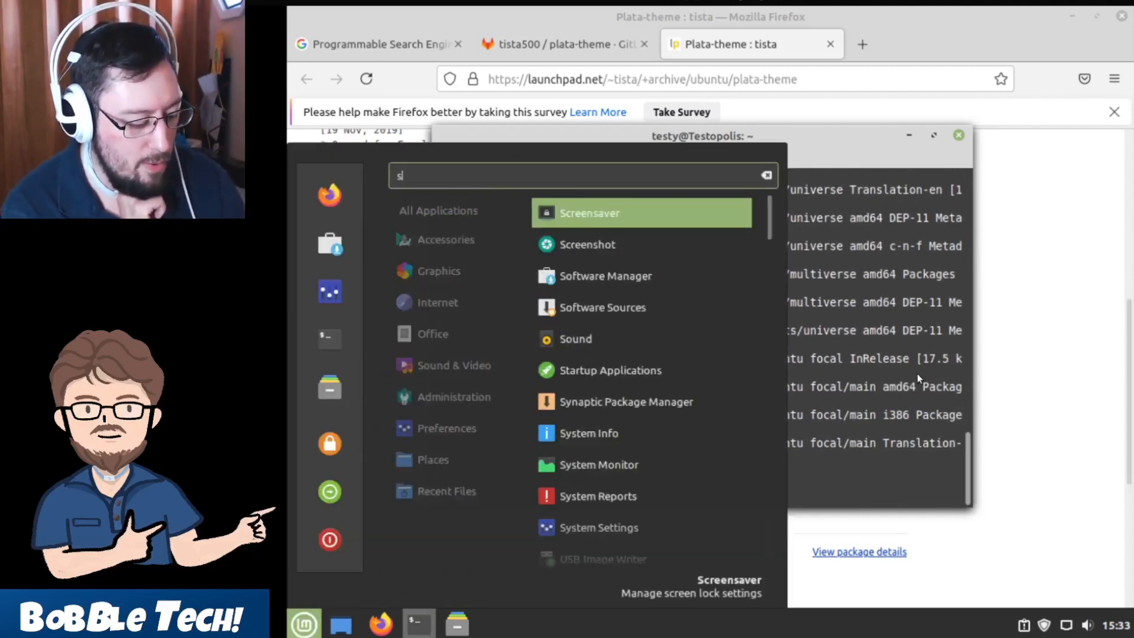
text(oul)
key(Down)
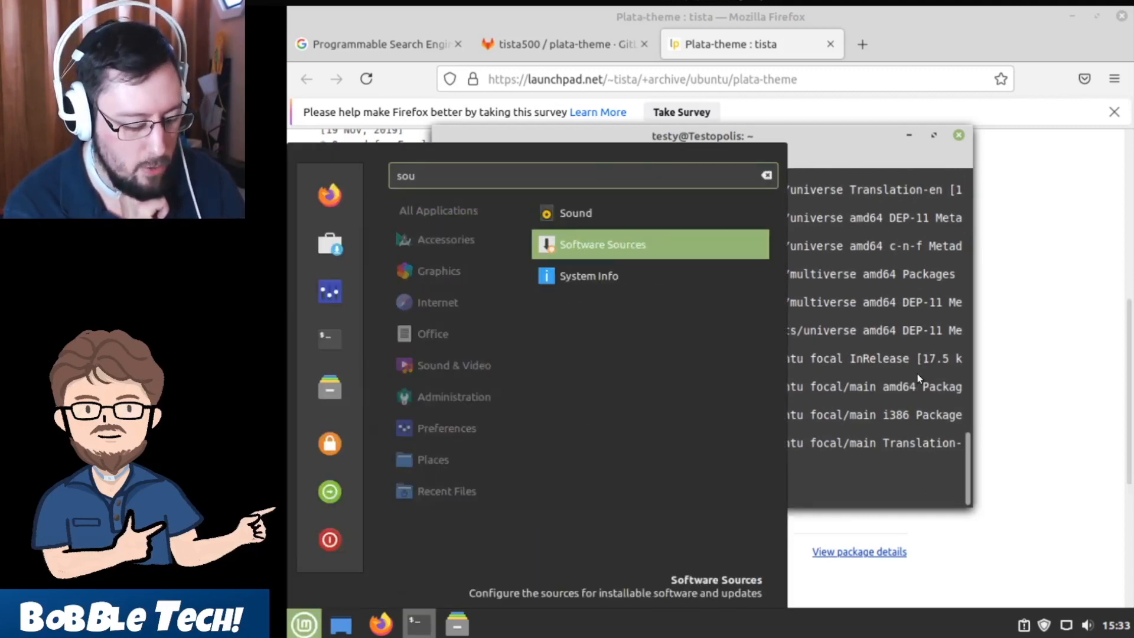
key(Return)
text(••••)
key(Return)
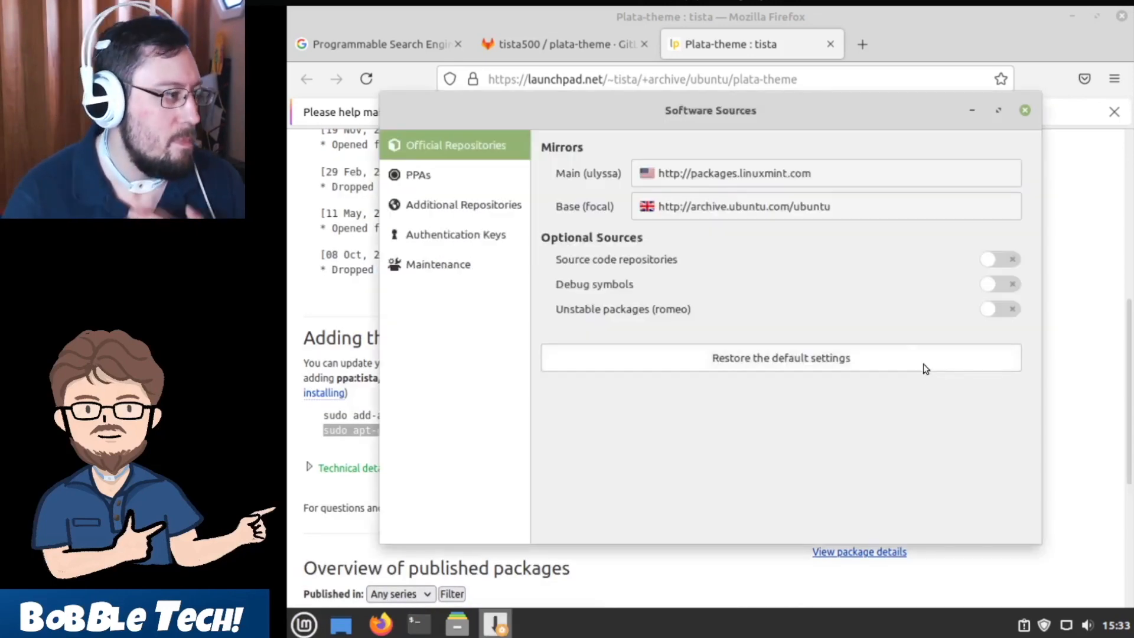
click(500, 185)
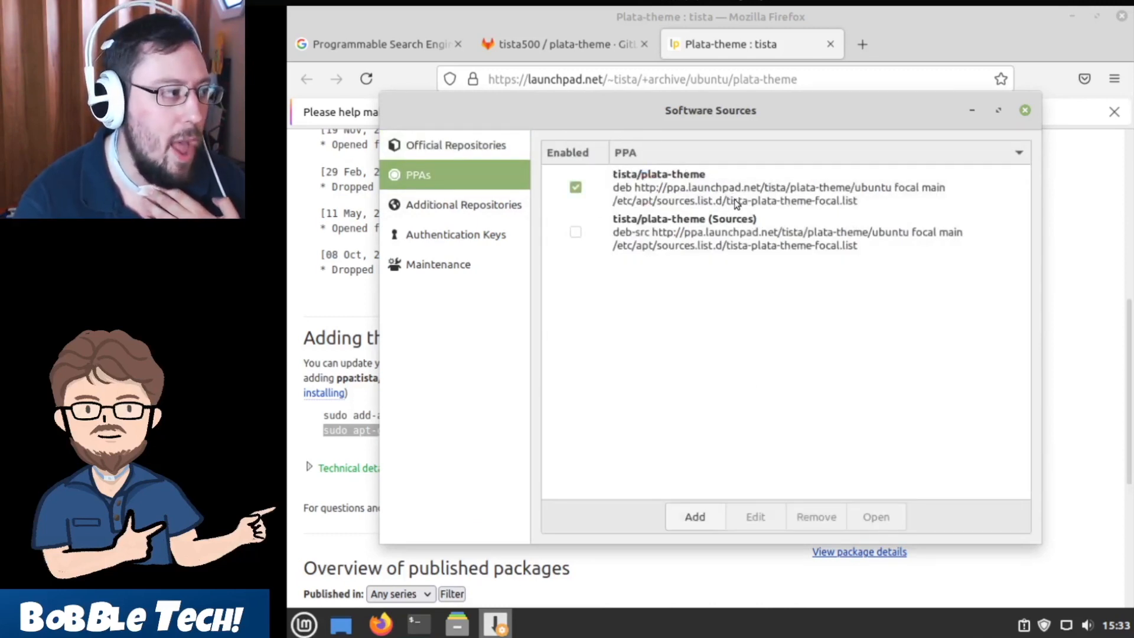
click(709, 509)
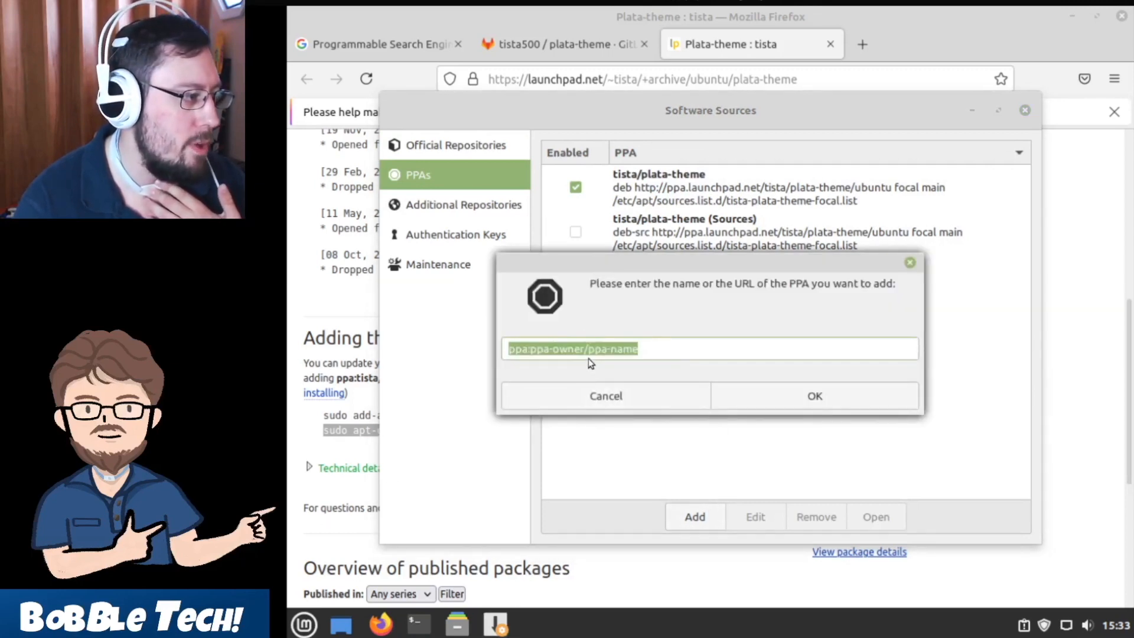
click(315, 431)
drag(465, 411, 599, 421)
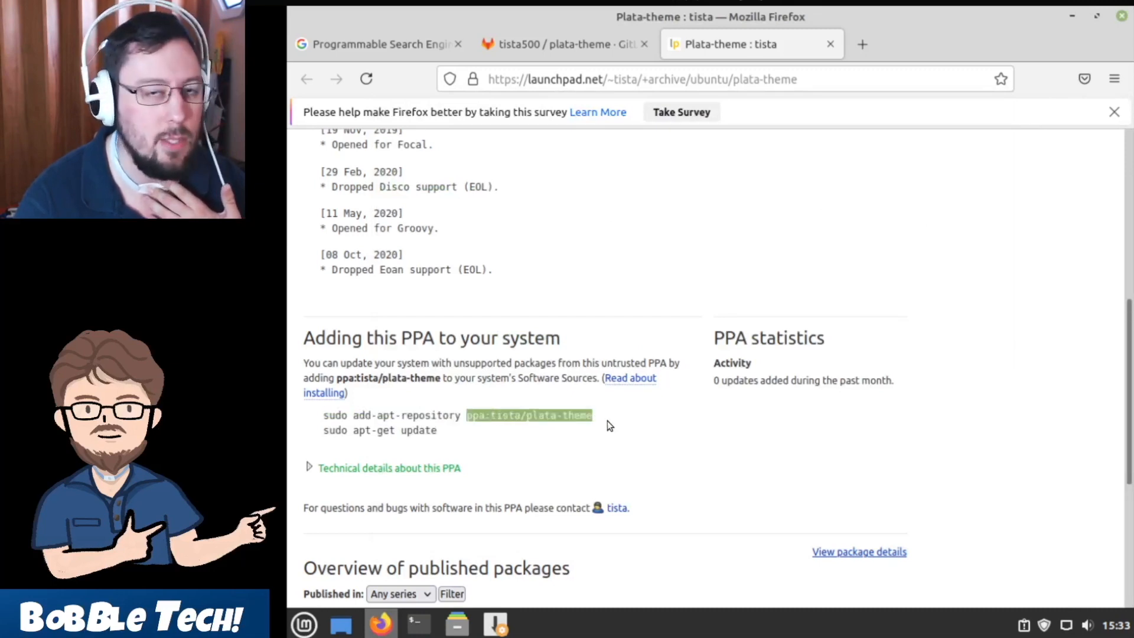
click(495, 623)
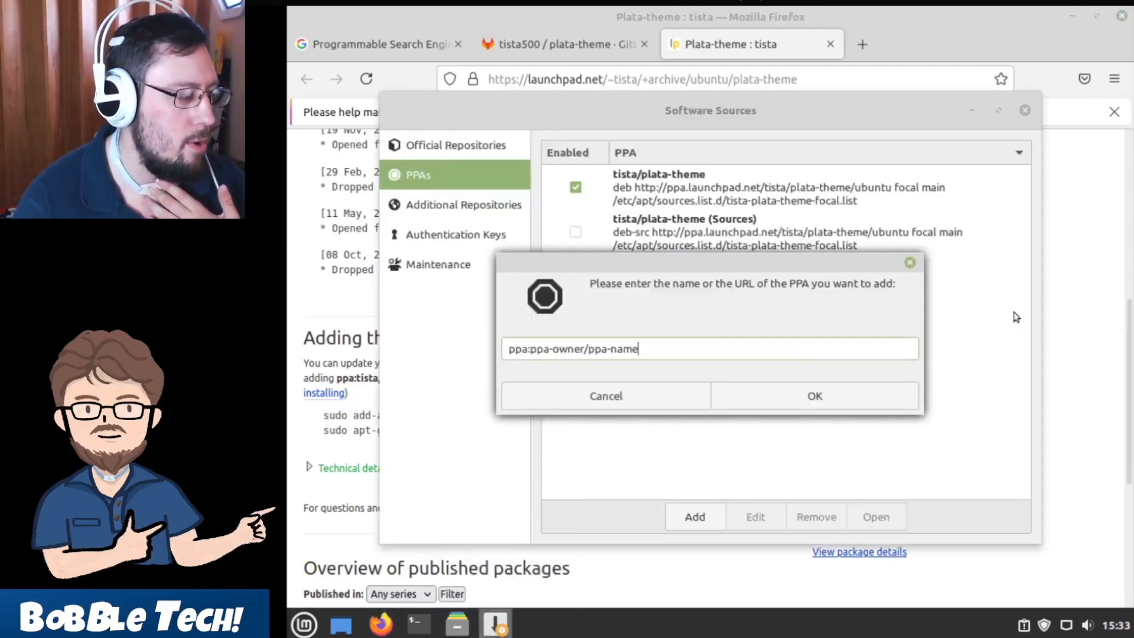
click(706, 384)
click(1025, 111)
click(925, 323)
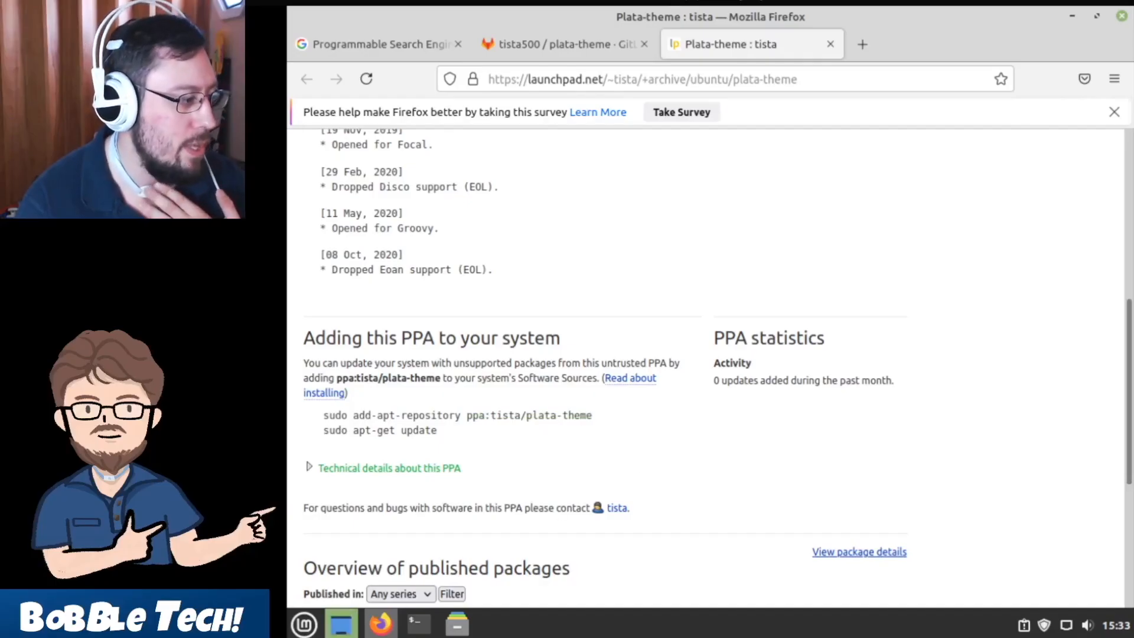
Step: Run sudo apt install plata-theme in the open terminal and answer y to continue the installation
click(418, 623)
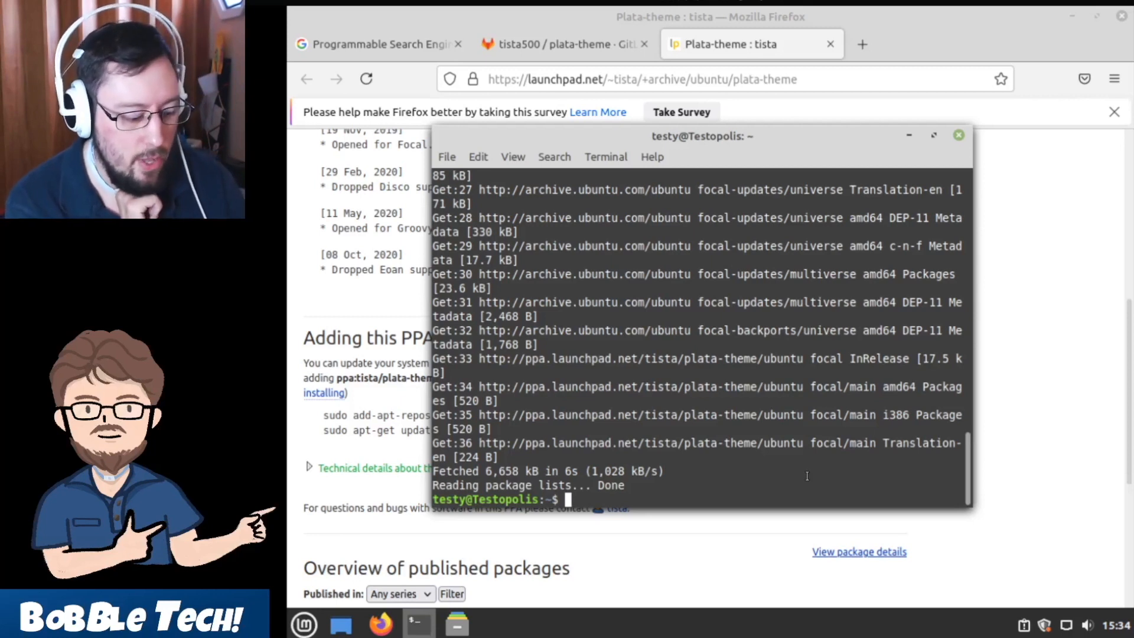
text(sudo apt-get update)
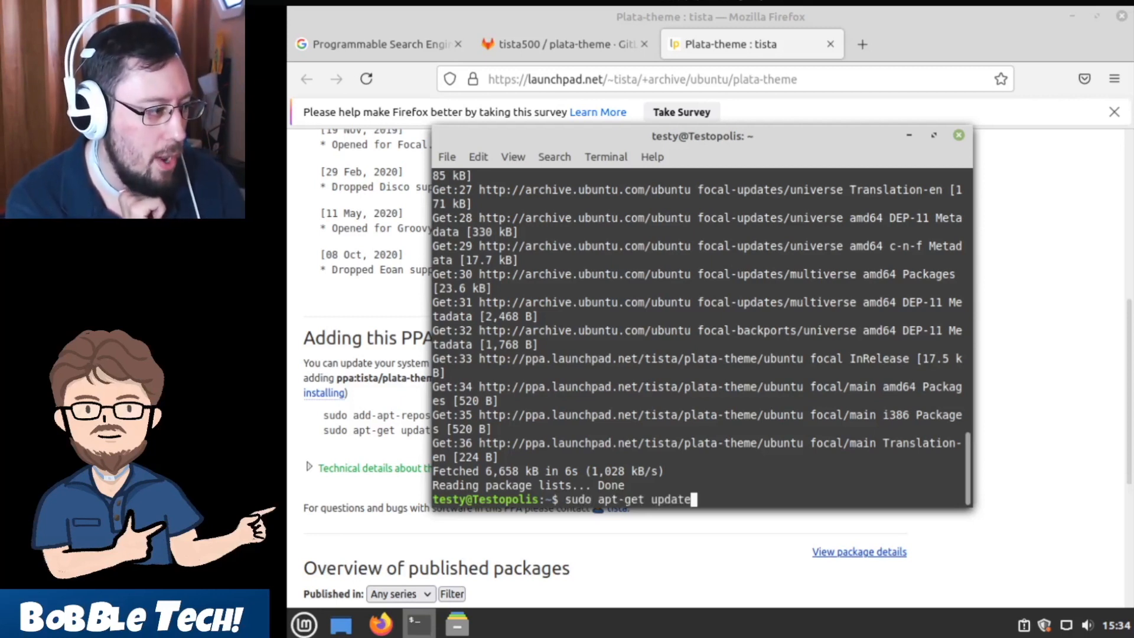
key(BackSpace)
key(BackSpace)
key(BackSpace)
key(BackSpace)
key(BackSpace)
key(BackSpace)
key(BackSpace)
text(\)
key(BackSpace)
key(BackSpace)
key(BackSpace)
key(BackSpace)
key(BackSpace)
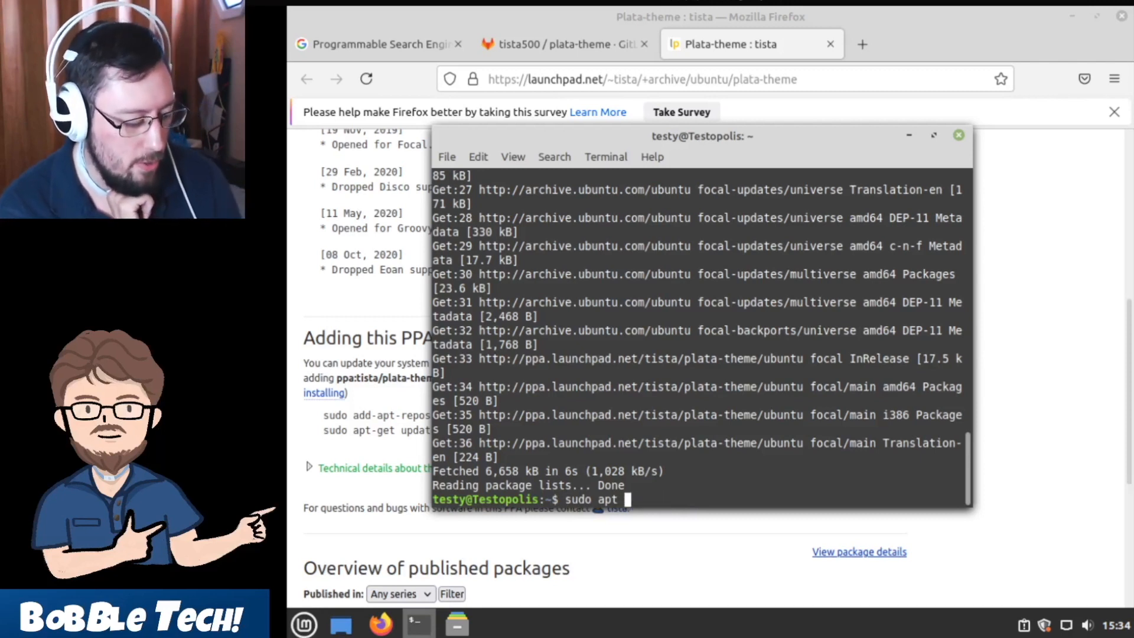
text(nst)
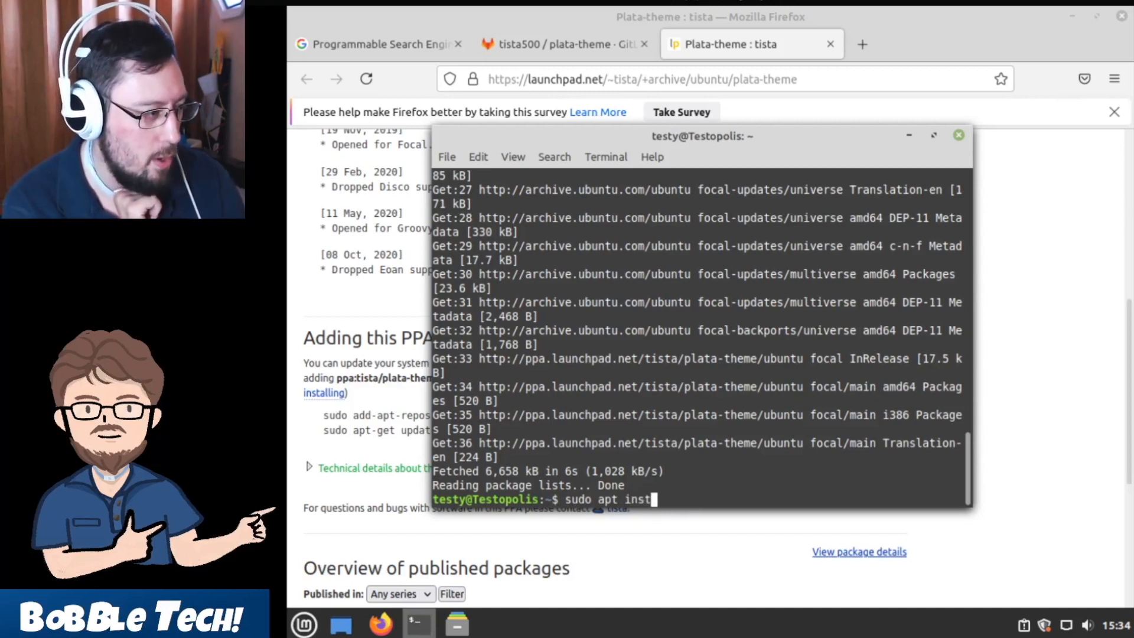
text(all)
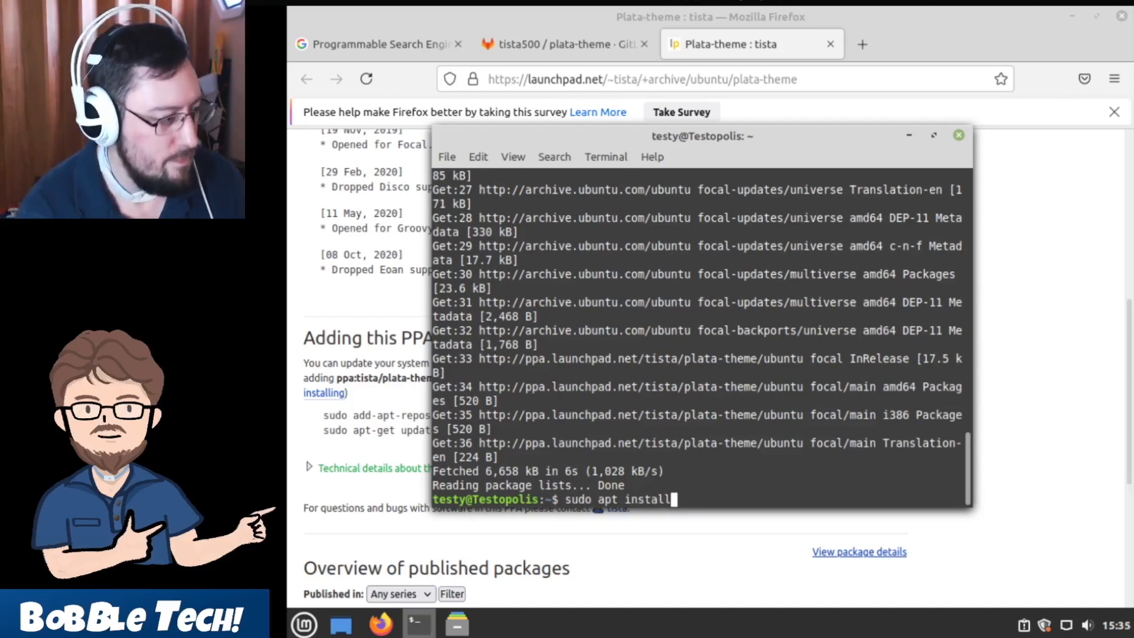
text( plata)
key(Tab)
key(Return)
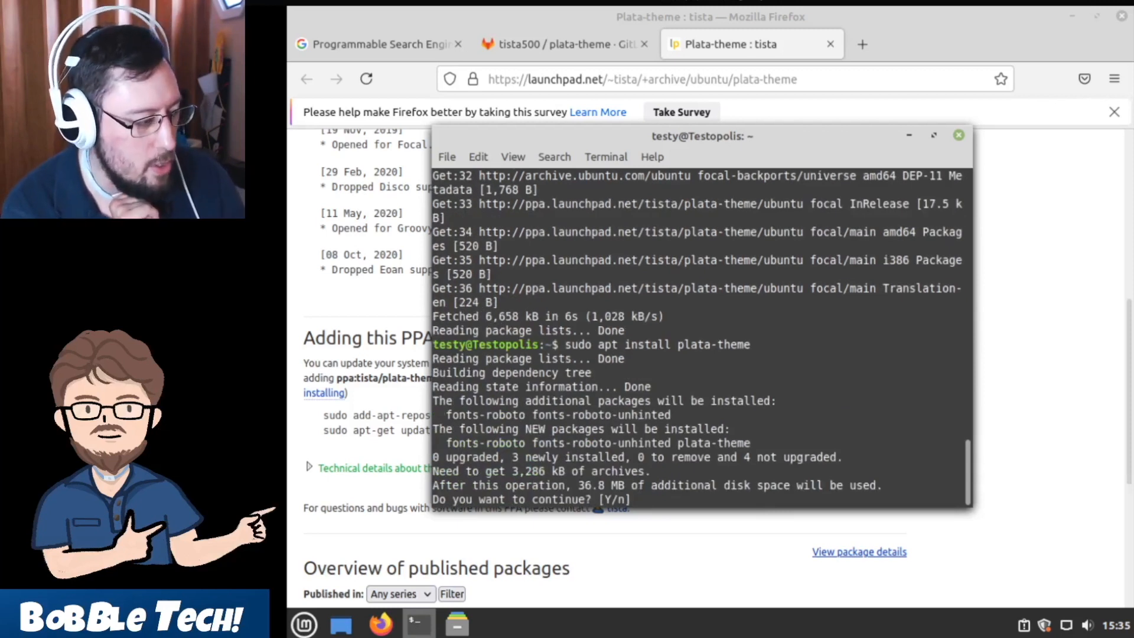
text(y)
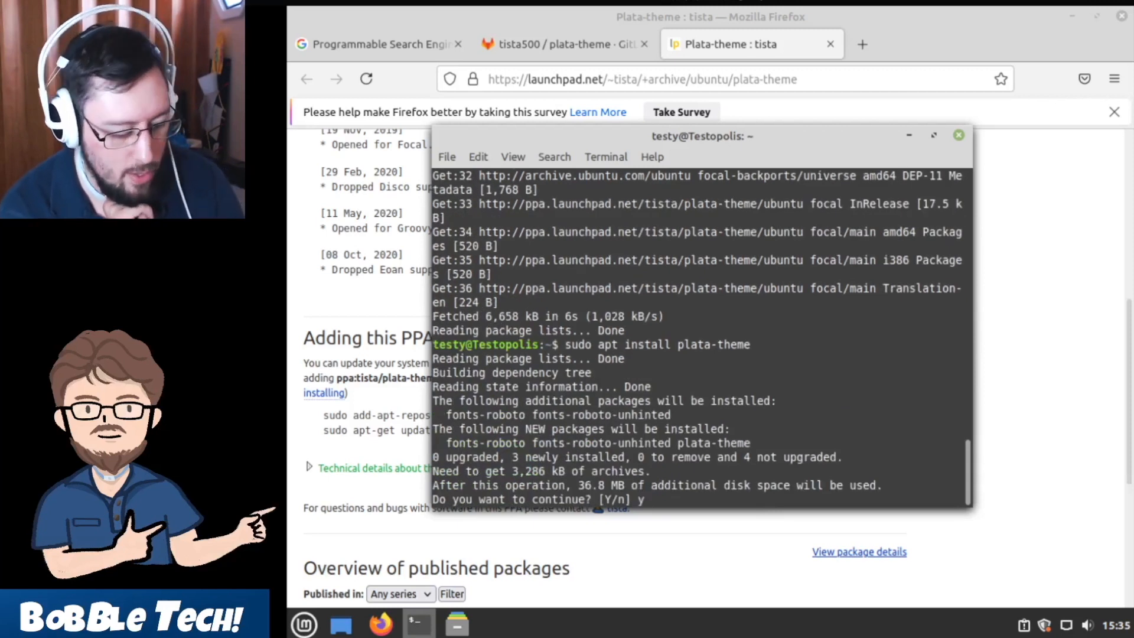
key(Return)
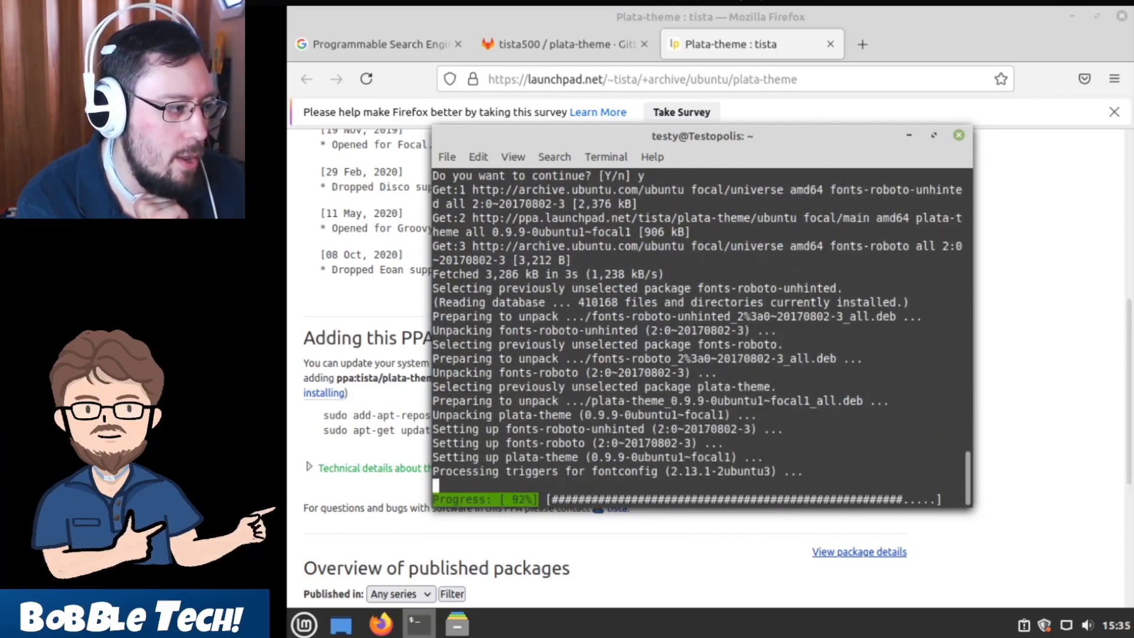
Step: Close the terminal and quit Firefox, closing all of its open tabs
click(959, 136)
click(1123, 16)
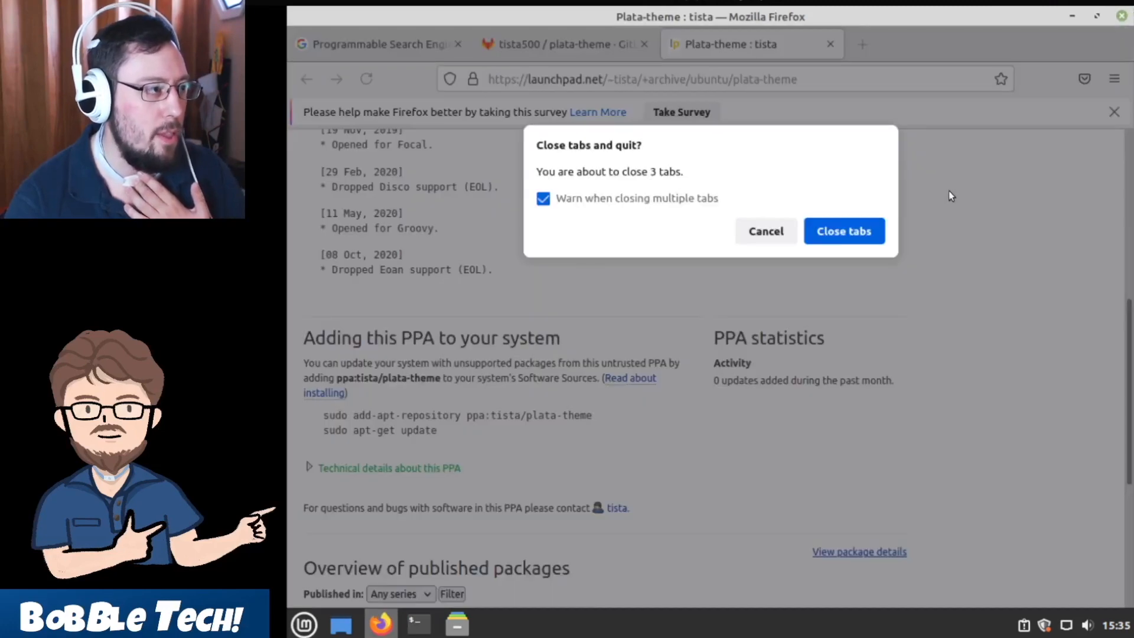
click(844, 231)
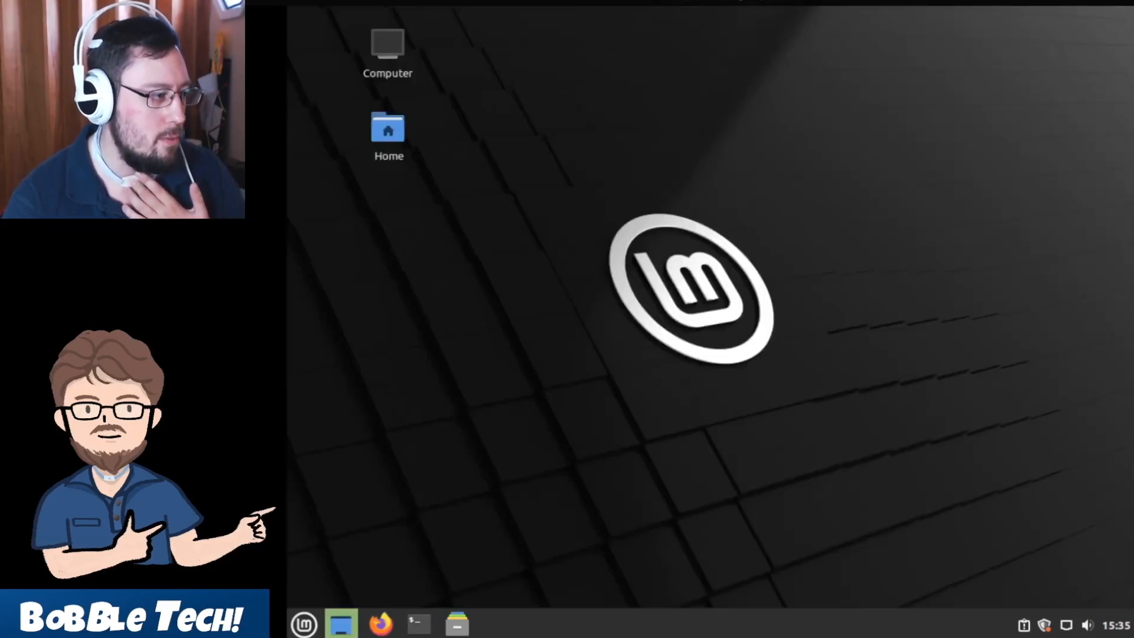
Step: Open the Themes page of System Settings and set the window borders to Plata
click(299, 617)
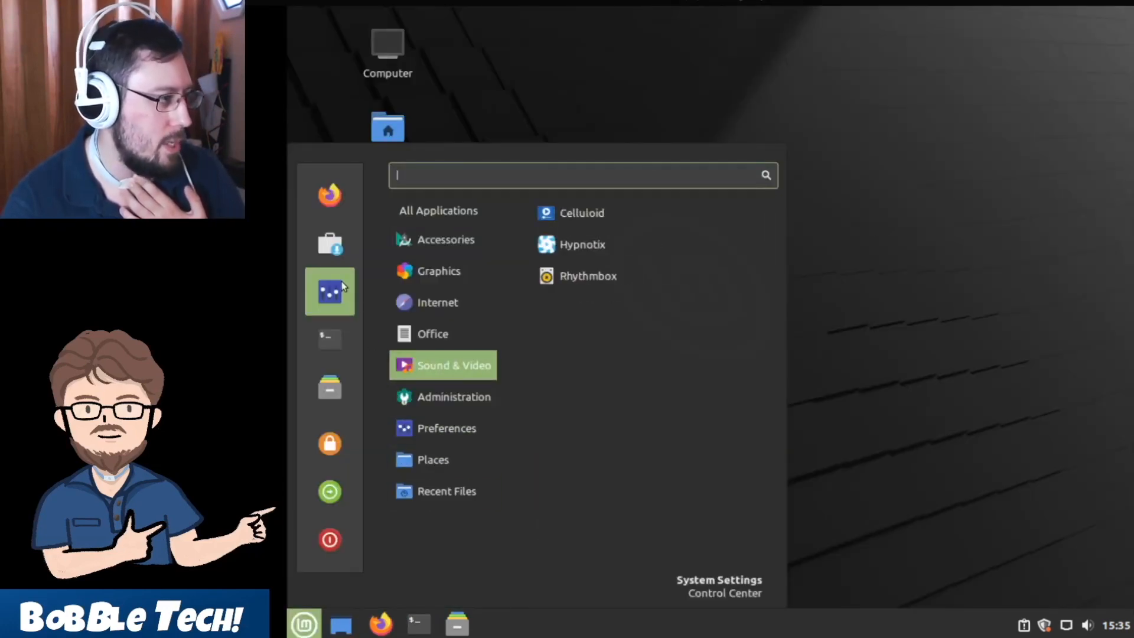
click(329, 291)
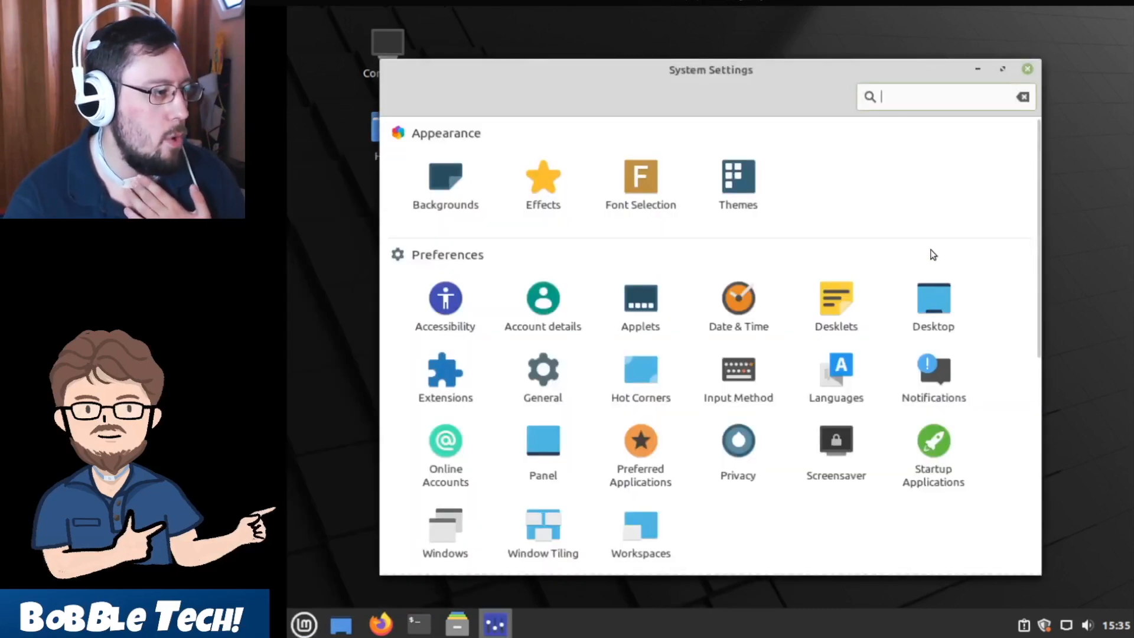
click(738, 176)
click(889, 190)
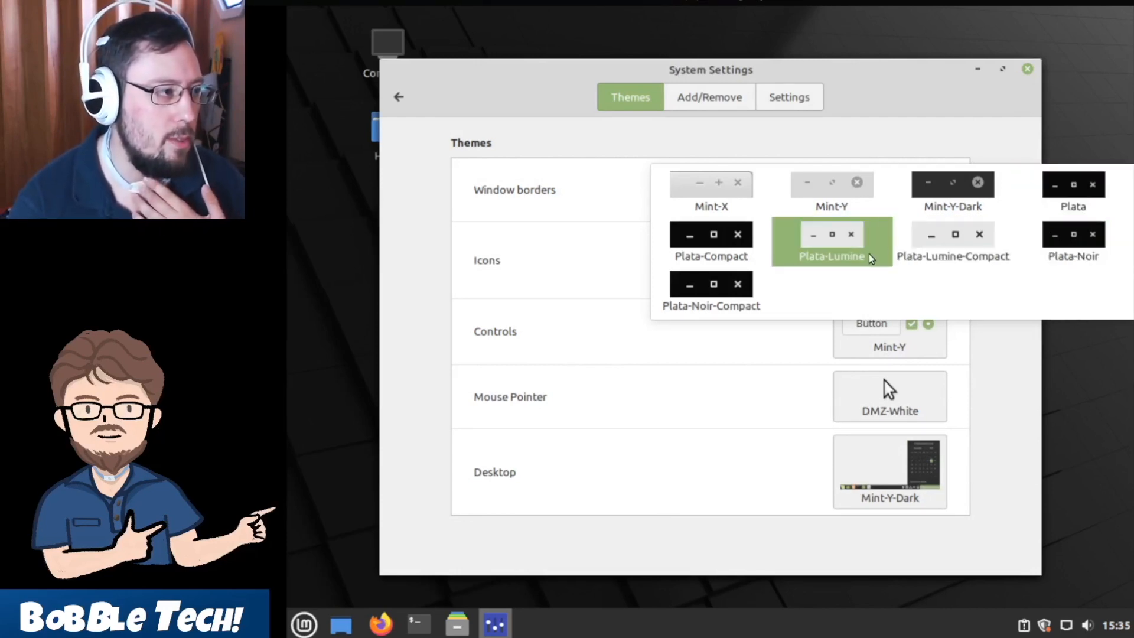
click(1067, 188)
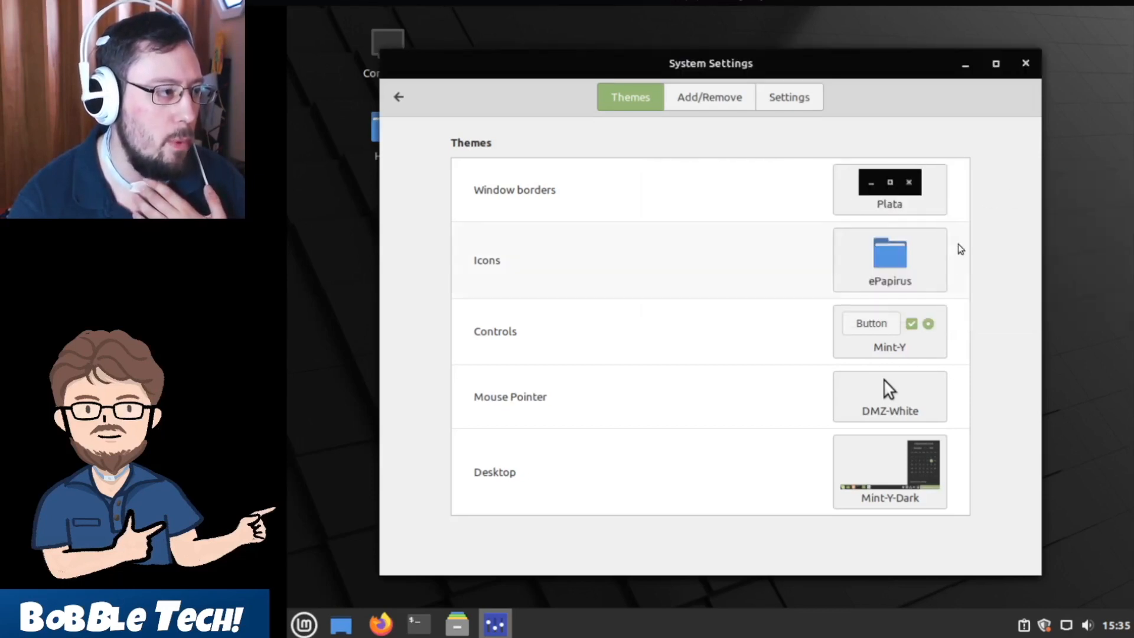
Step: Set both the controls theme and the desktop theme to Plata
click(898, 341)
scroll(1035, 440, down, 5)
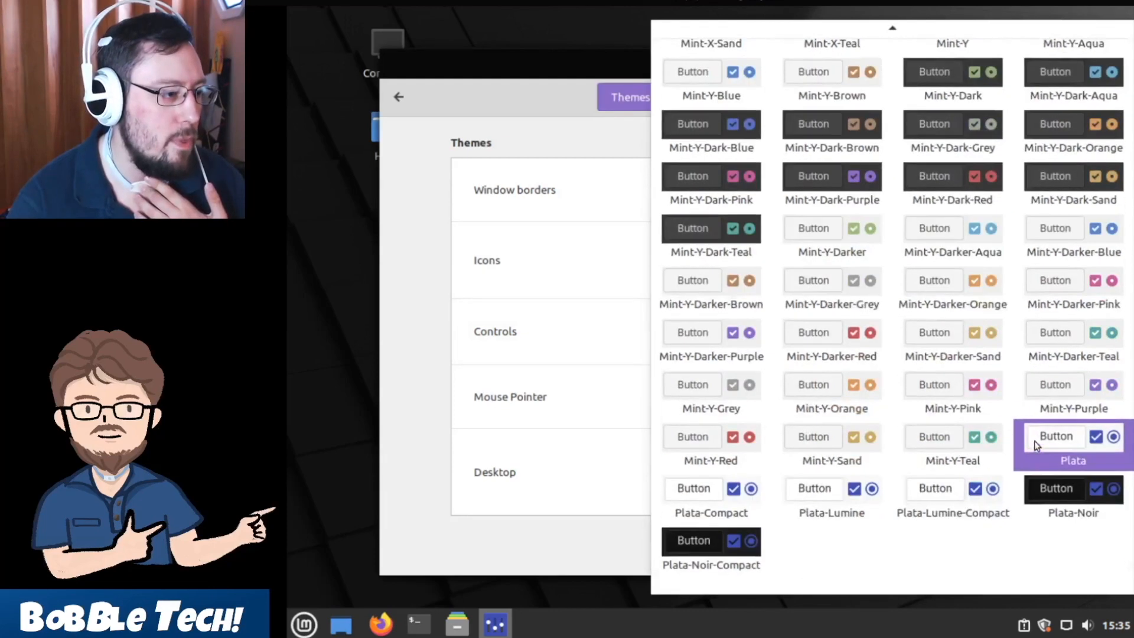
click(1062, 447)
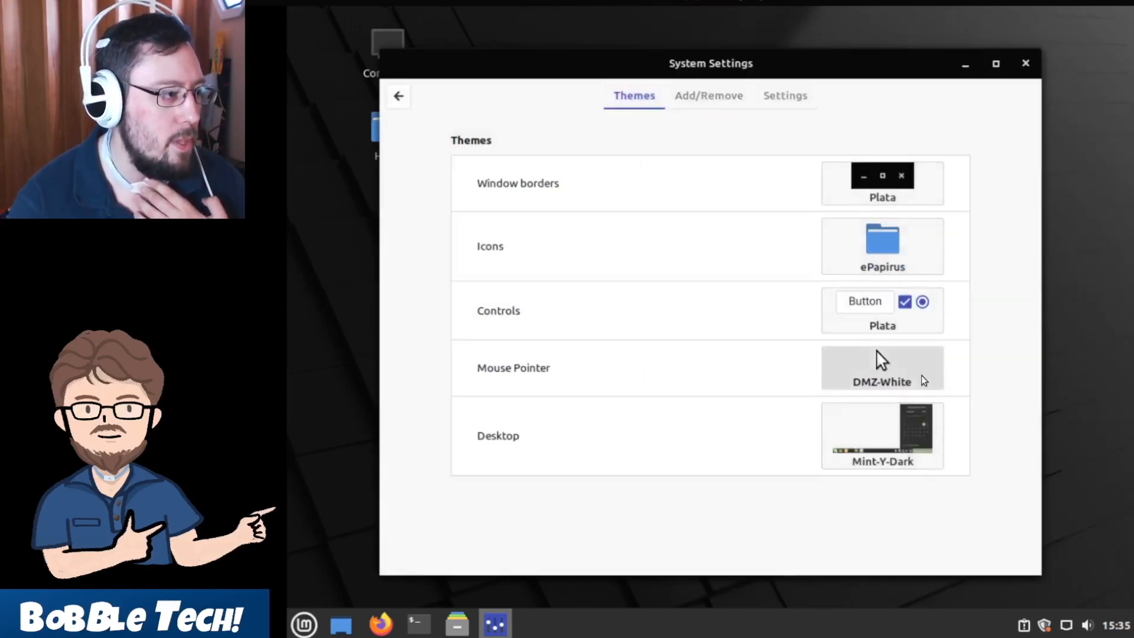
click(917, 435)
scroll(918, 414, down, 3)
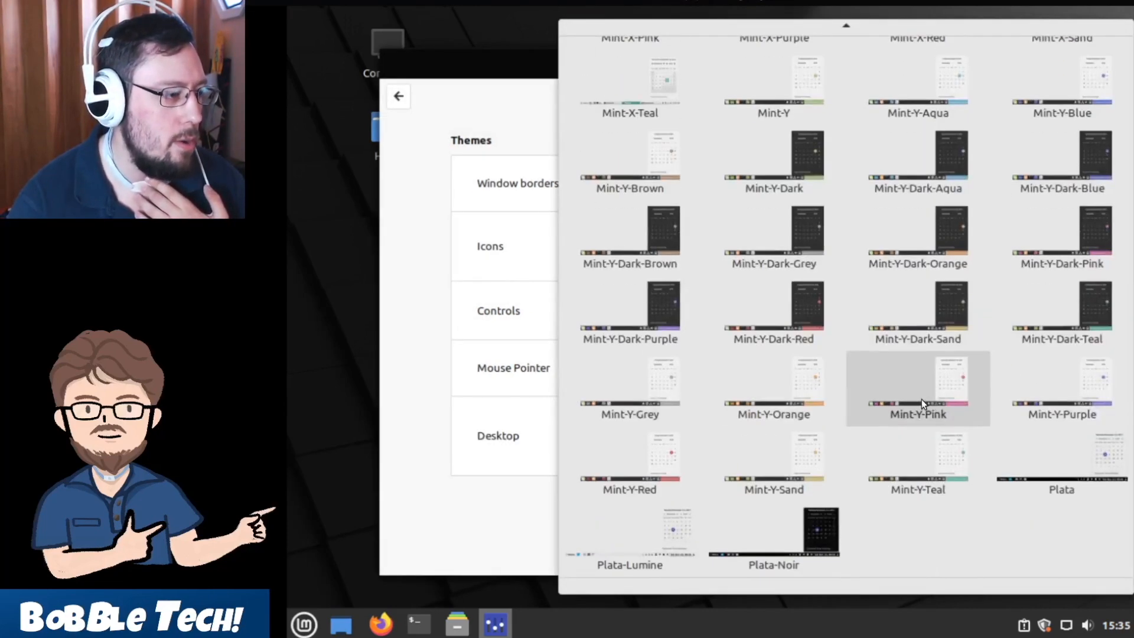
click(1006, 488)
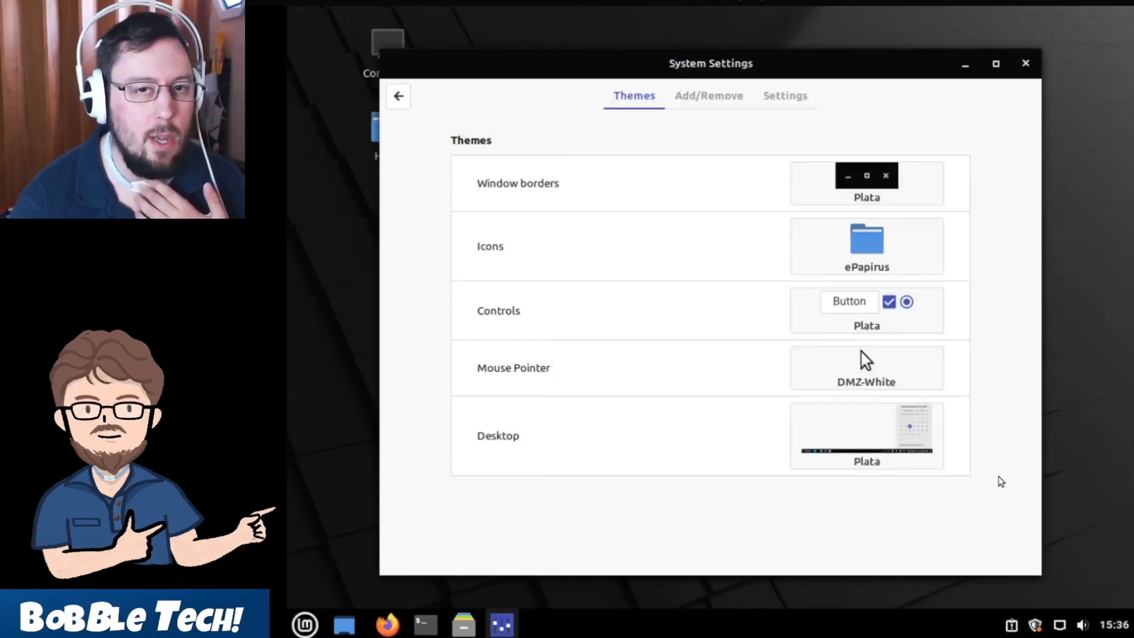
Step: Examine how the Plata theme looks on the application menu, the desktop's context menu and a file manager window of the Home folder
drag(827, 66, 895, 69)
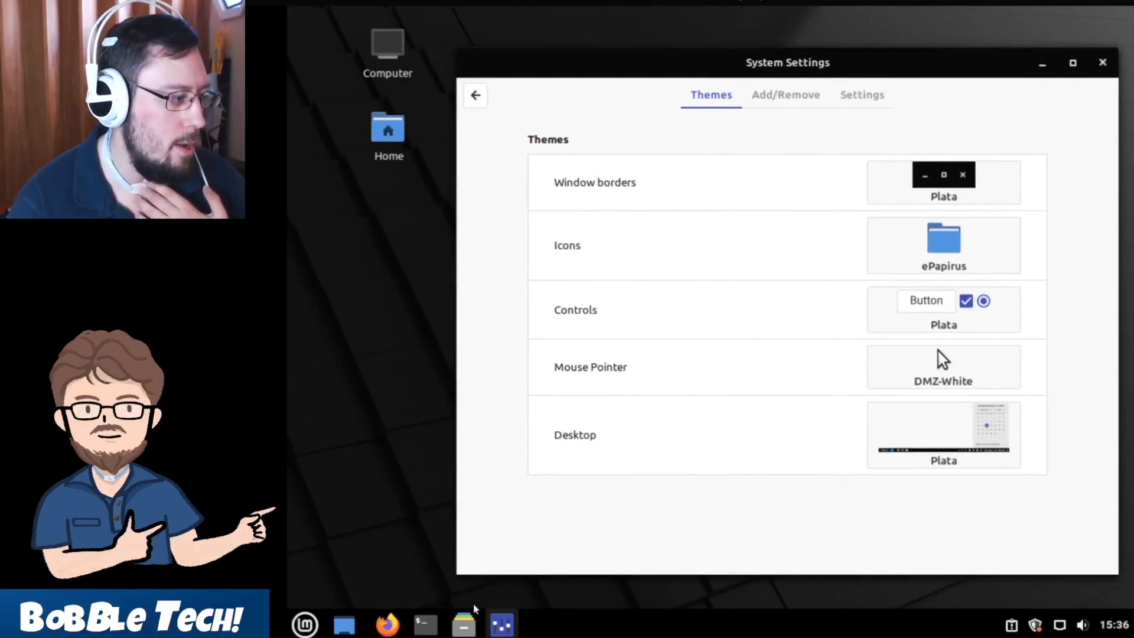
click(304, 625)
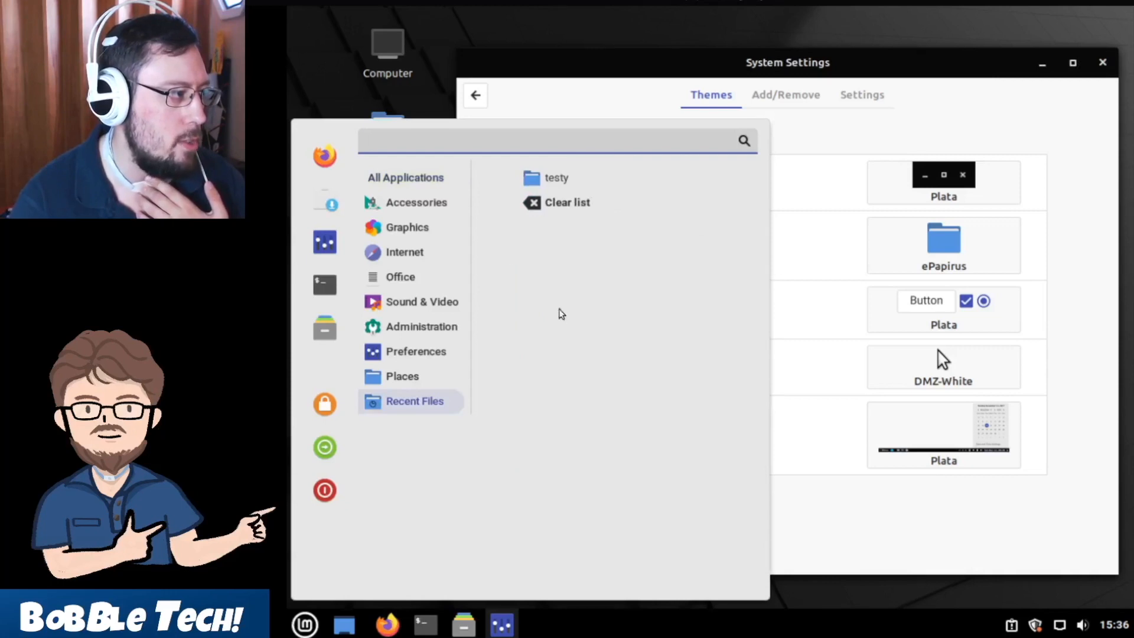
click(955, 576)
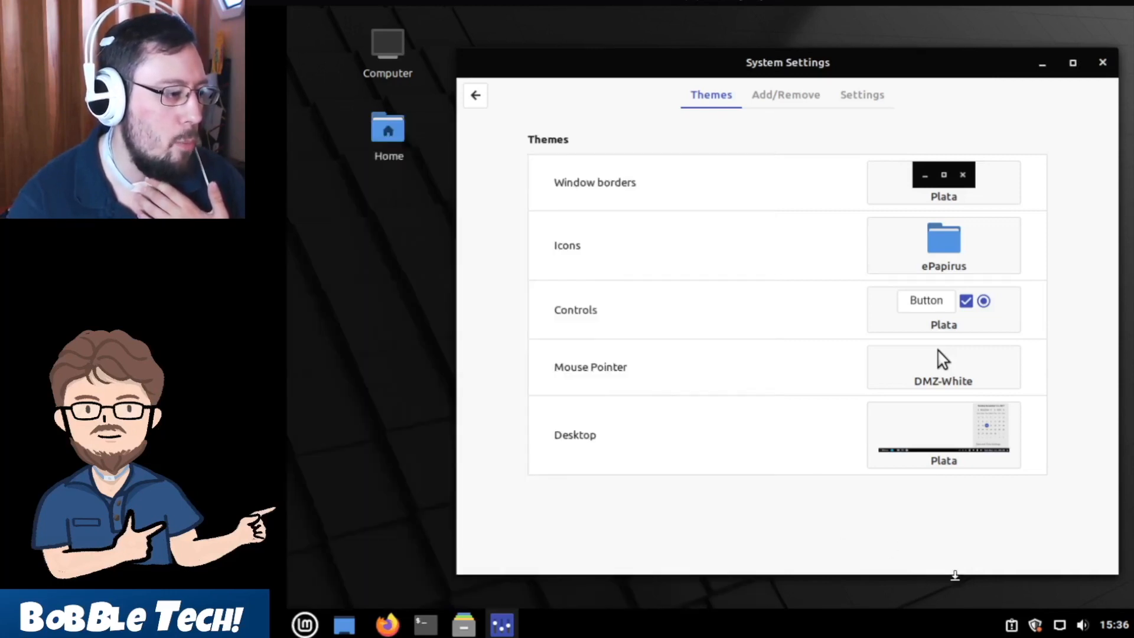
right_click(952, 598)
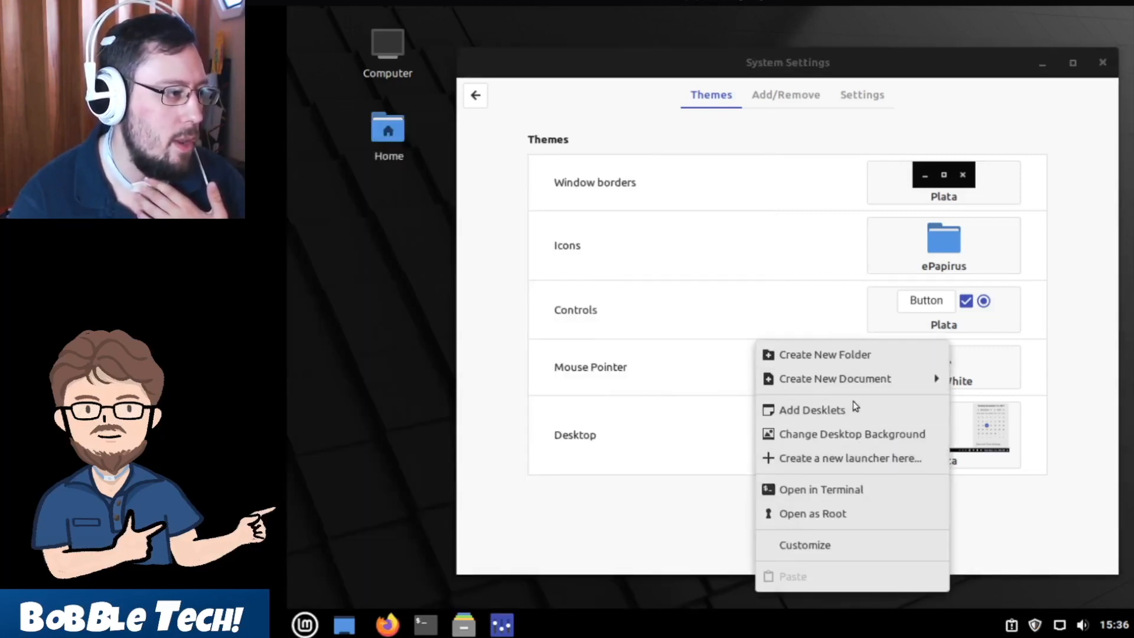
click(799, 199)
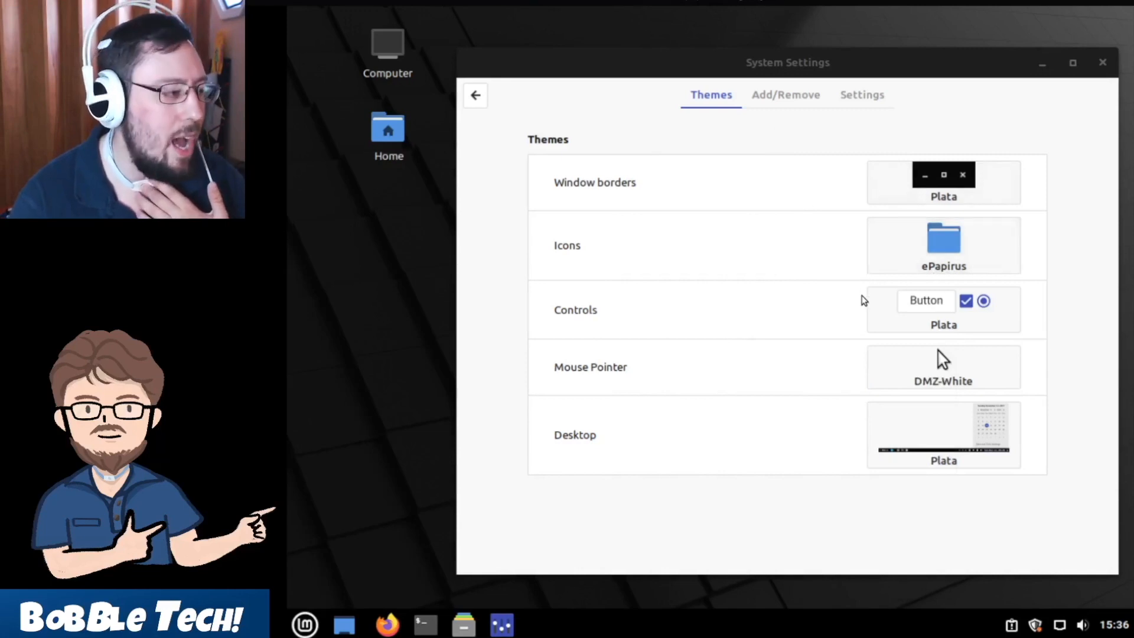
click(680, 336)
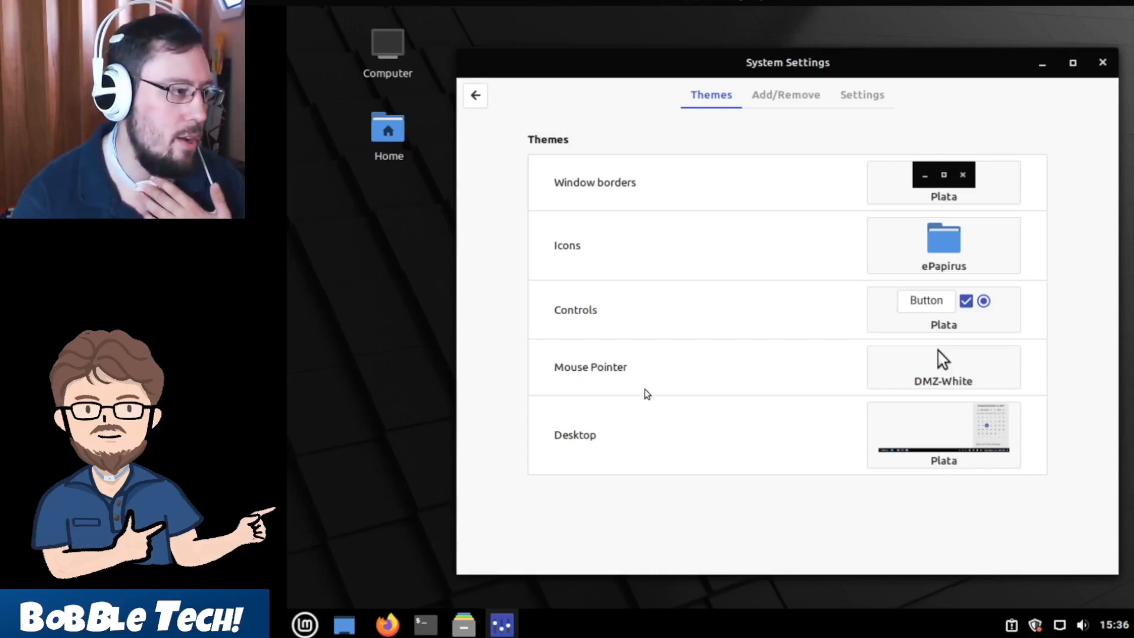
click(464, 624)
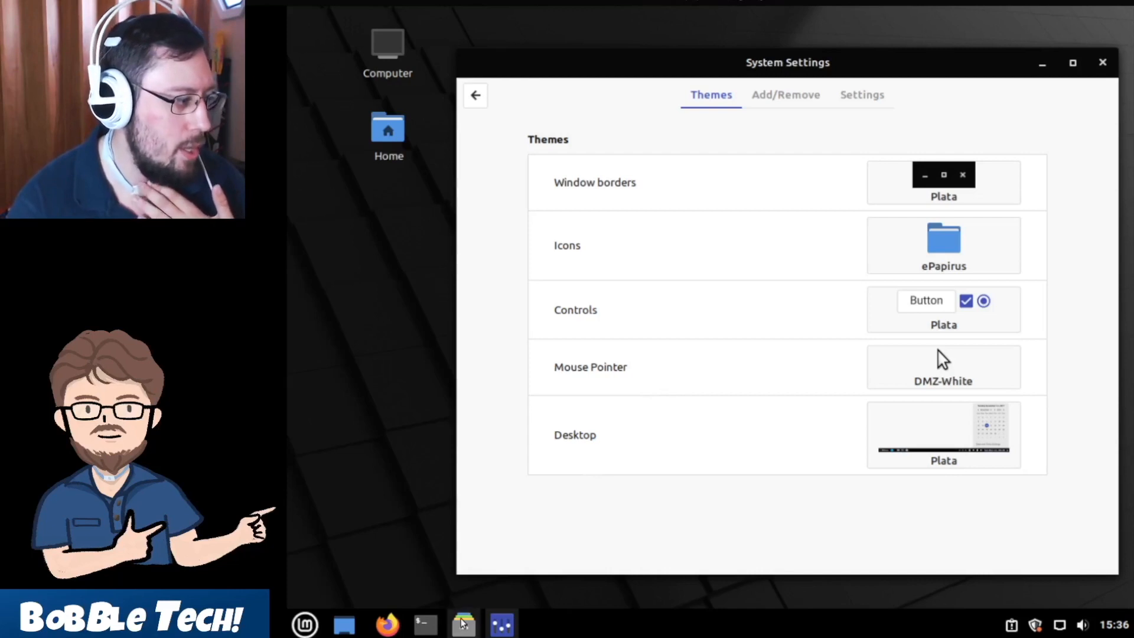
drag(757, 87, 696, 103)
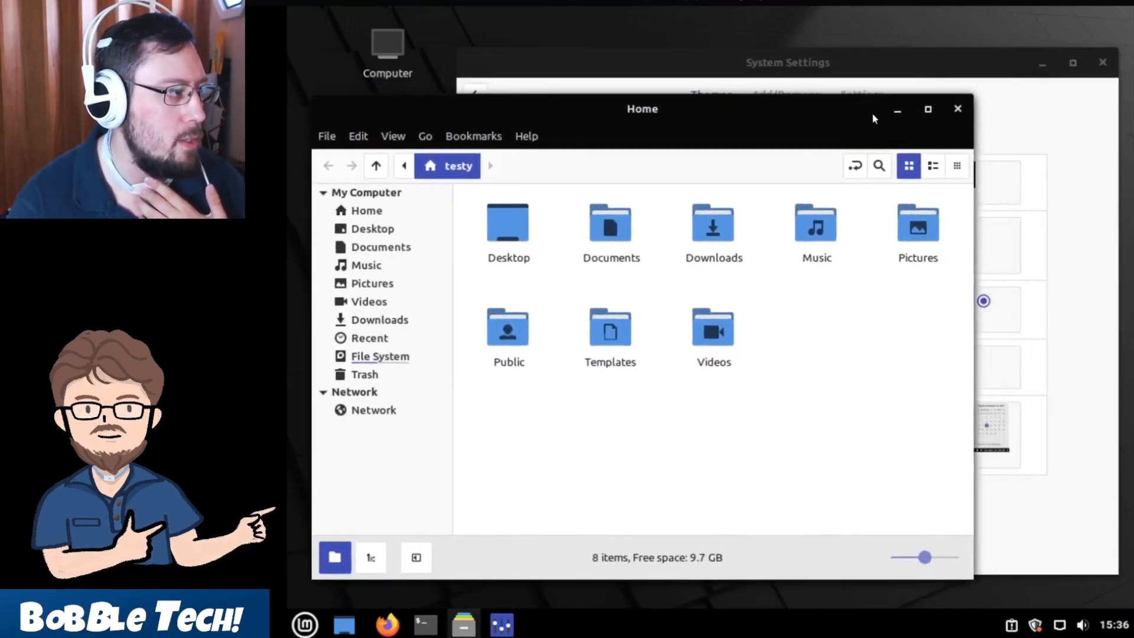
Step: Close the file manager window showing the Home folder
click(739, 248)
click(853, 273)
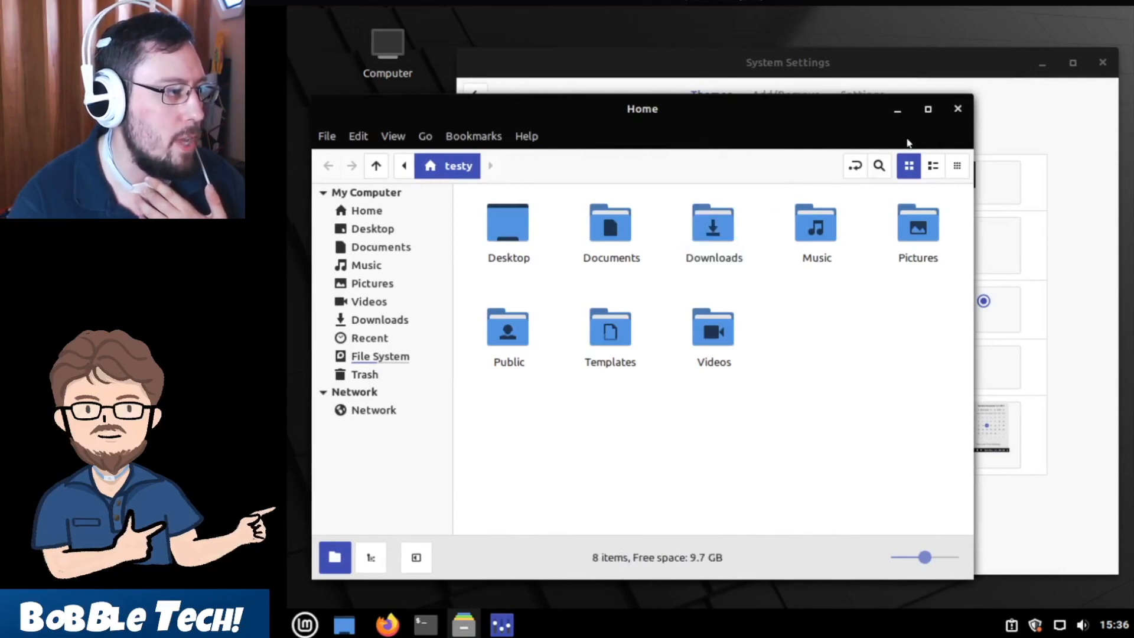
click(959, 109)
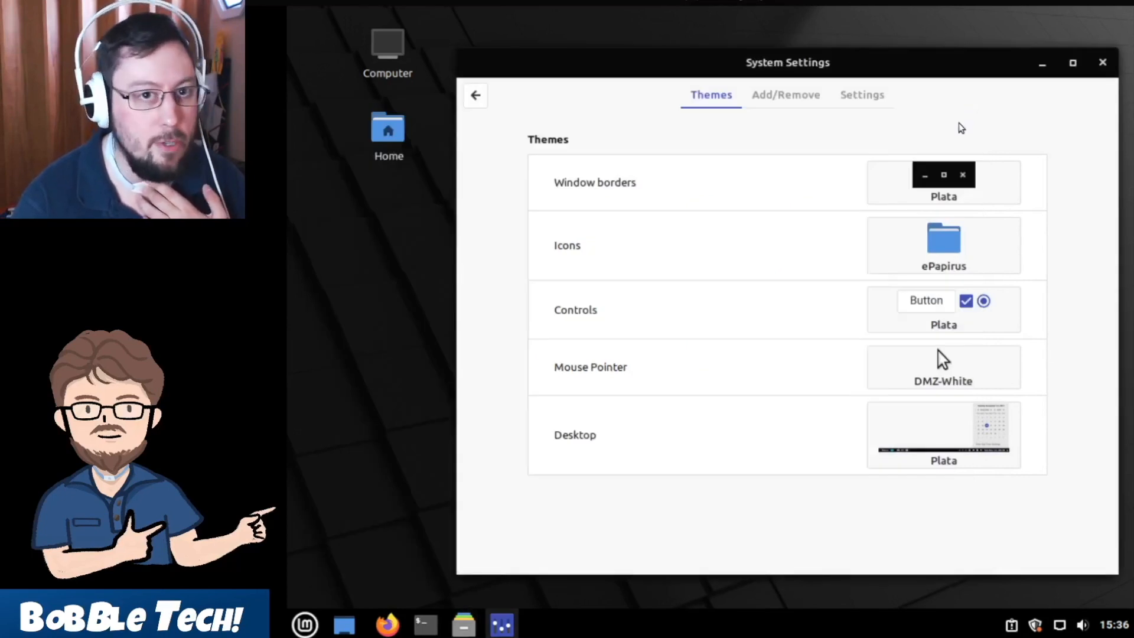
Step: Set the window borders to Plata-Lumine and check how they look on a Home folder window, closing it again
click(952, 177)
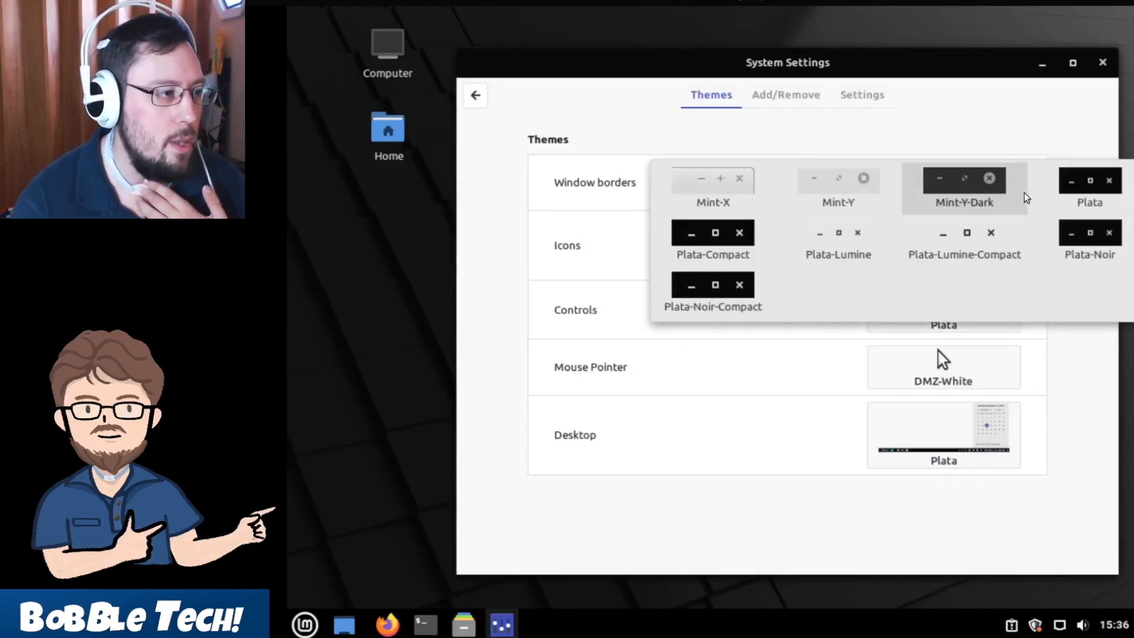
click(852, 253)
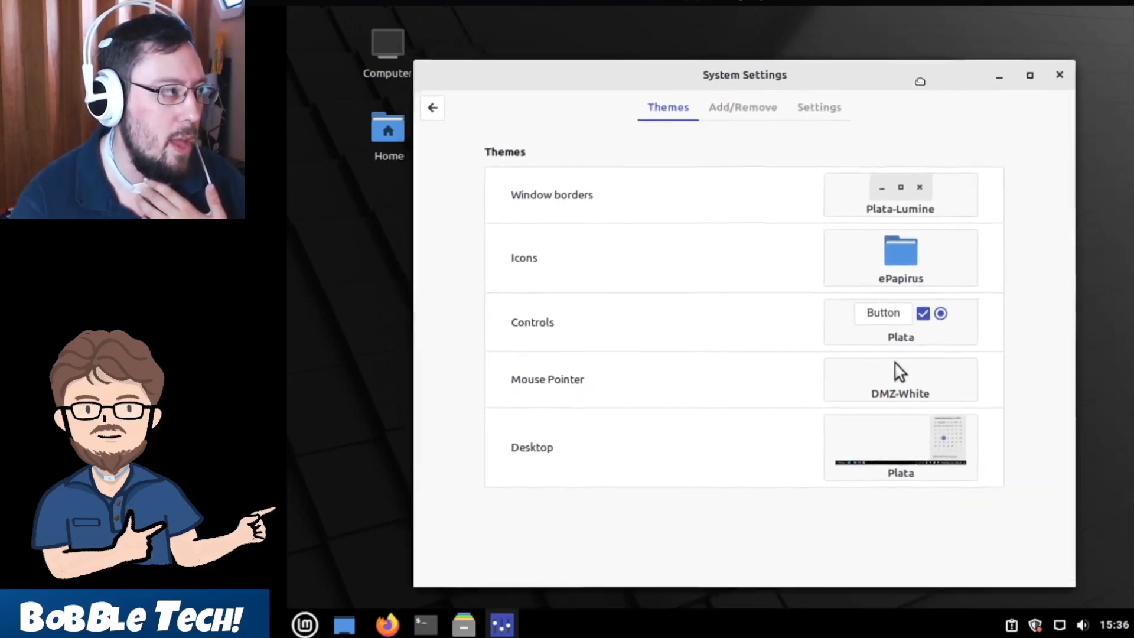
click(464, 623)
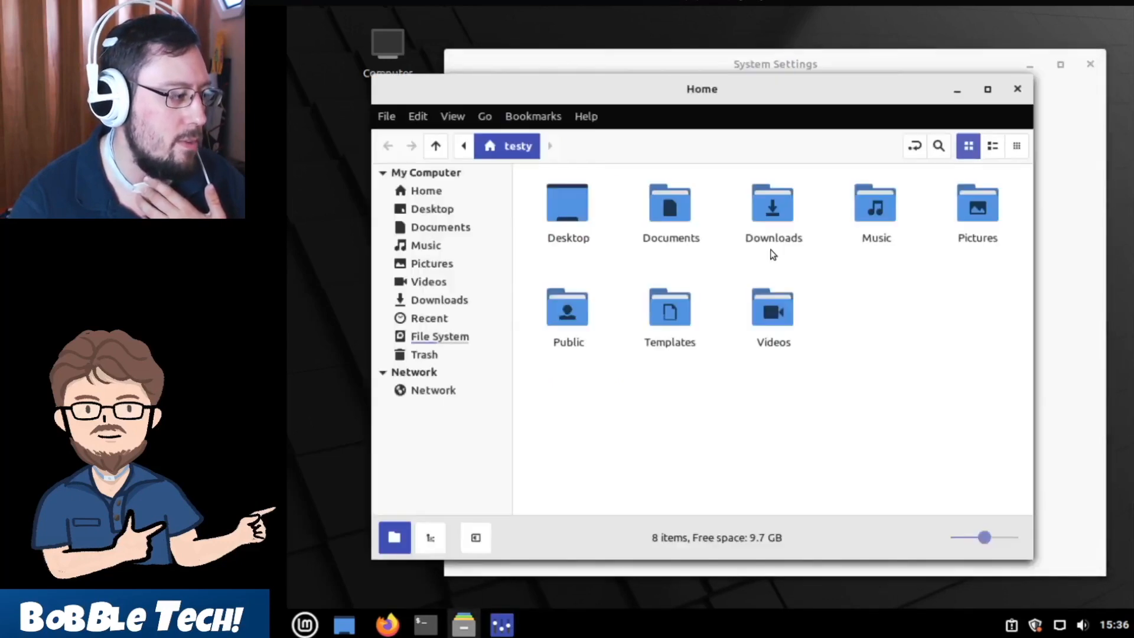
click(1017, 89)
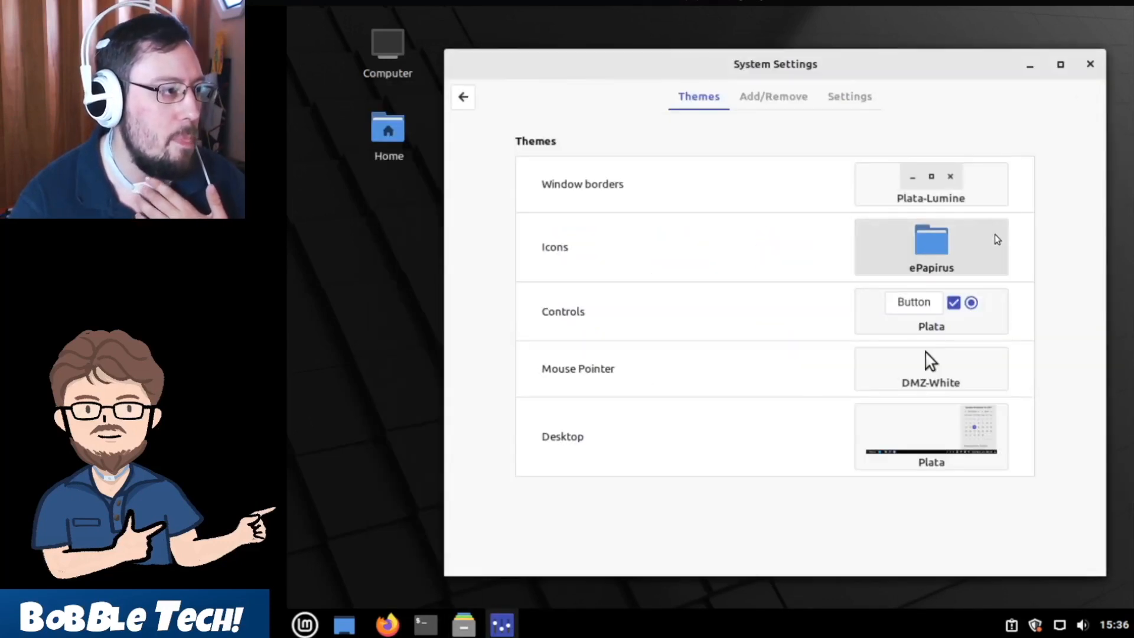
Step: Set the controls theme to Plata-Lumine and check it on a Home folder window, closing it again
click(975, 312)
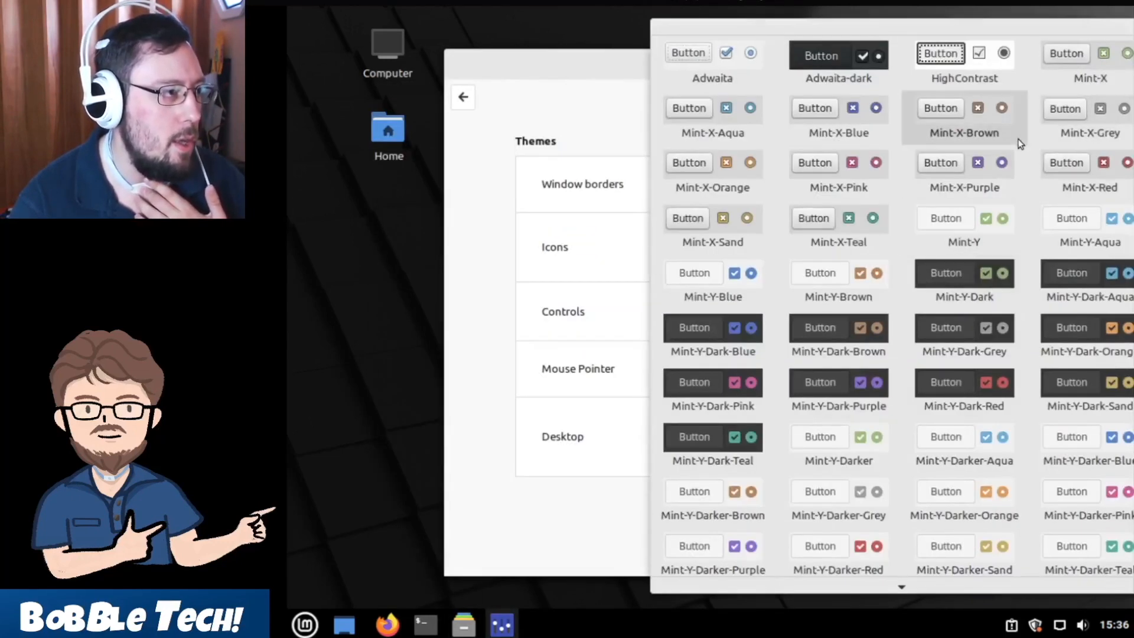
scroll(1004, 367, down, 4)
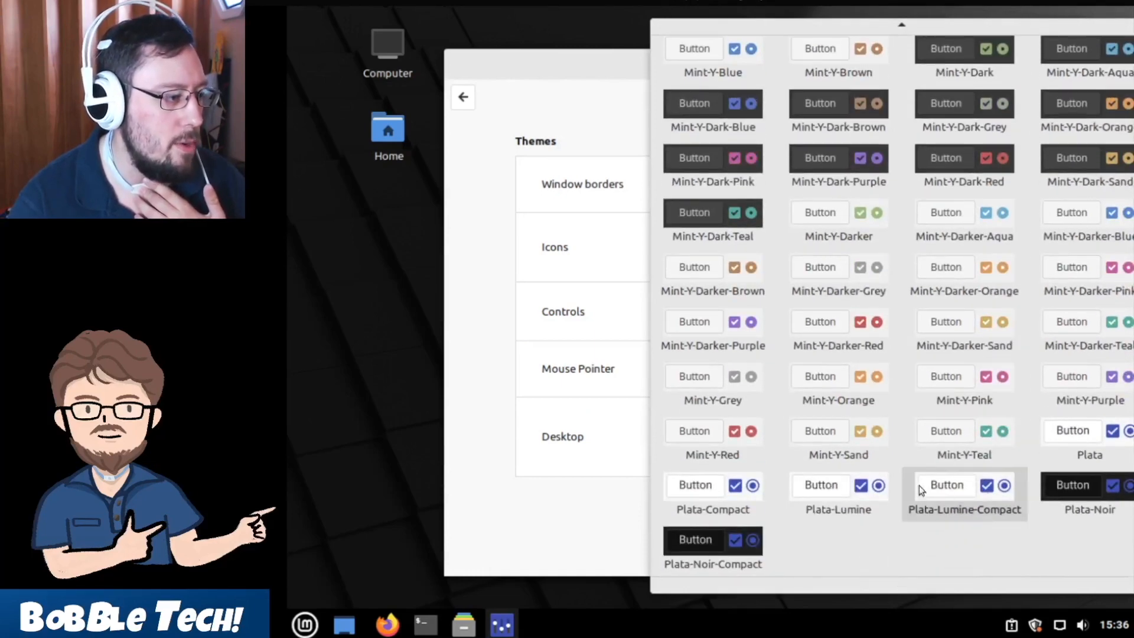
click(857, 483)
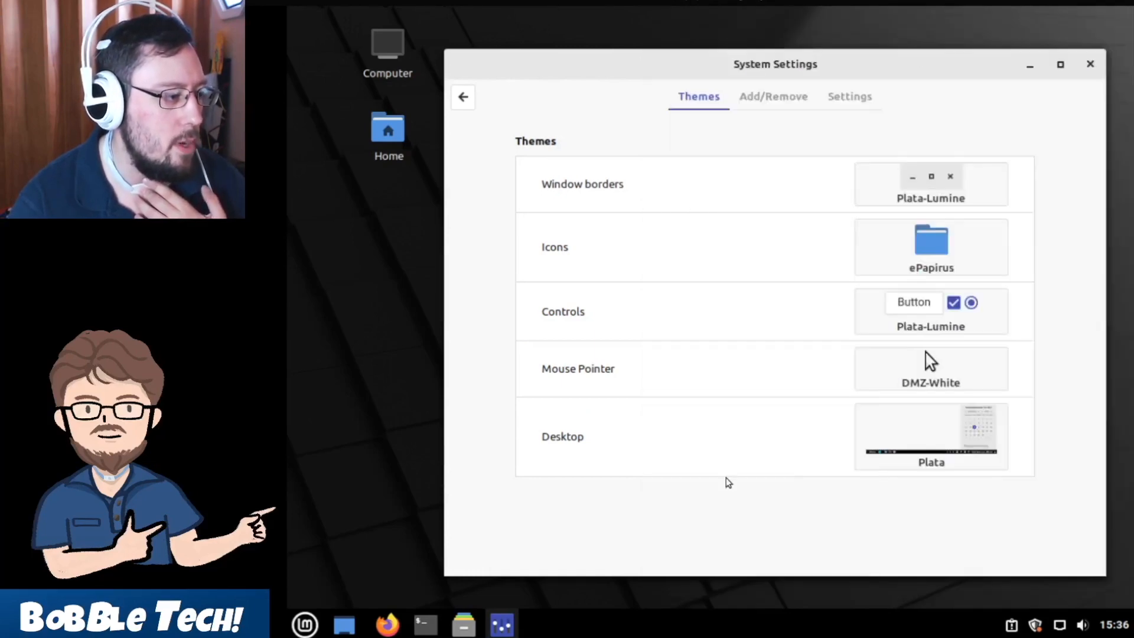
click(463, 623)
drag(825, 89, 782, 89)
click(973, 94)
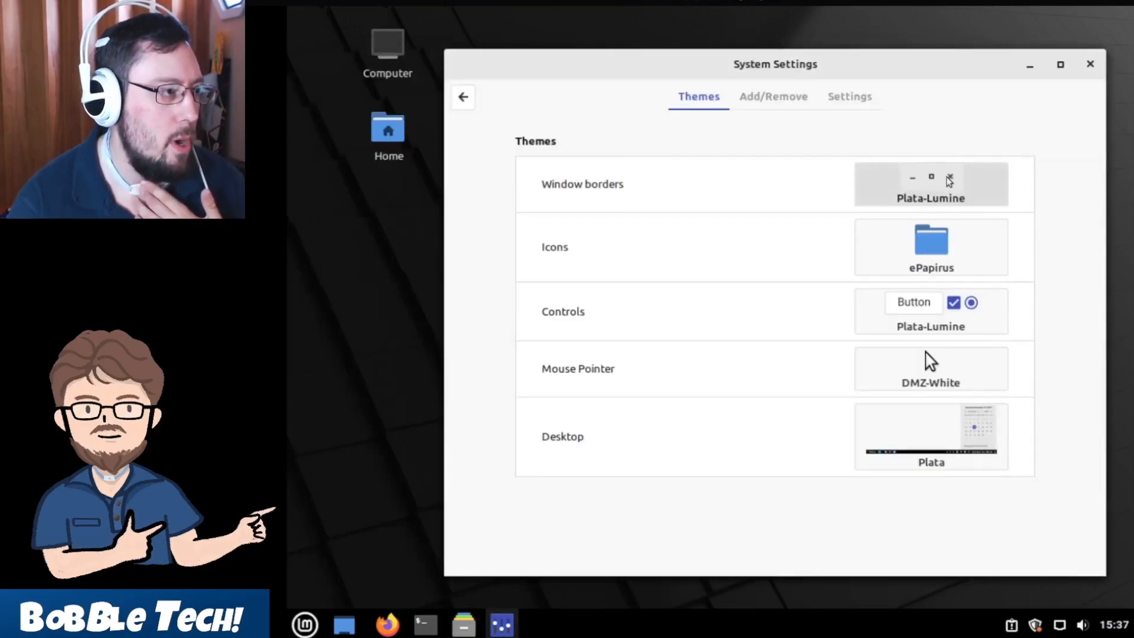
Step: Set both the window borders and the controls theme to Plata-Noir-Compact
click(932, 184)
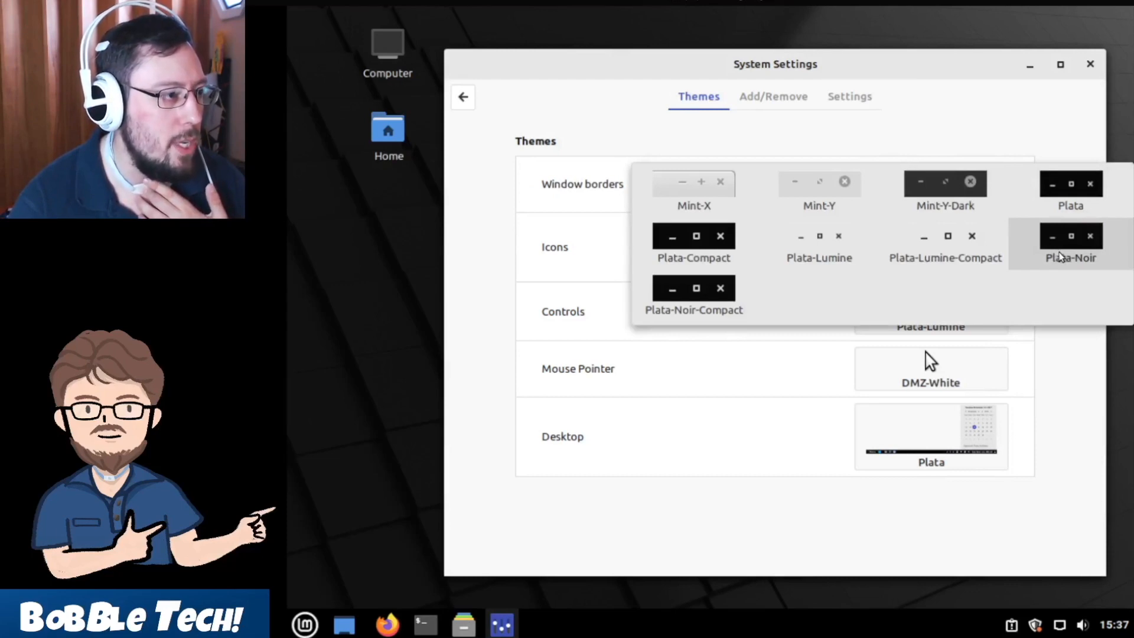
click(690, 310)
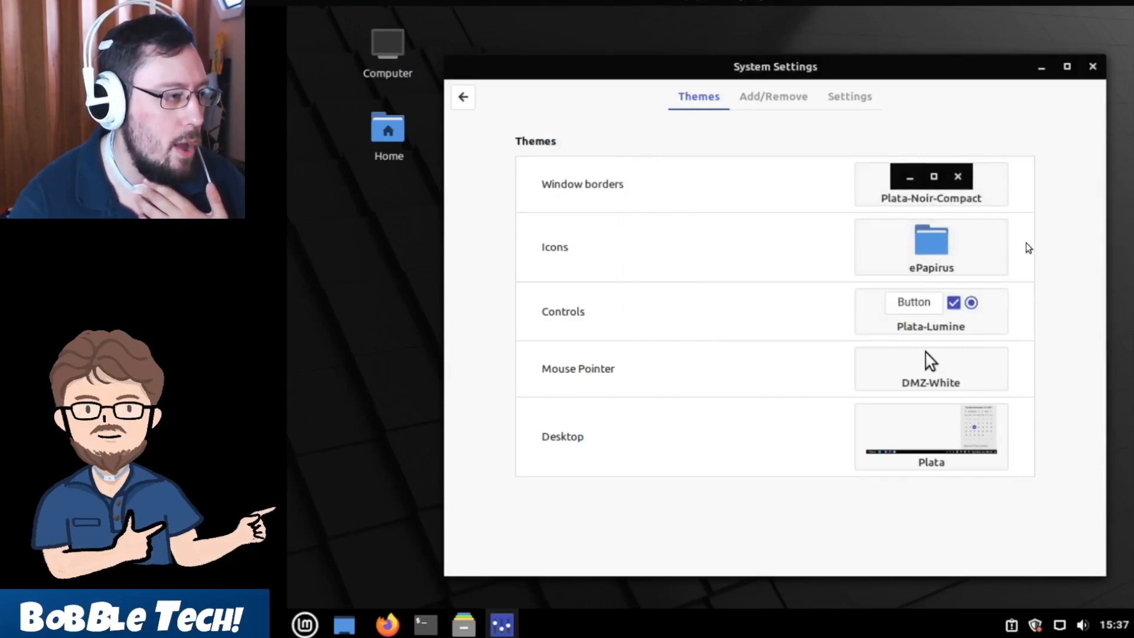
click(948, 312)
scroll(940, 266, down, 5)
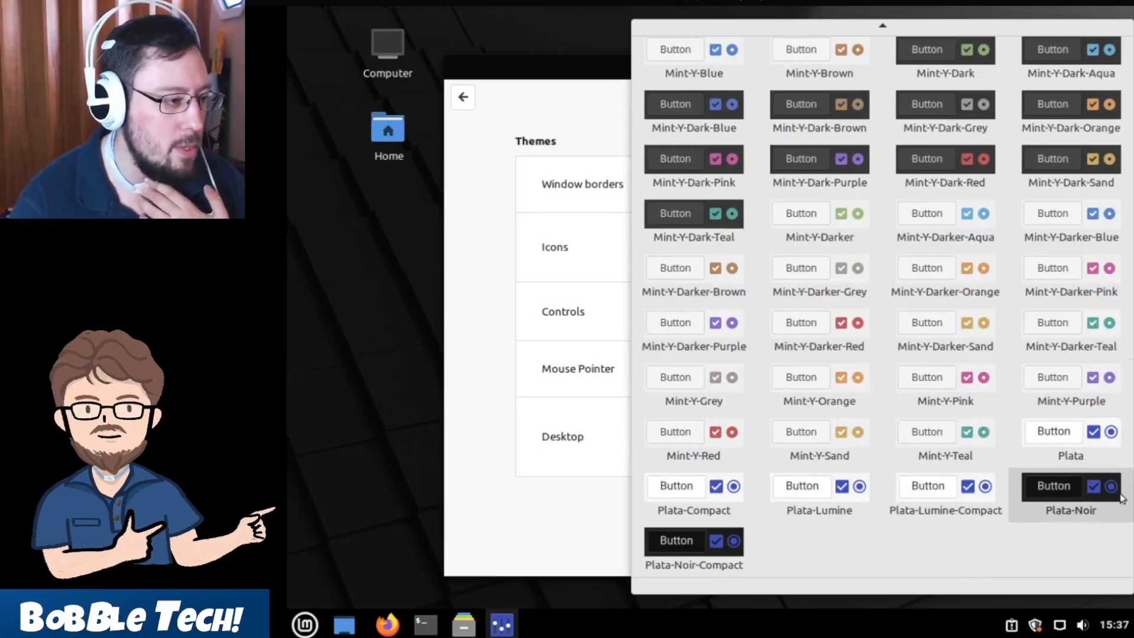
click(706, 545)
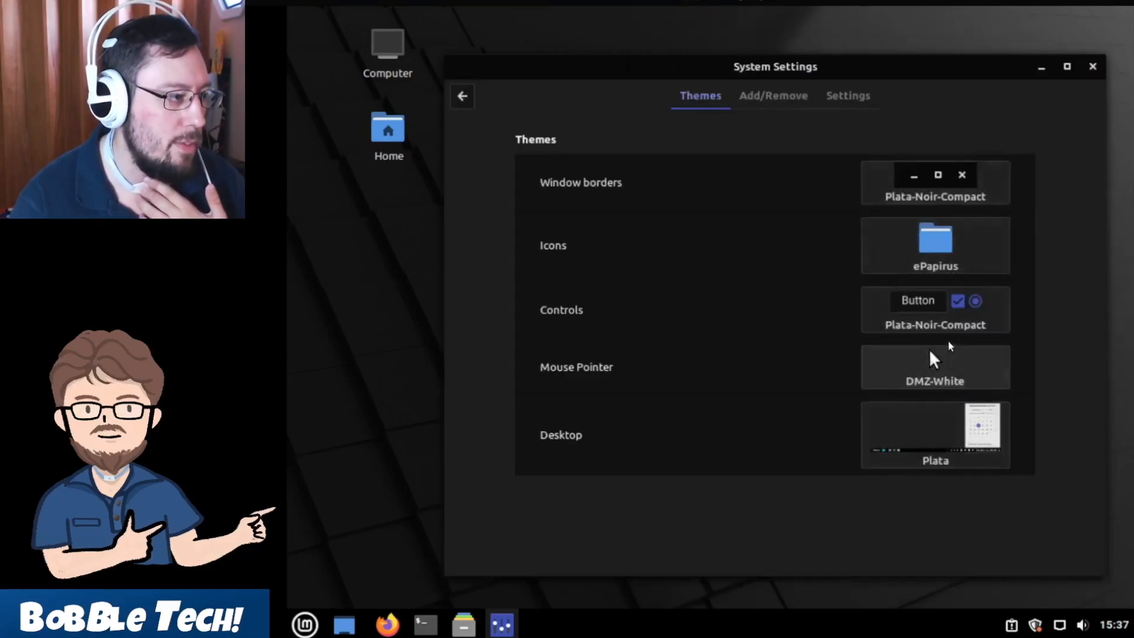
Step: Set the desktop theme to Plata-Noir and examine the dark look on a Home folder window, closing it again
click(969, 435)
scroll(904, 470, down, 3)
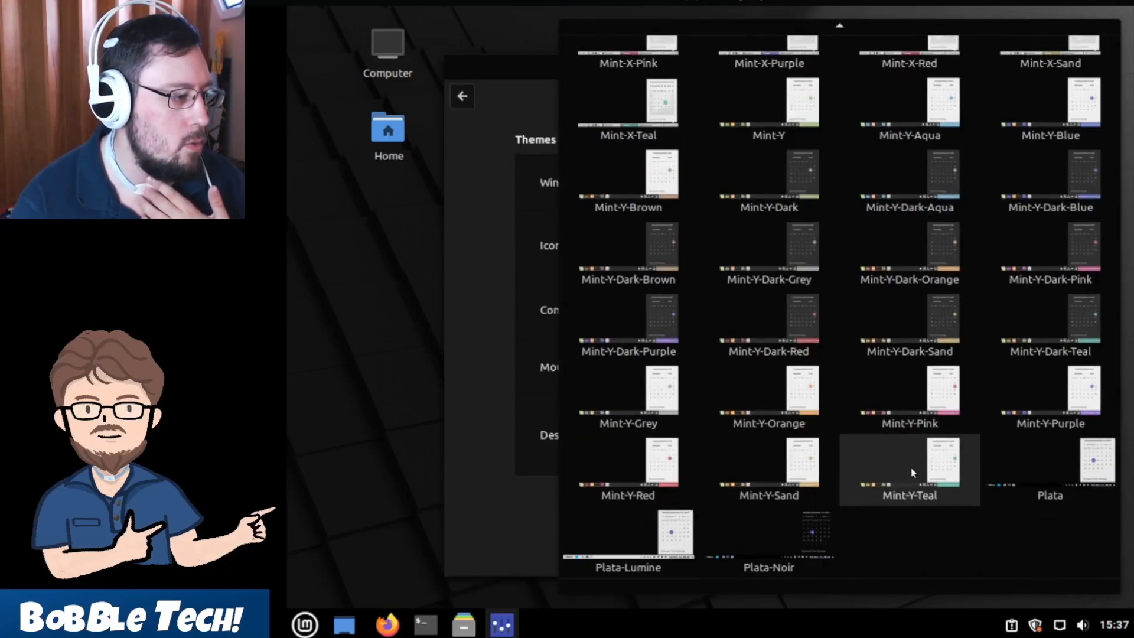
click(818, 551)
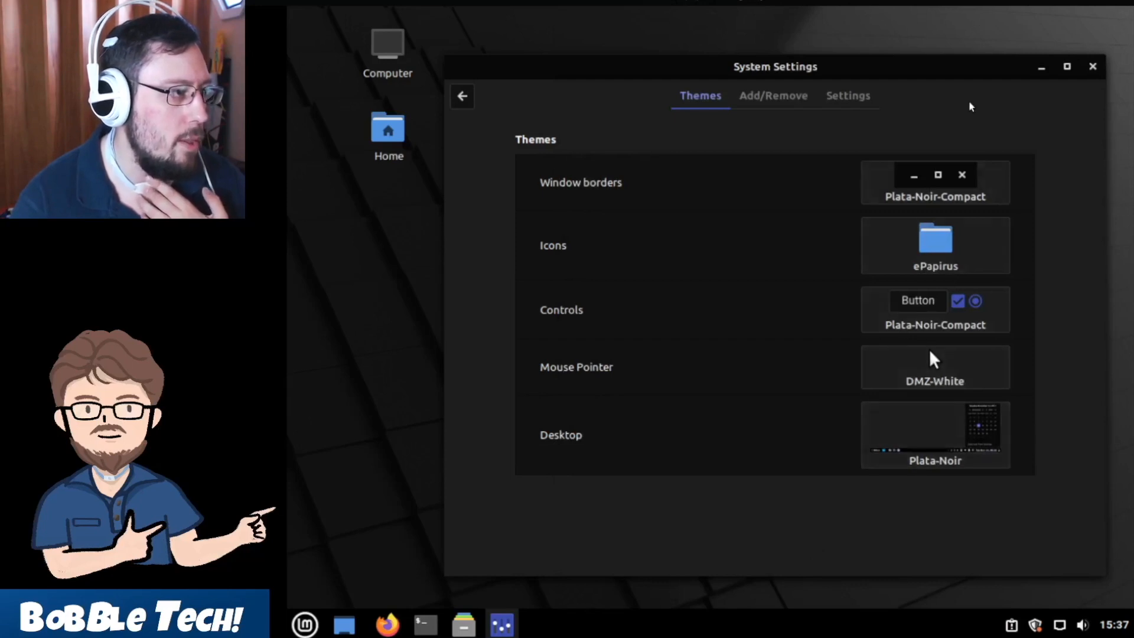
mouse_move(939, 80)
mouse_down()
mouse_move(862, 60)
mouse_move(952, 80)
mouse_up()
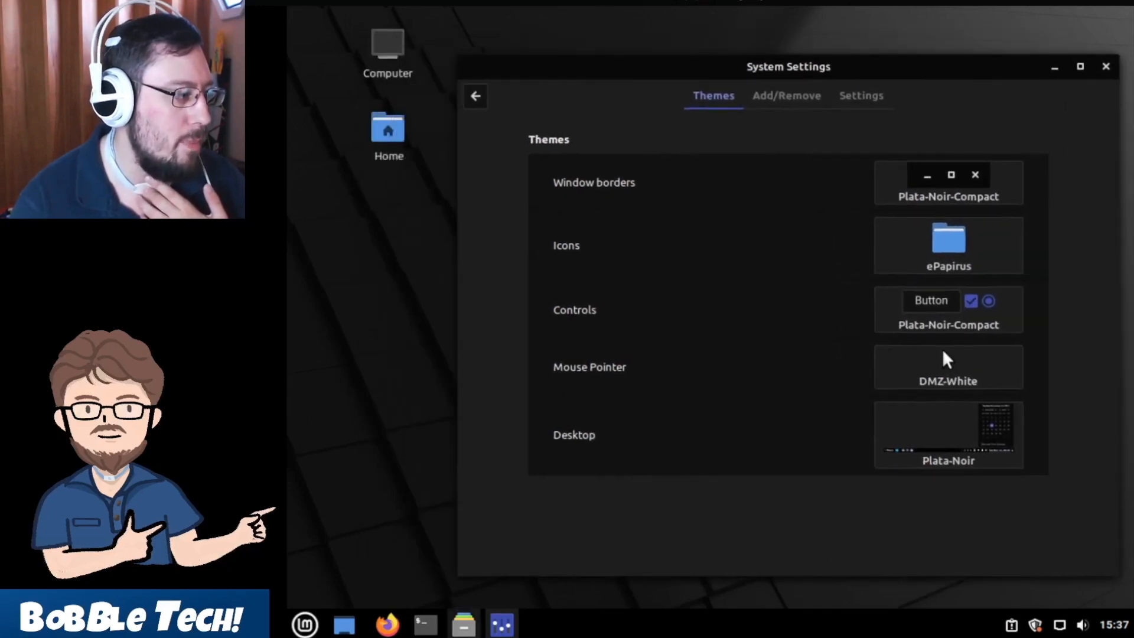
click(464, 625)
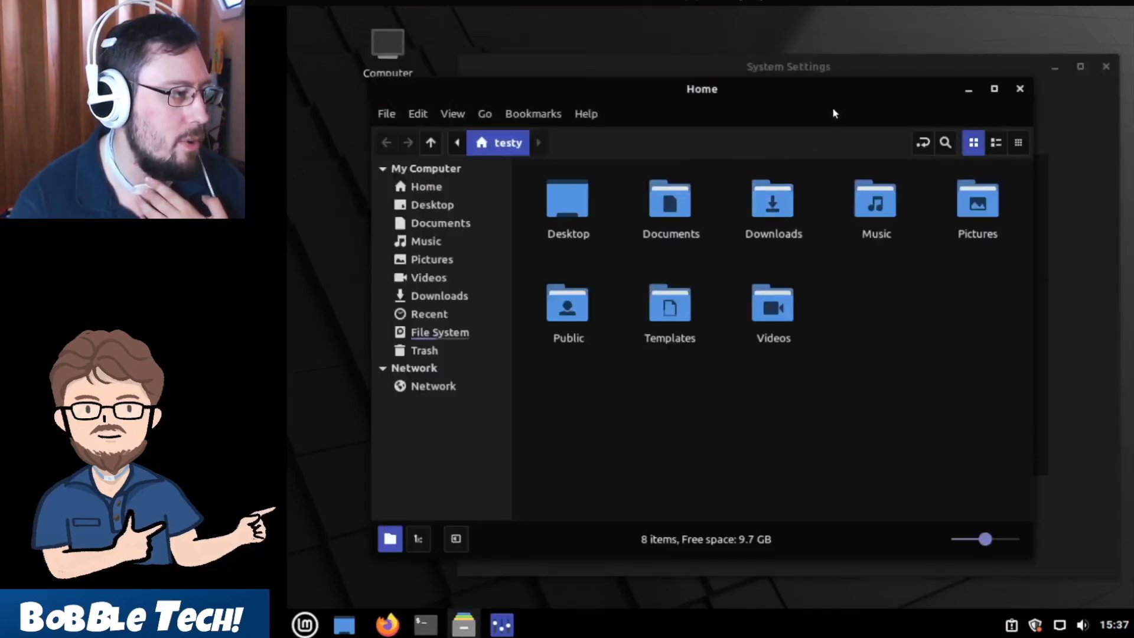
drag(812, 98, 739, 122)
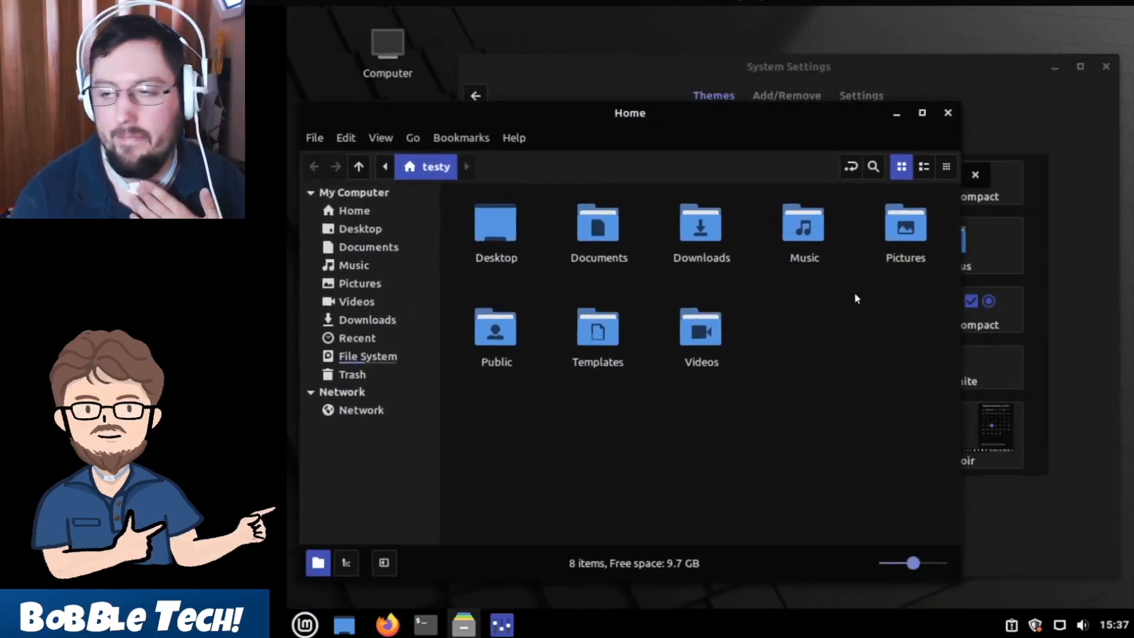
click(948, 114)
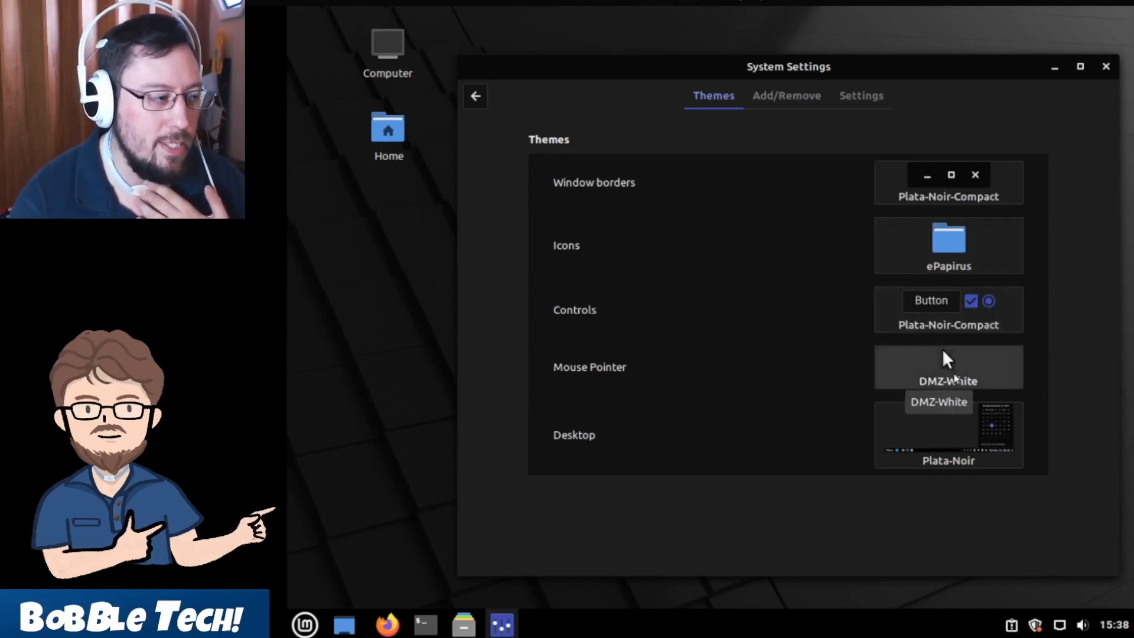
Step: Set the controls theme and the desktop theme back to Plata
click(986, 321)
scroll(985, 321, down, 3)
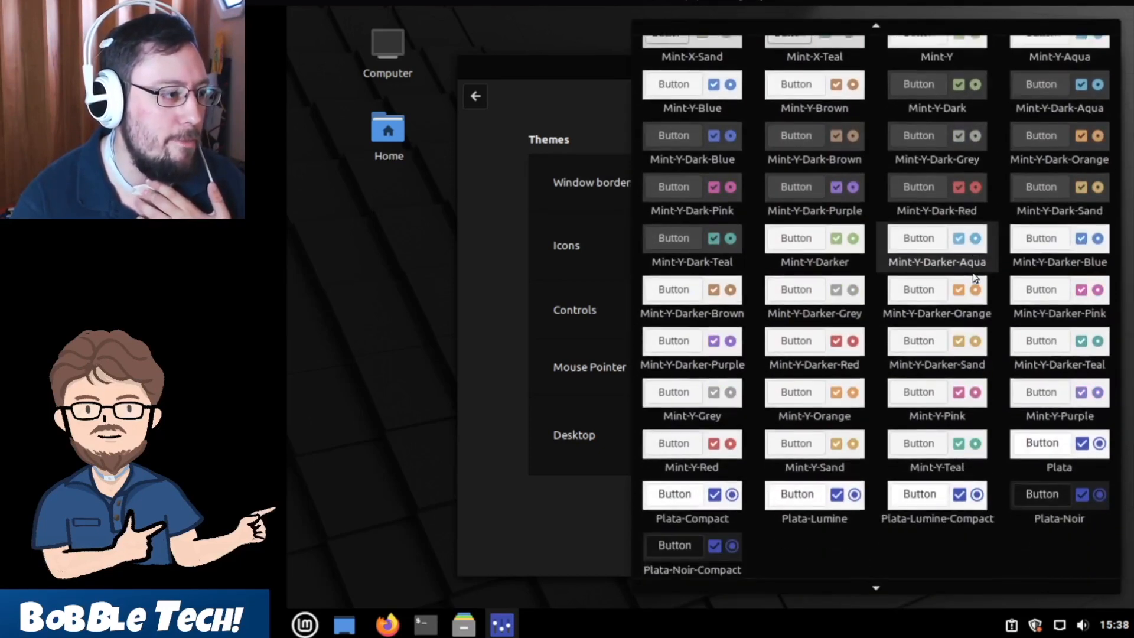
click(981, 322)
click(981, 328)
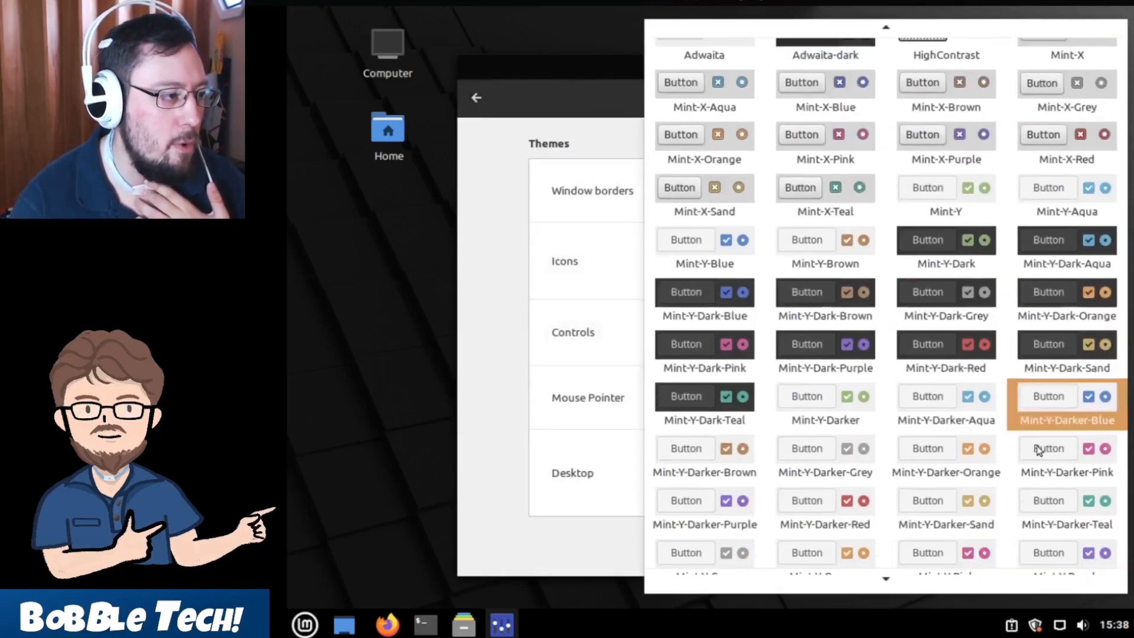
scroll(1032, 427, down, 3)
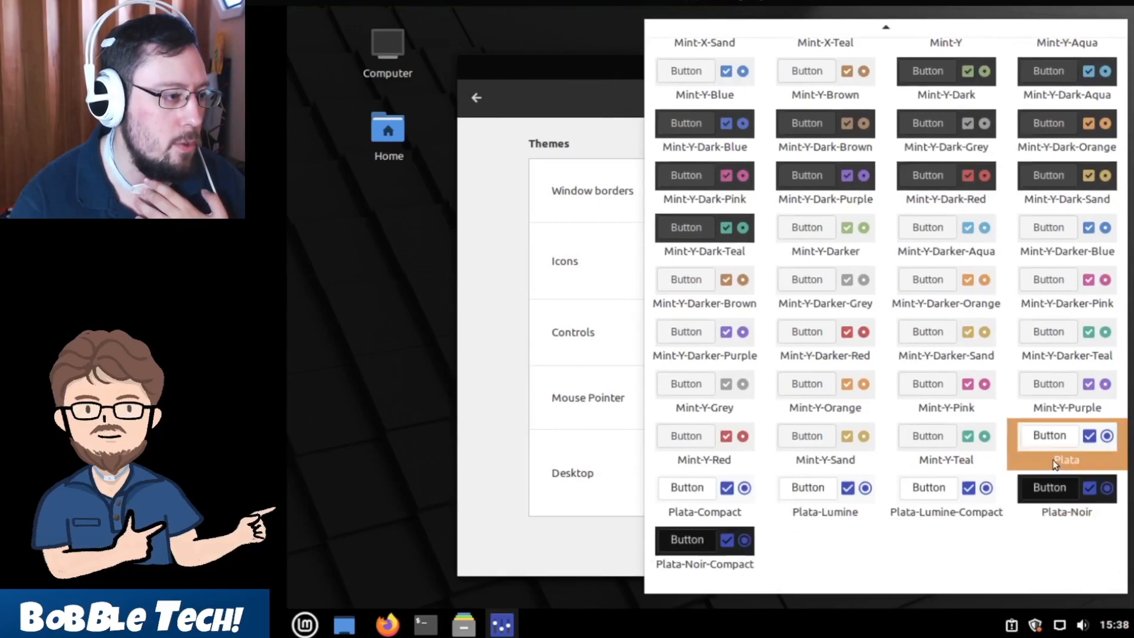
click(1054, 462)
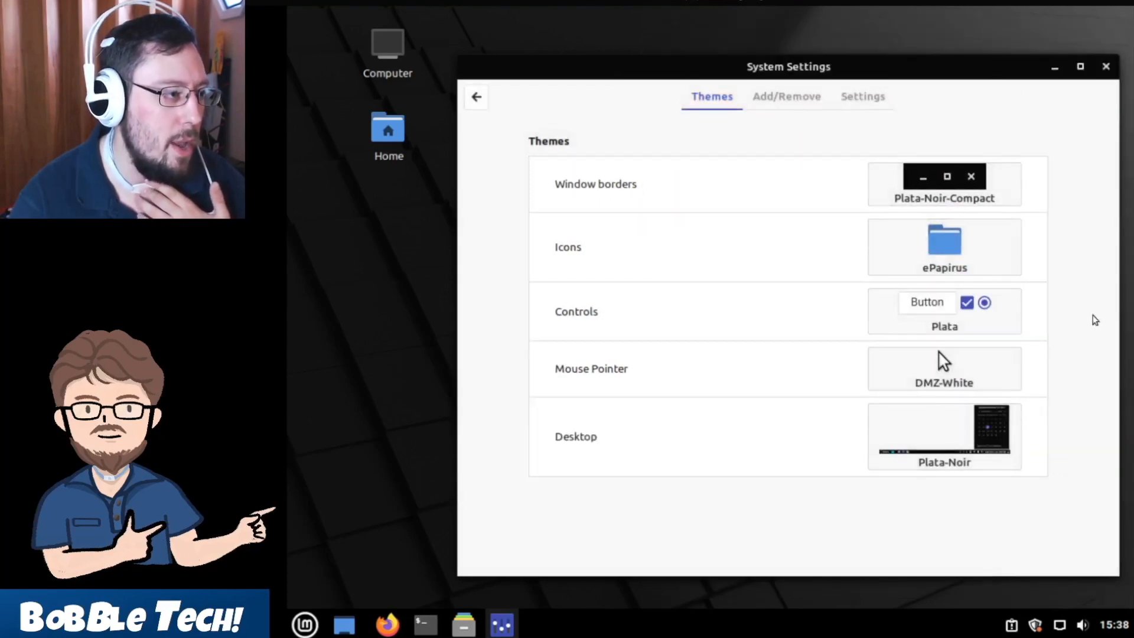
click(1004, 434)
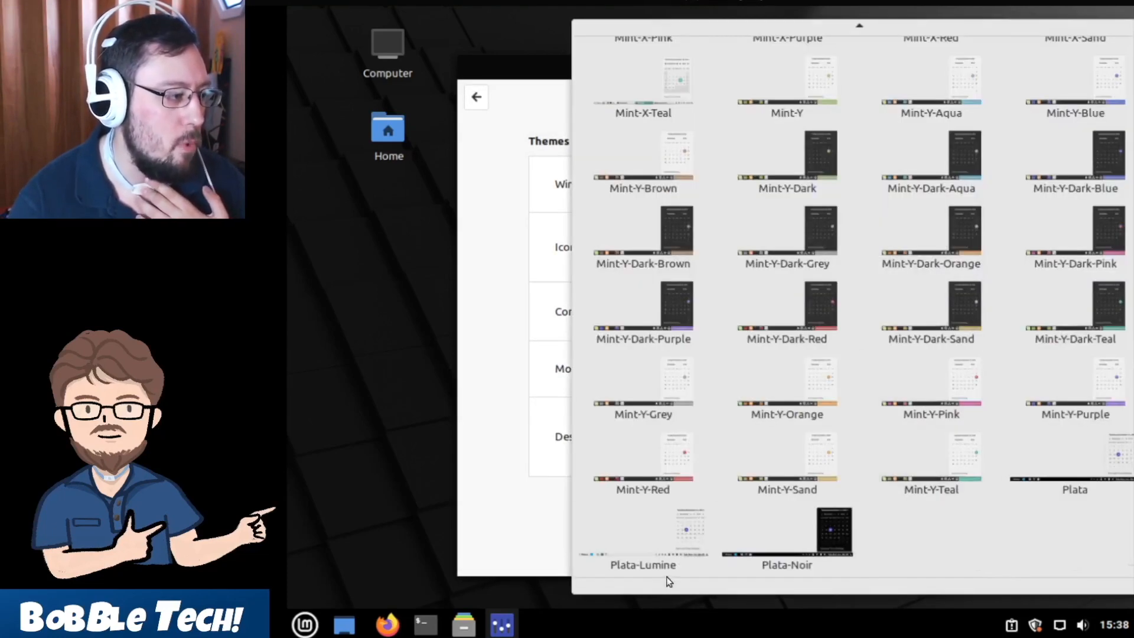
click(1057, 460)
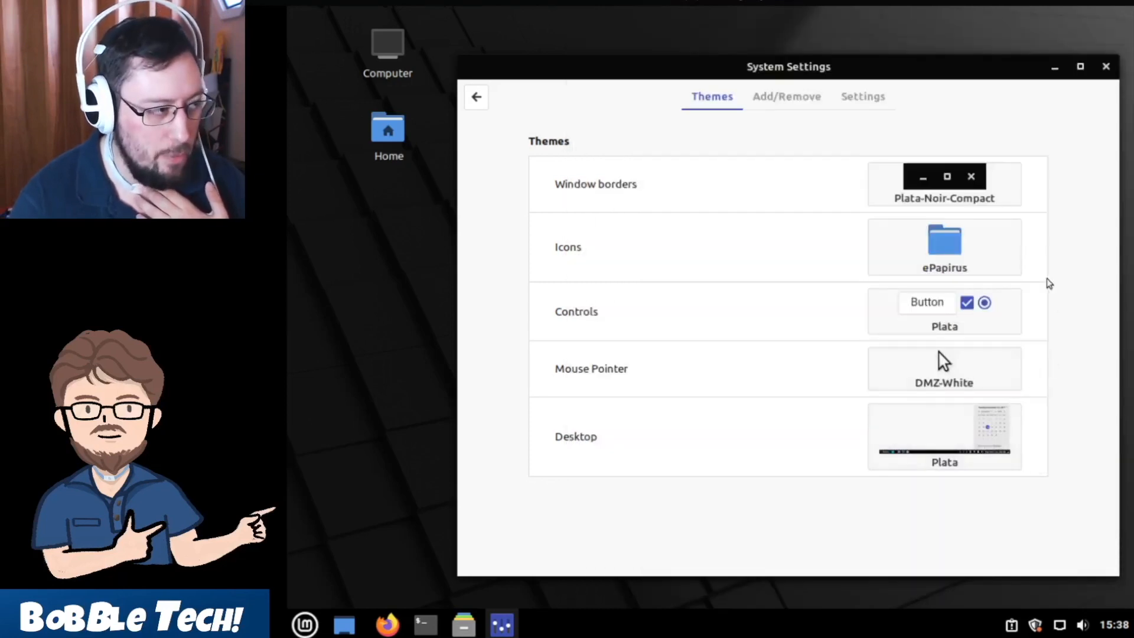
Step: Close System Settings, search the application menu for "log" and open the Login Window settings
drag(984, 76, 959, 47)
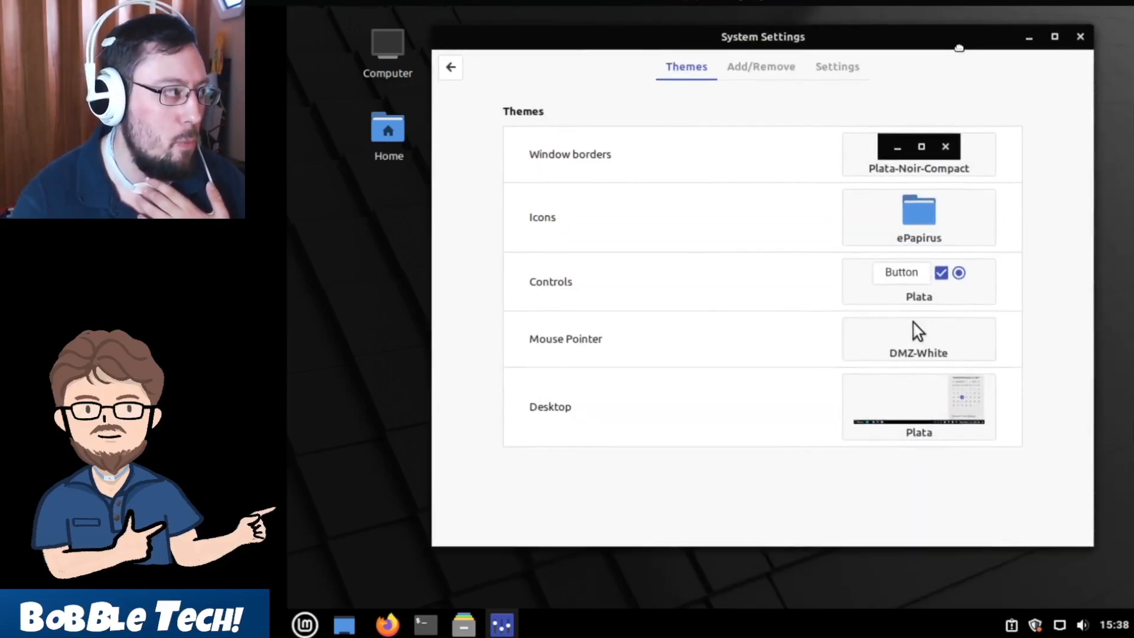
click(1081, 41)
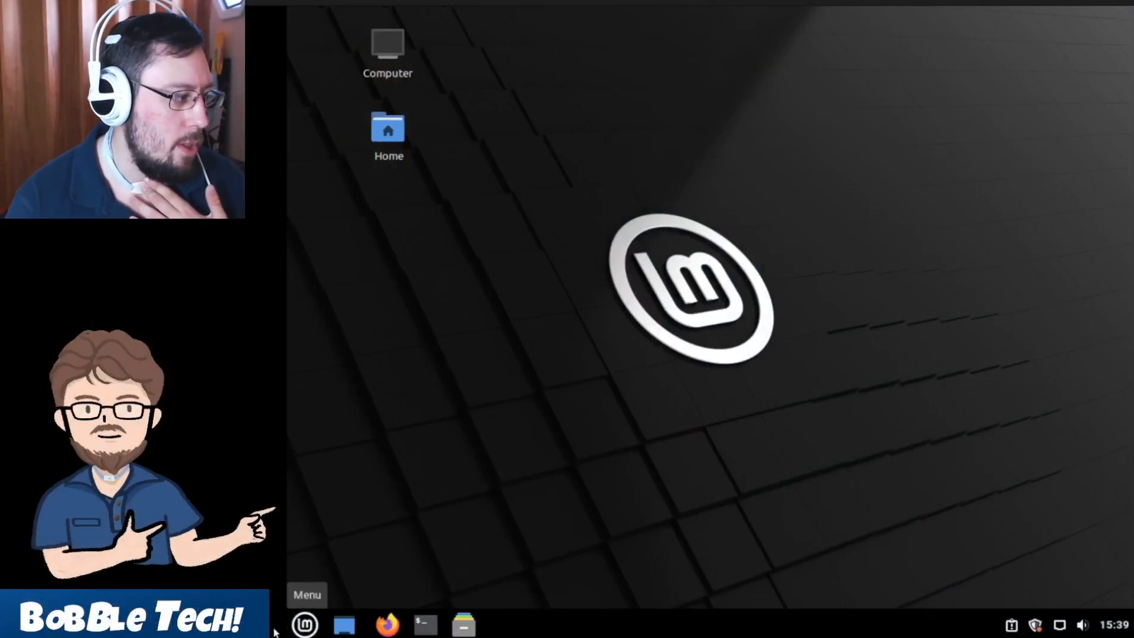
click(305, 625)
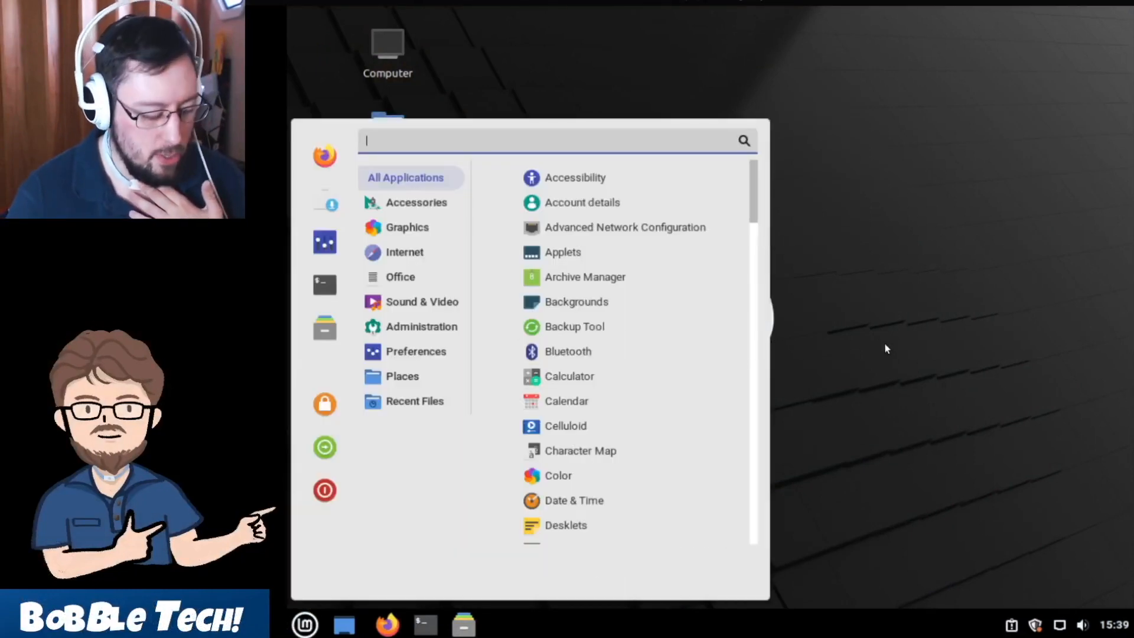
text(log)
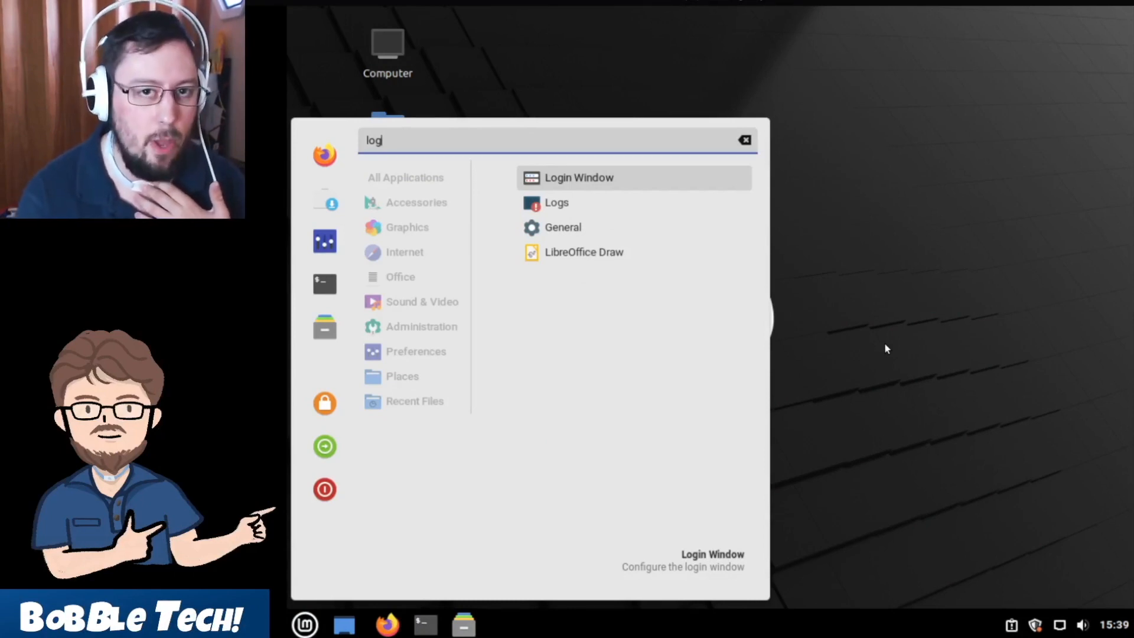
key(Return)
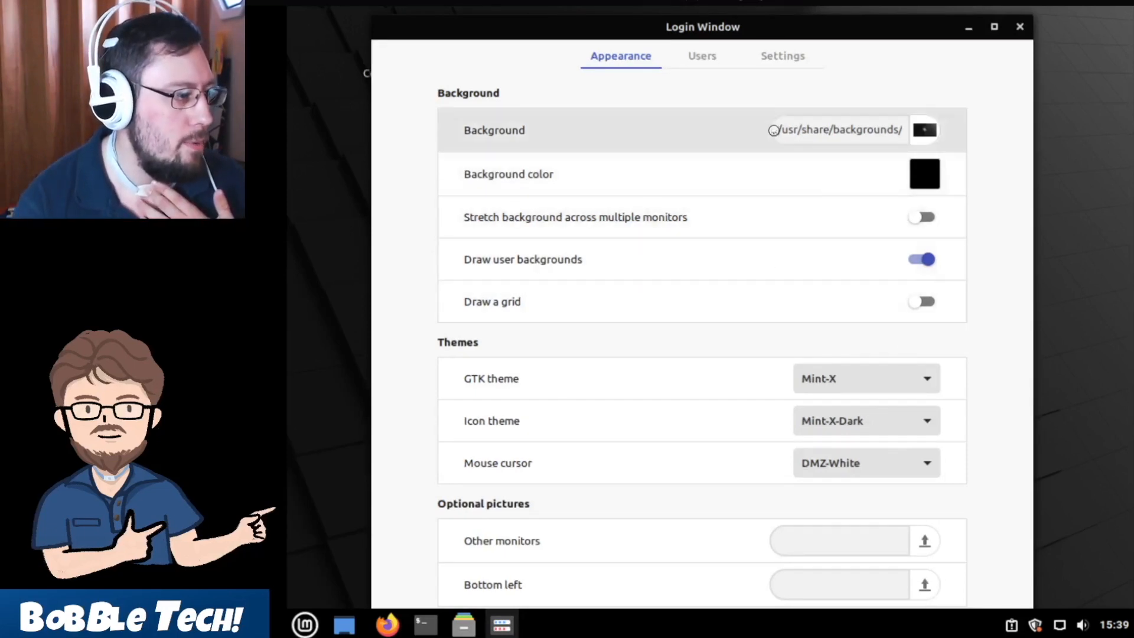
Step: Set the login window's GTK theme to Plata and its icon theme to ePapirus
click(851, 378)
mouse_move(922, 590)
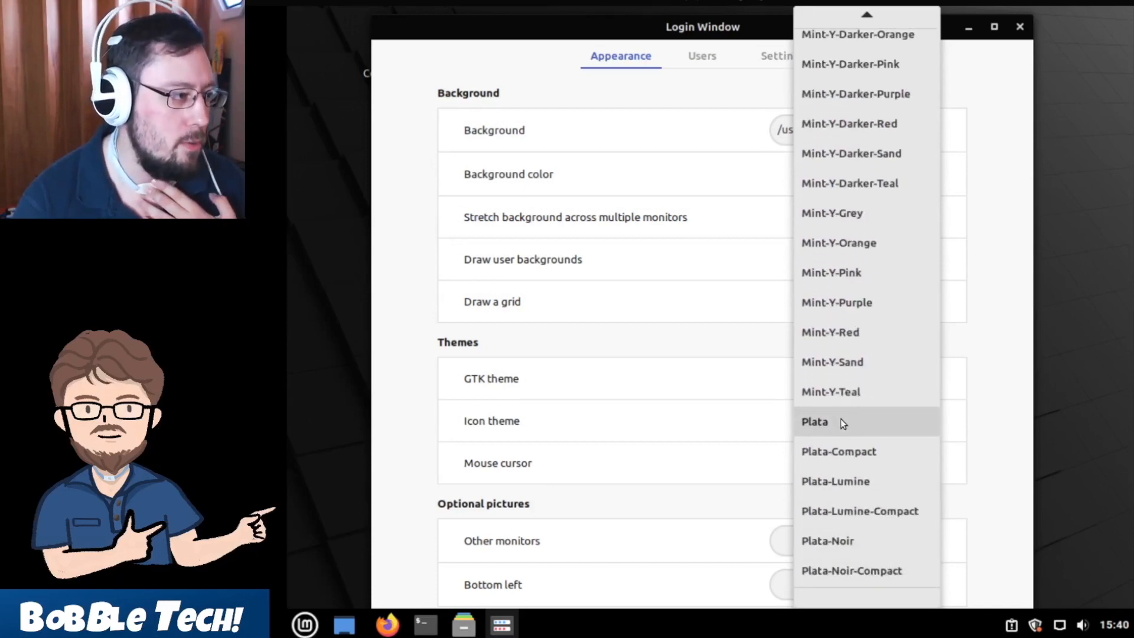
click(843, 419)
click(854, 418)
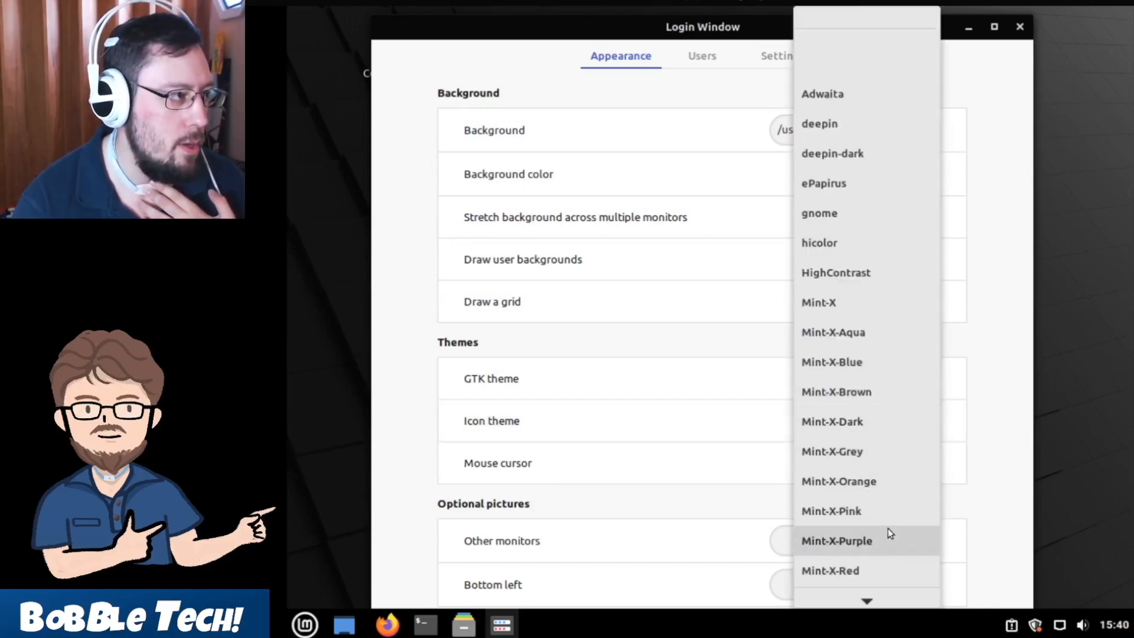
click(857, 184)
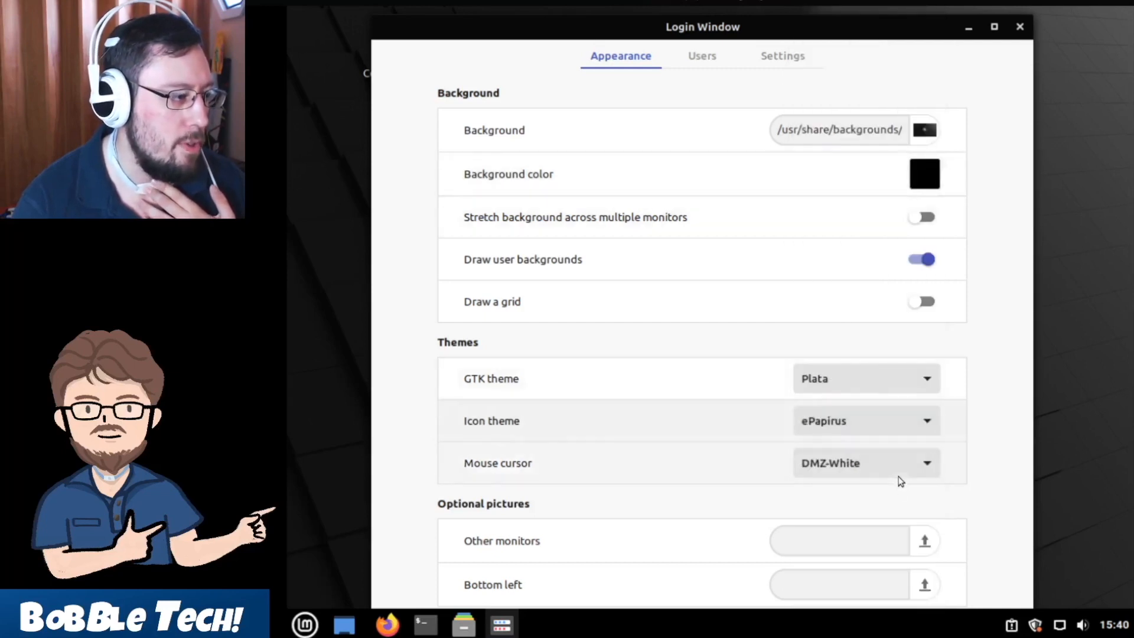
Step: Look through the login window's mouse cursor choices without changing the selection, and close the Login Window settings
click(897, 478)
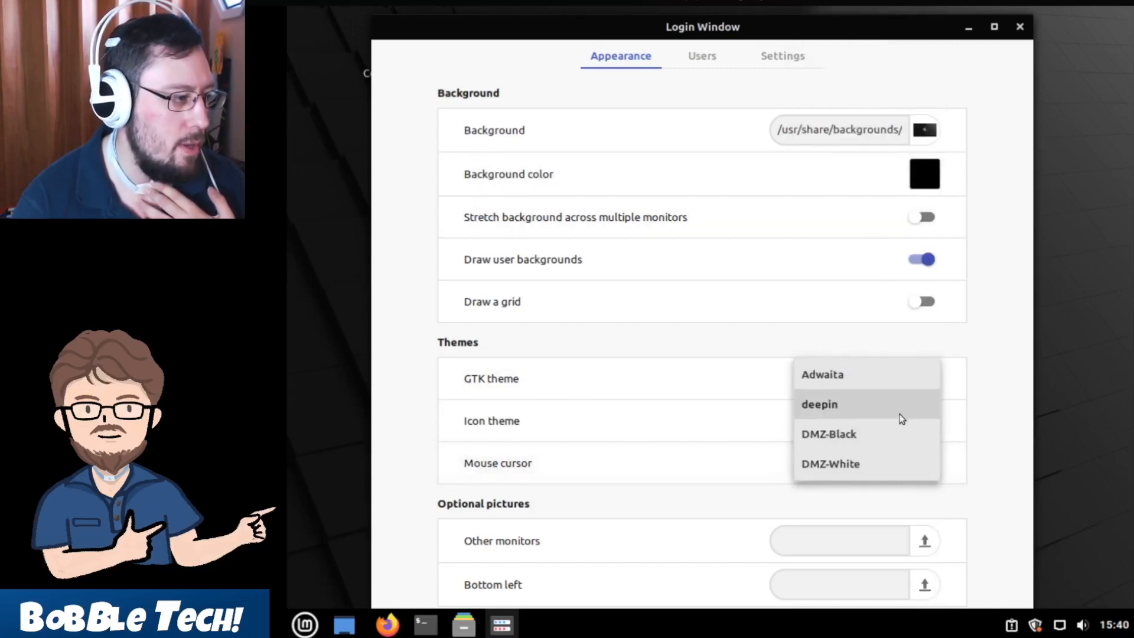
click(960, 438)
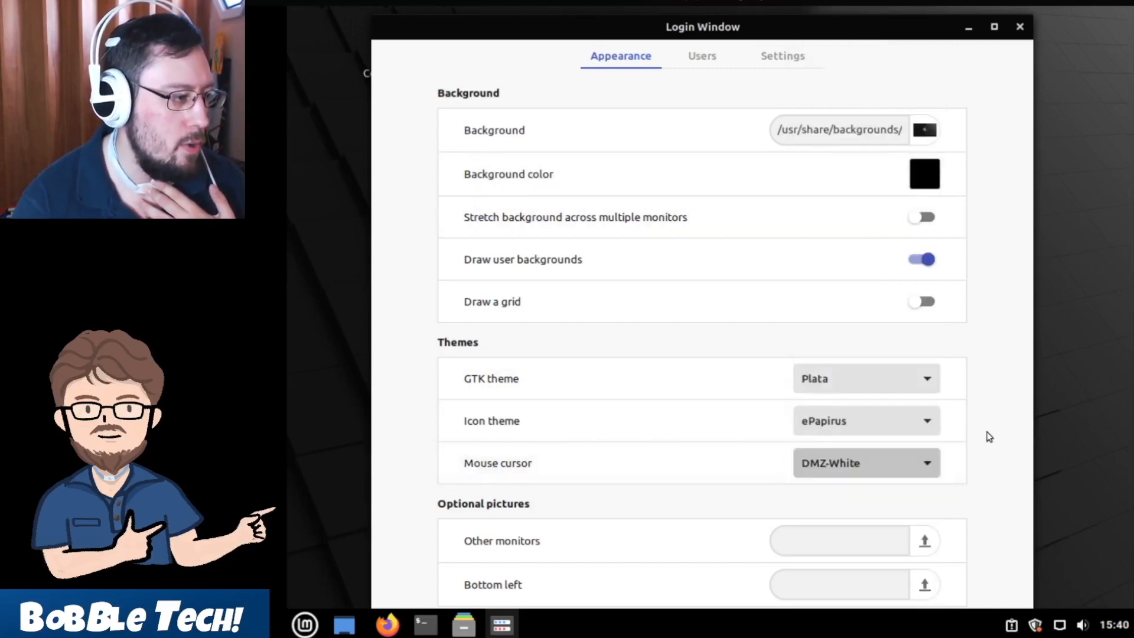
click(1020, 27)
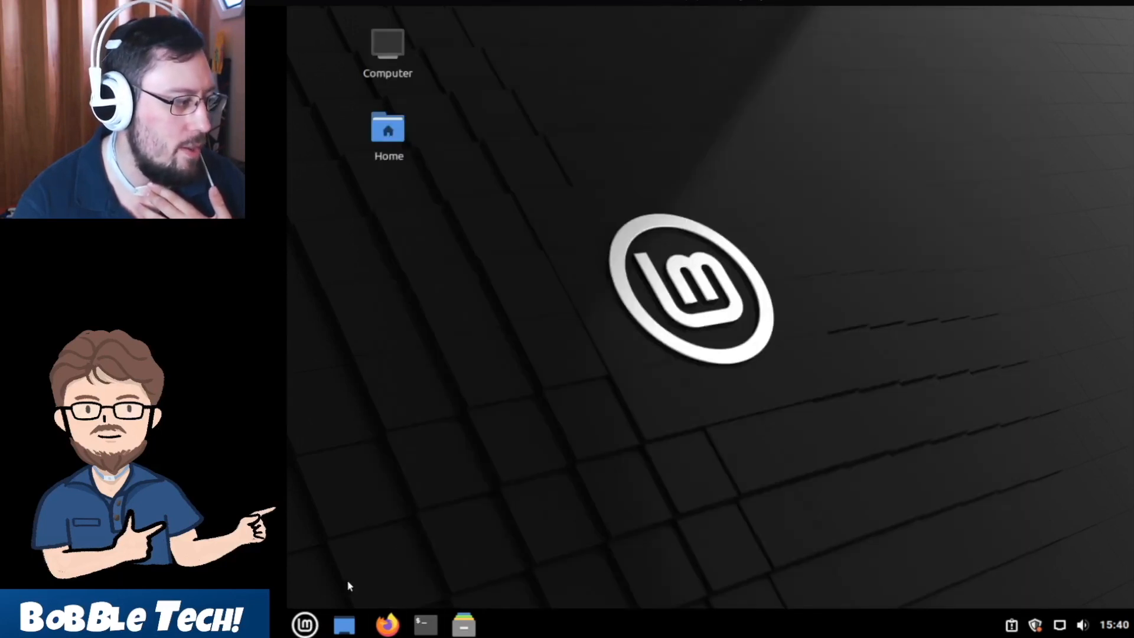
Step: Open the Themes page of System Settings, set the mouse pointer theme to deepin and close the settings
click(291, 626)
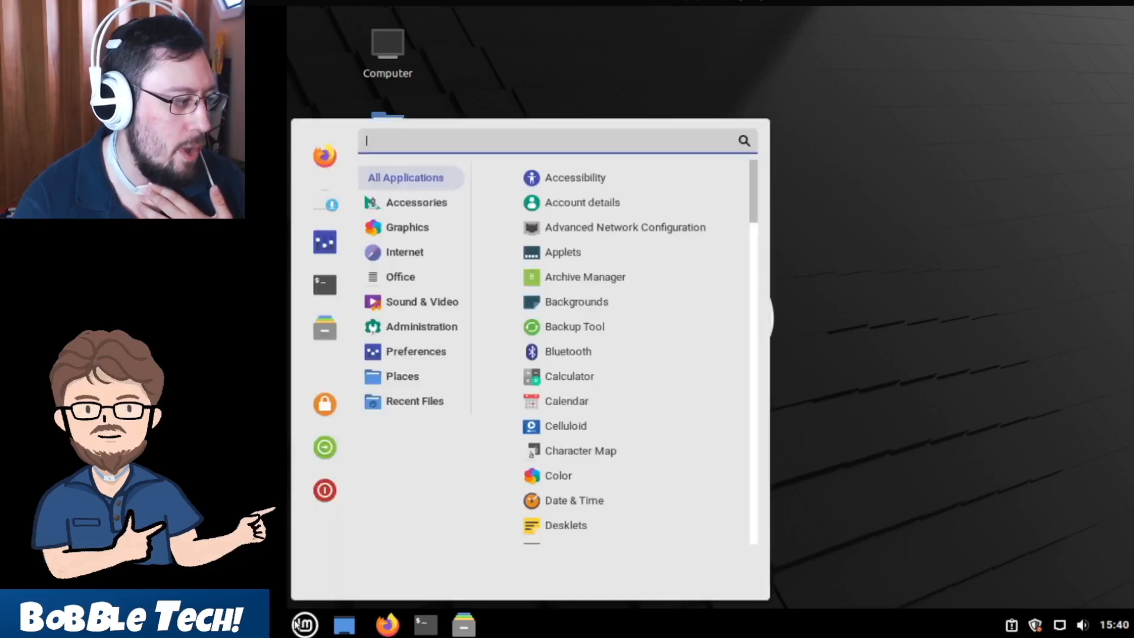
click(331, 249)
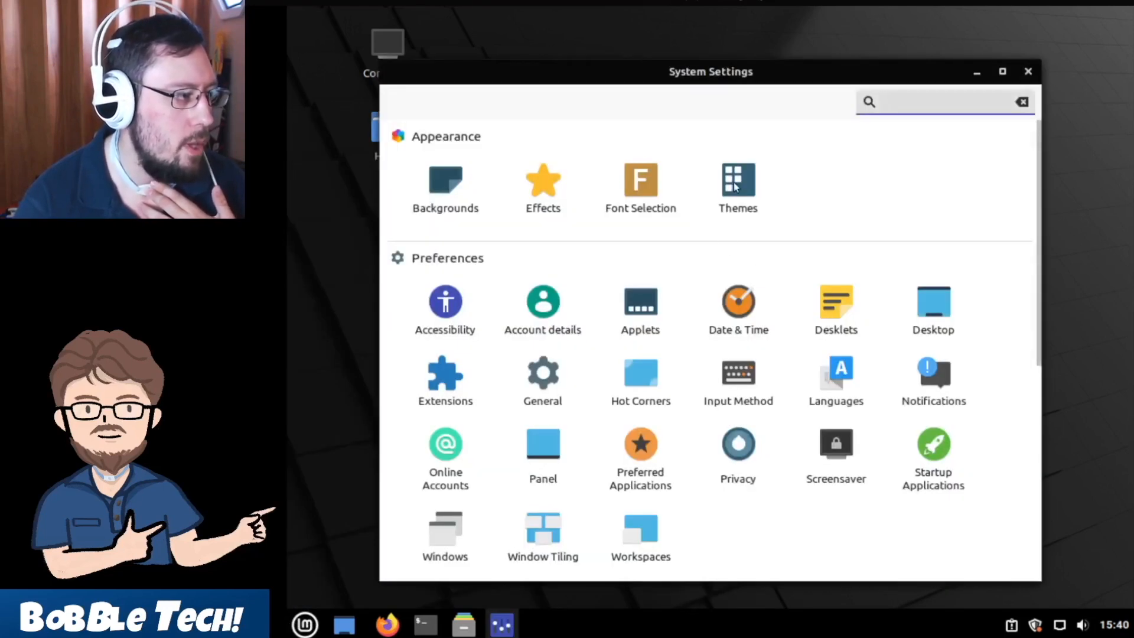
click(735, 186)
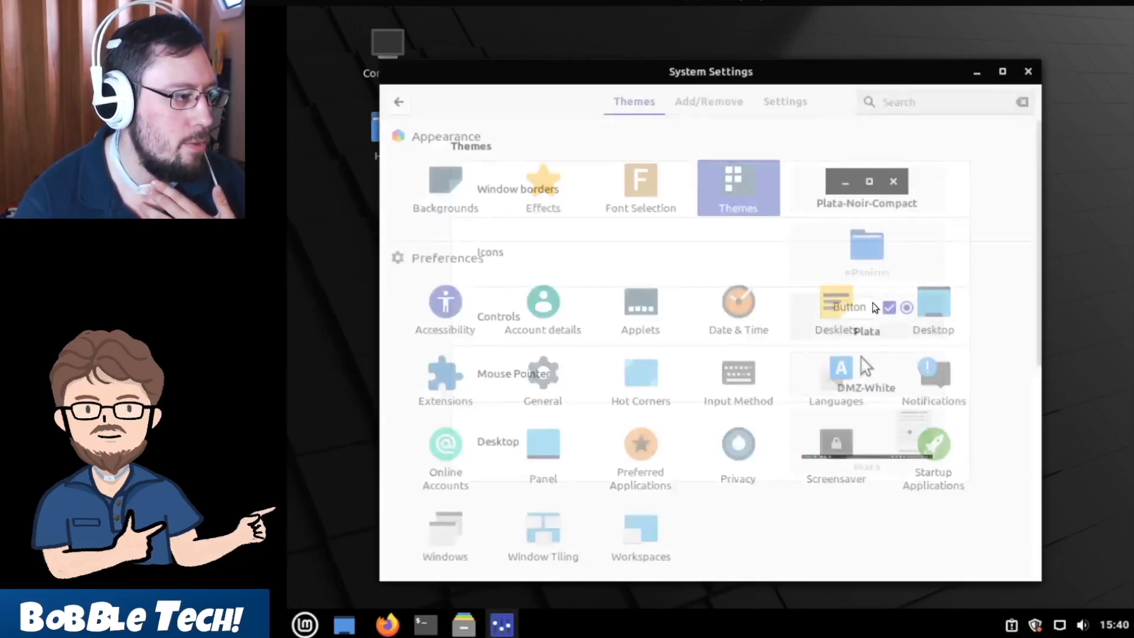
click(892, 402)
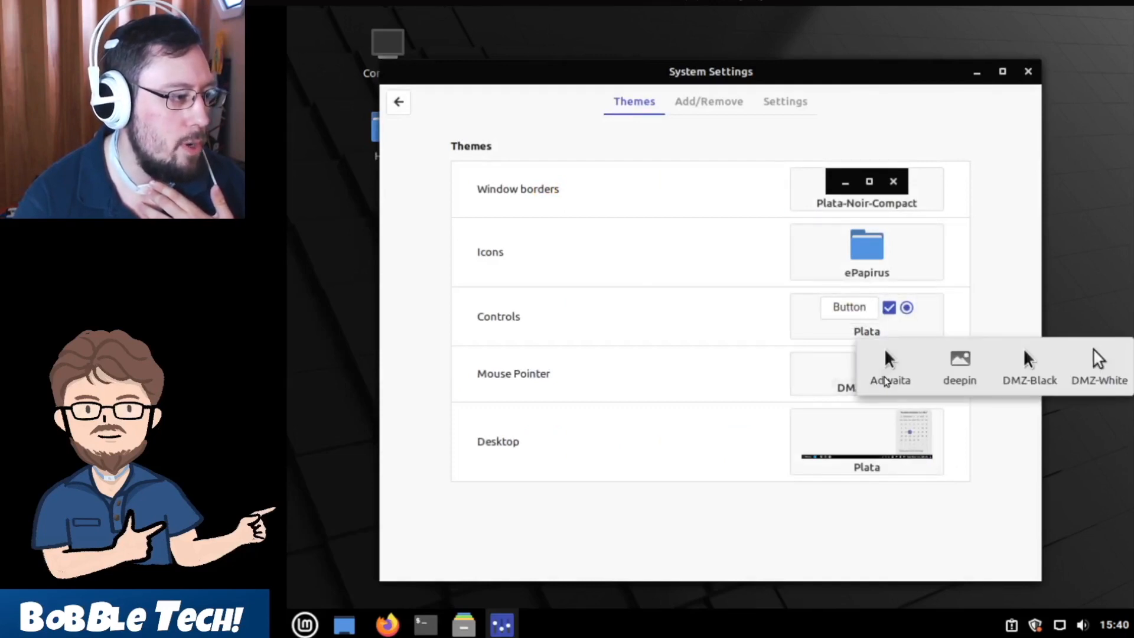
click(958, 381)
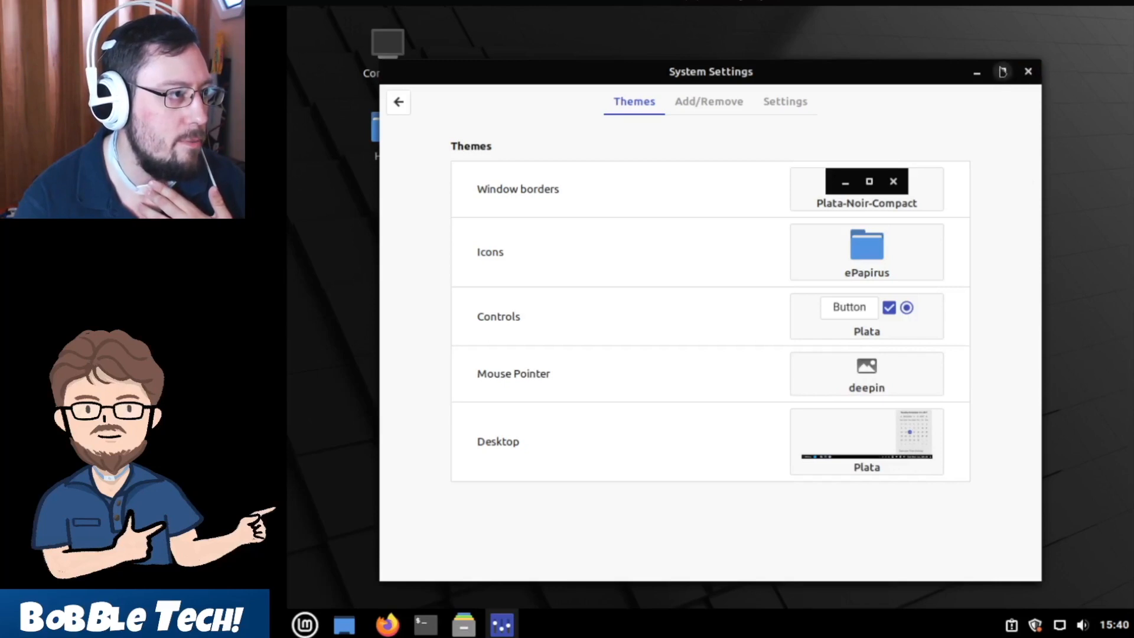
click(1027, 71)
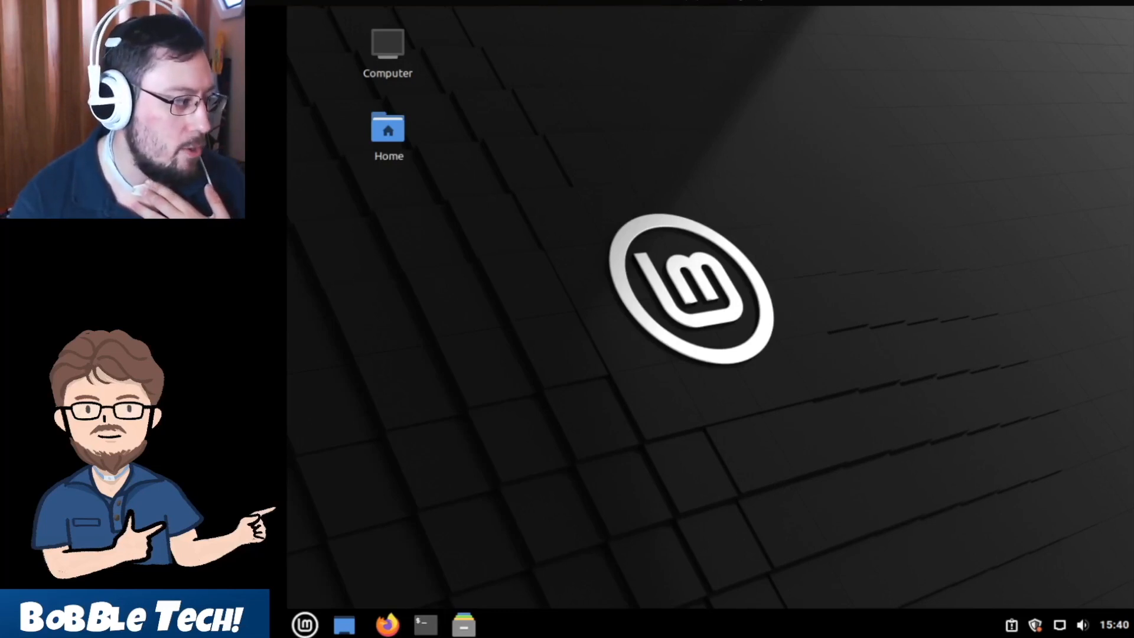
Step: Log out of the session and examine the themed login screen, including its power options
click(307, 623)
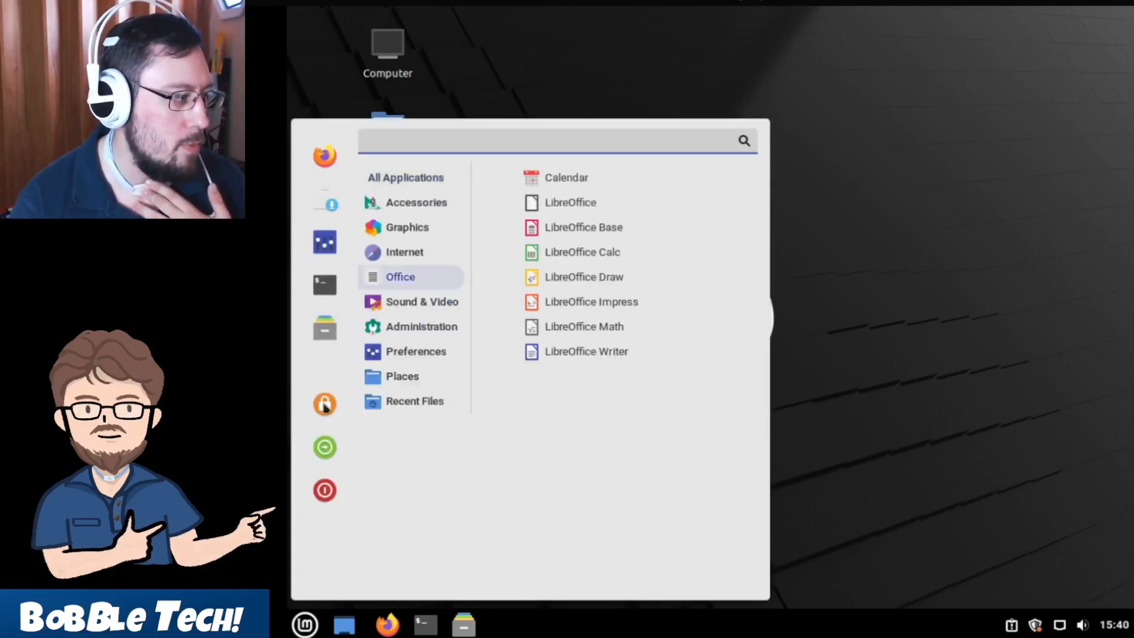
click(323, 455)
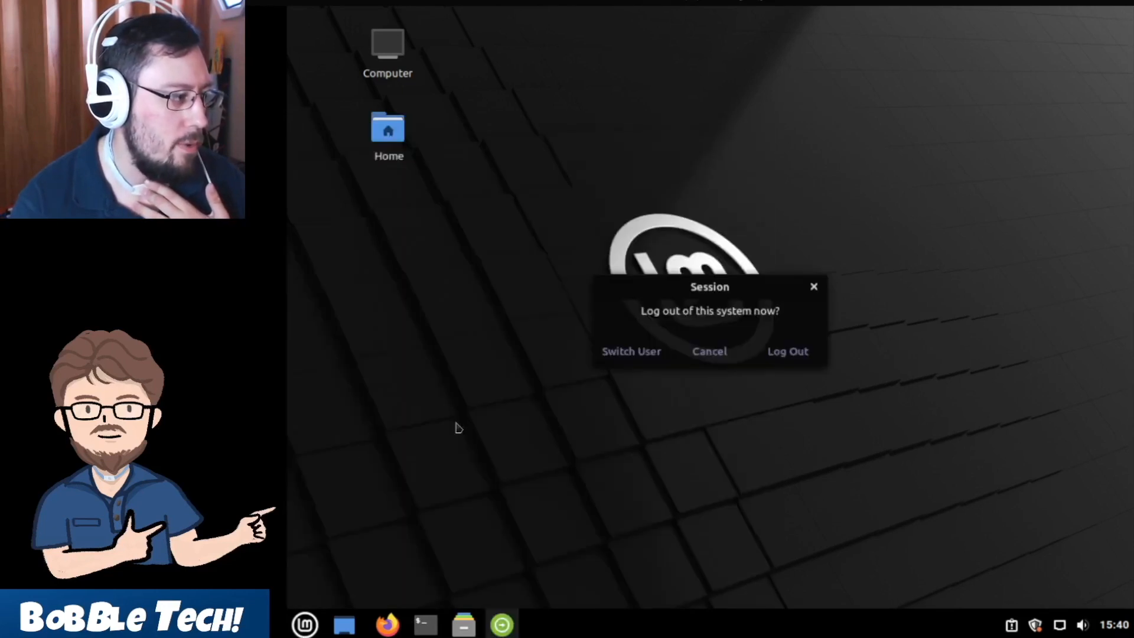
click(768, 353)
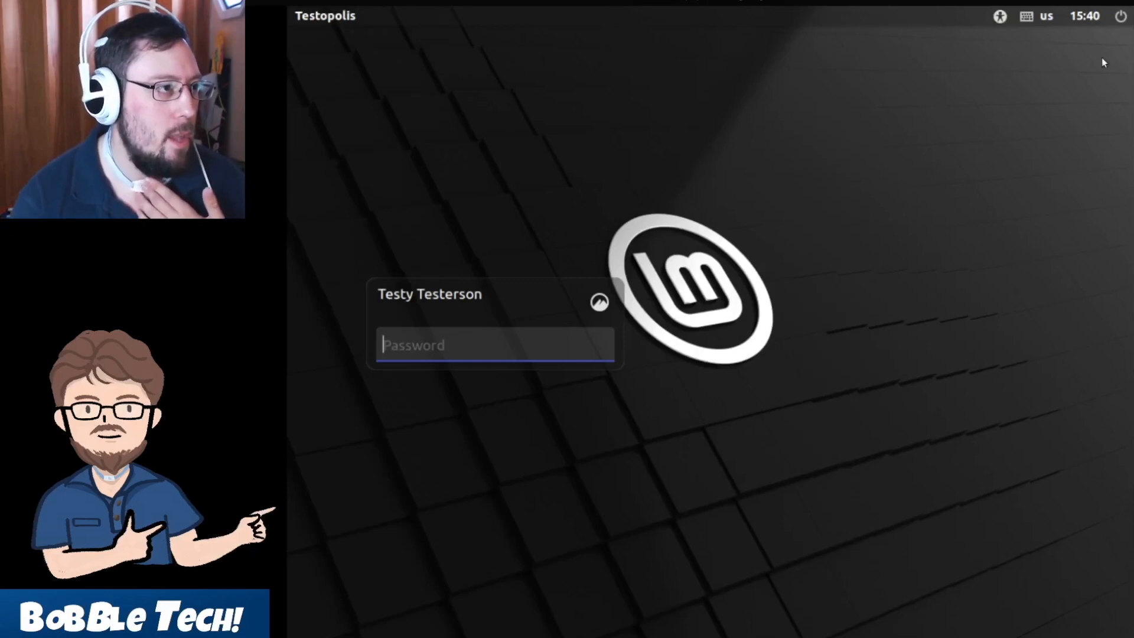
click(1118, 20)
click(506, 286)
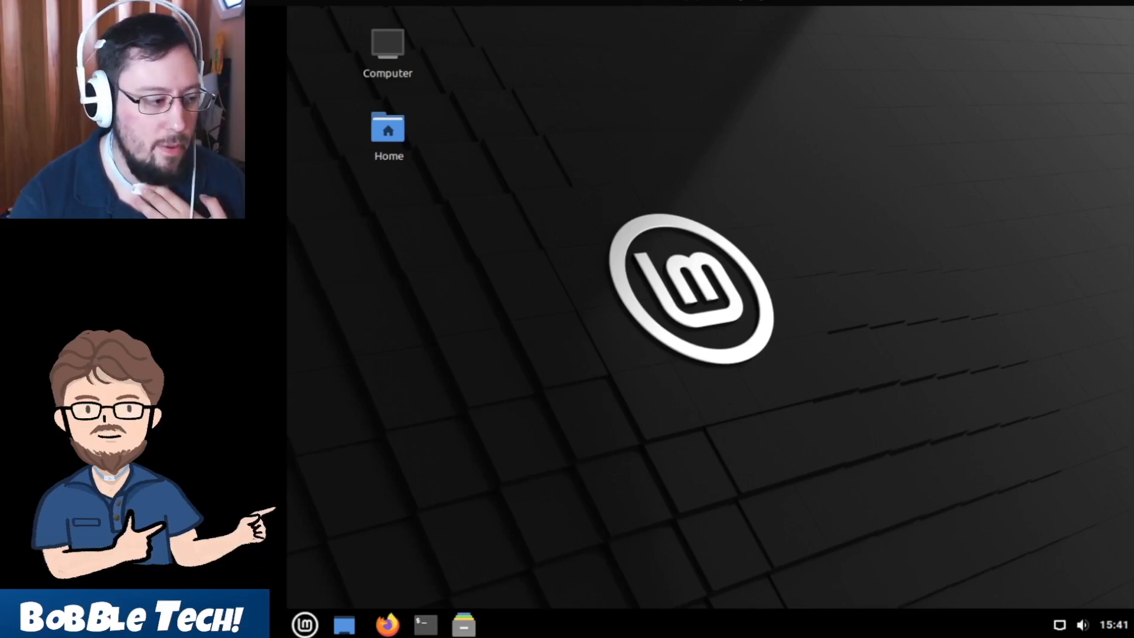
Step: View the panel clock's calendar, open the calendar applet's configuration and enable the custom date format
click(1126, 626)
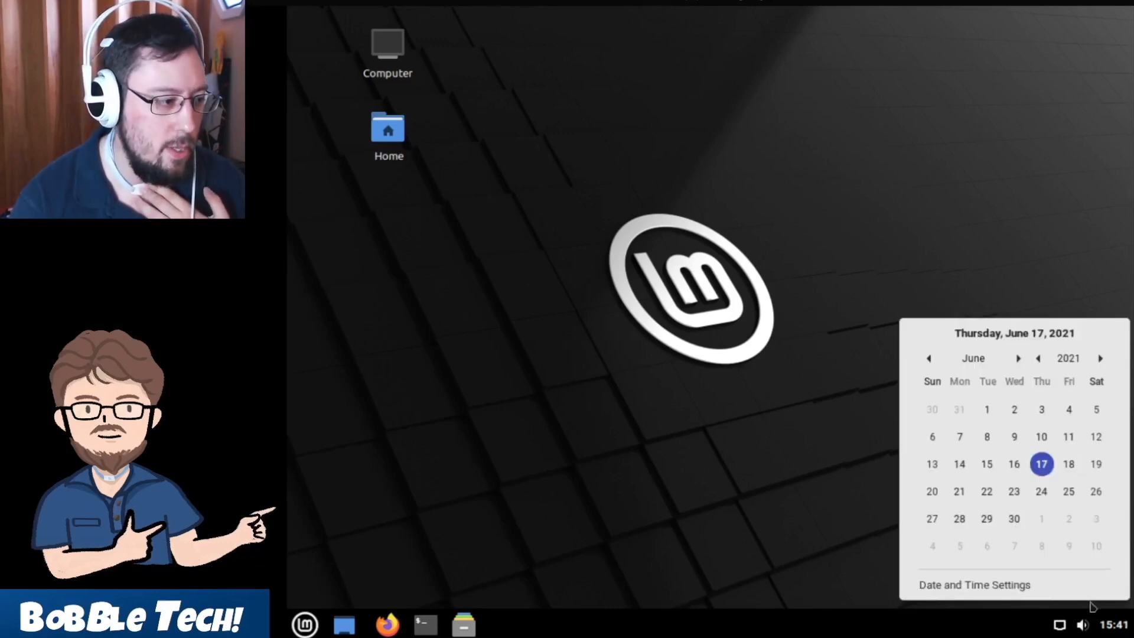
right_click(1121, 623)
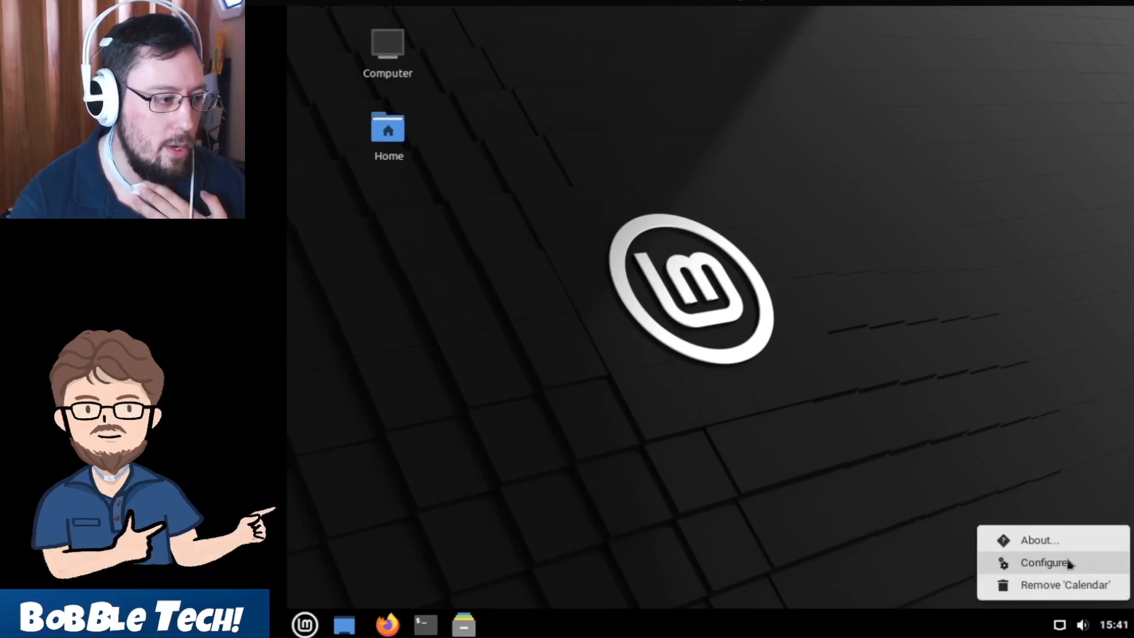
click(1046, 563)
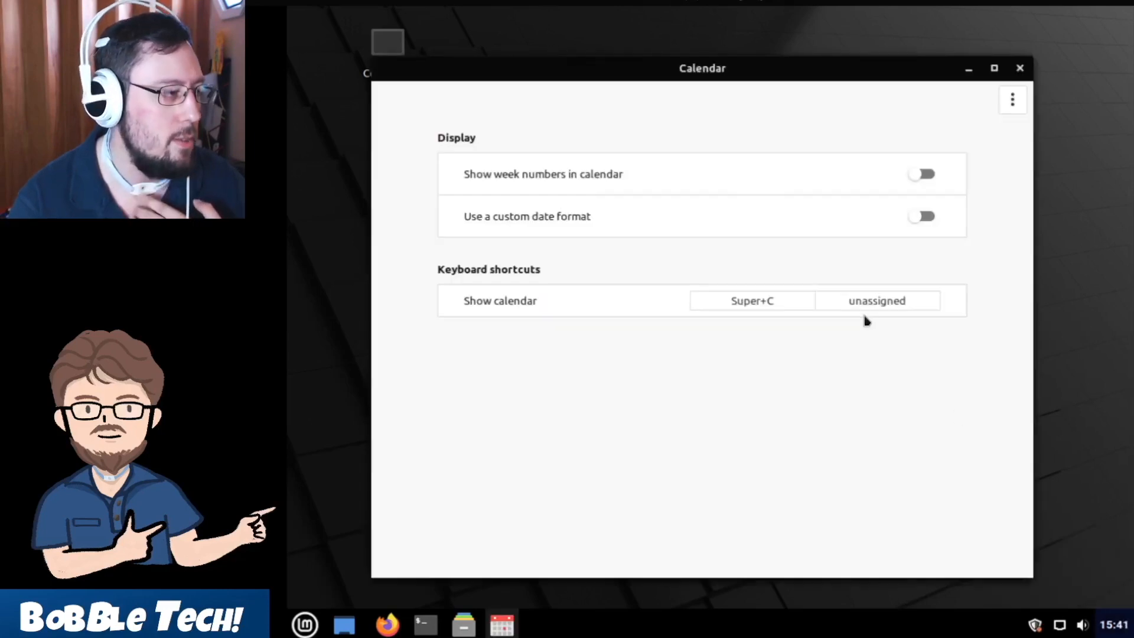
click(925, 218)
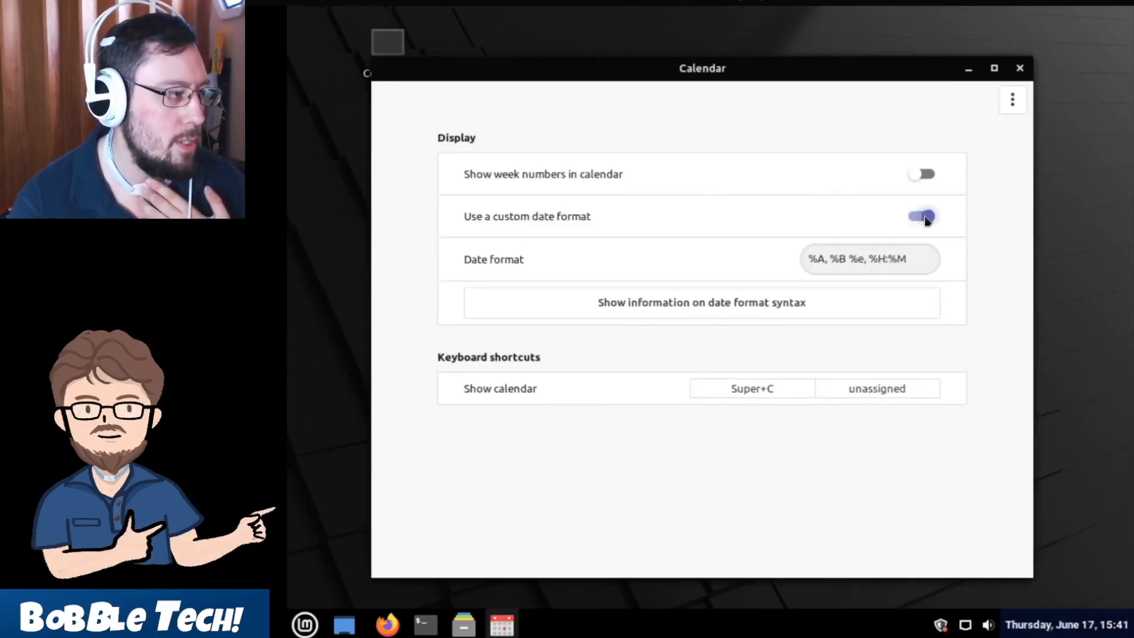
Step: Replace the calendar applet's date format with "%a, %b %d | %l:%M %p"
triple_click(865, 259)
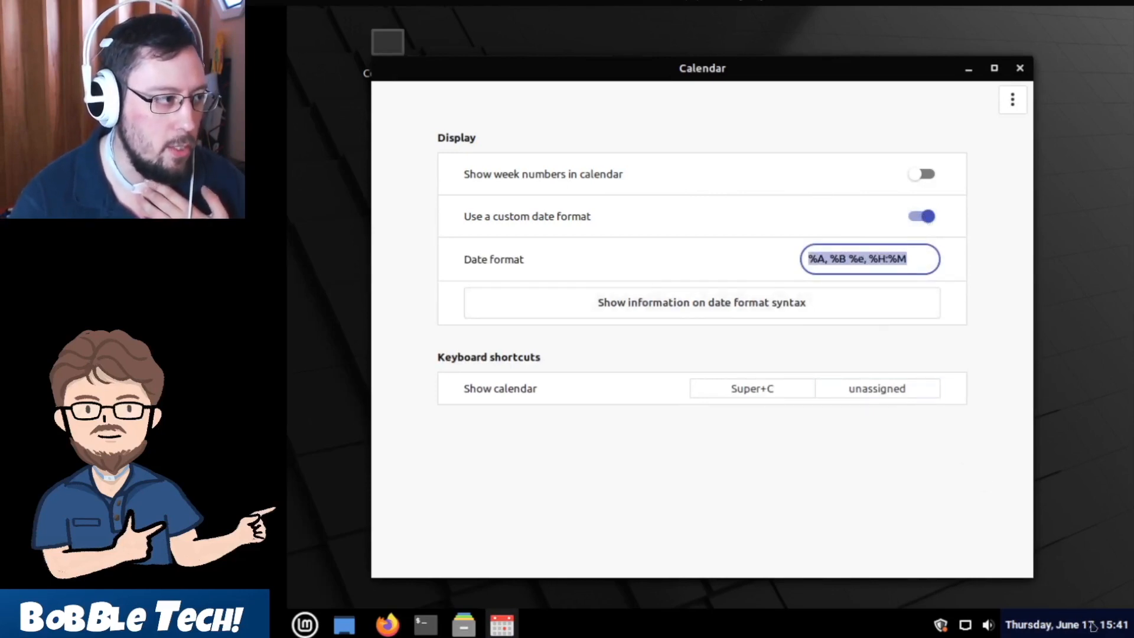
mouse_move(1092, 624)
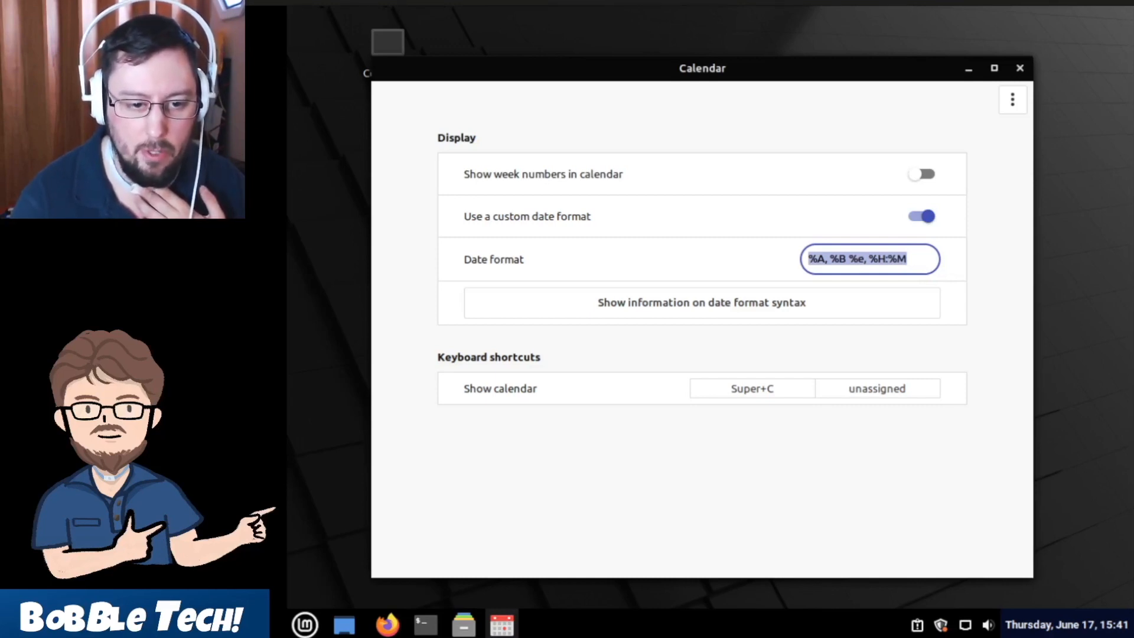
right_click(910, 268)
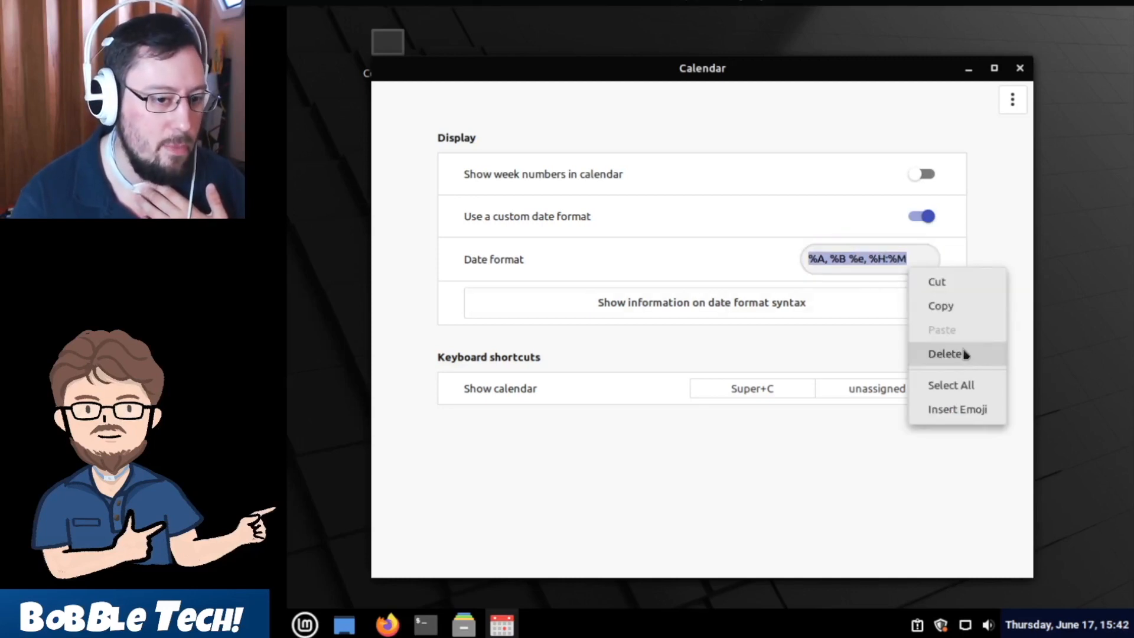
click(965, 354)
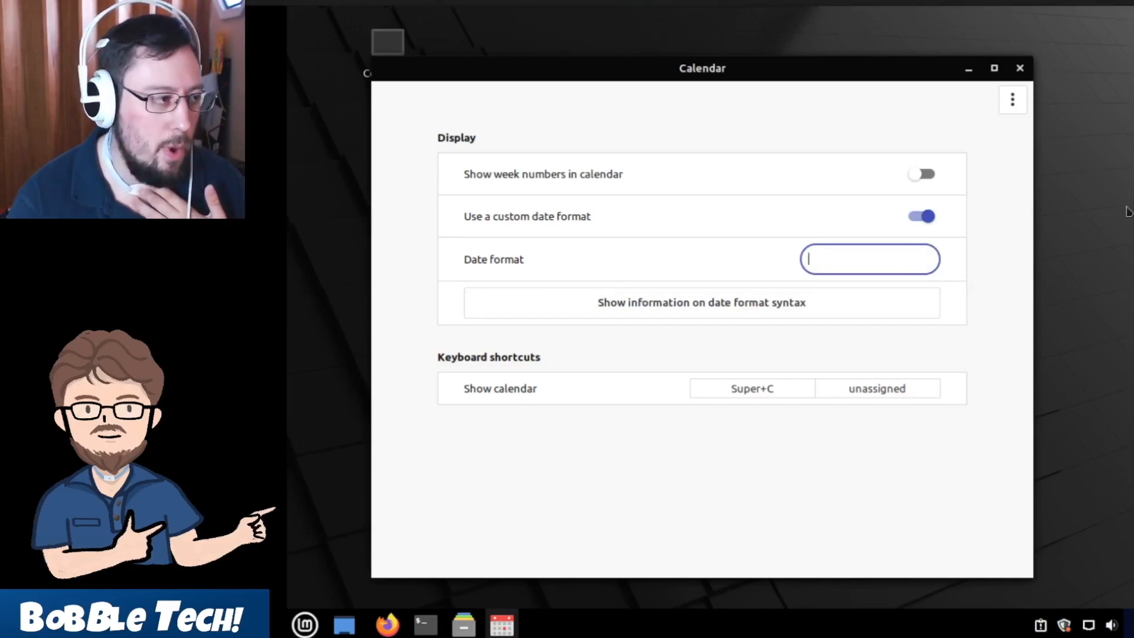
right_click(871, 264)
click(844, 279)
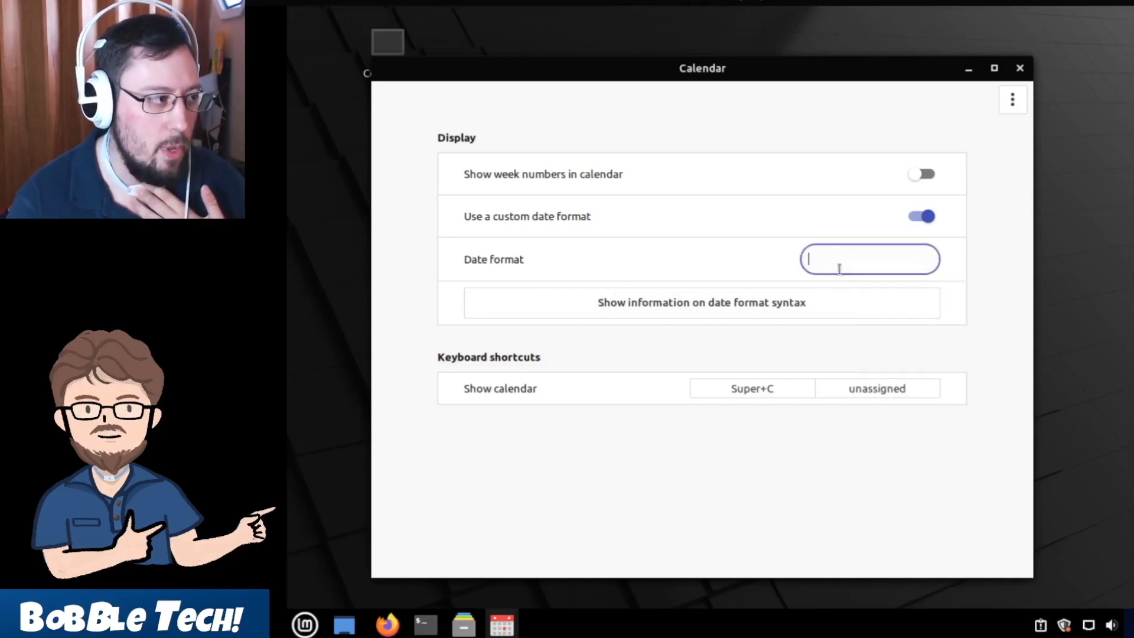
text(%a, %b %d | %l:%M %p)
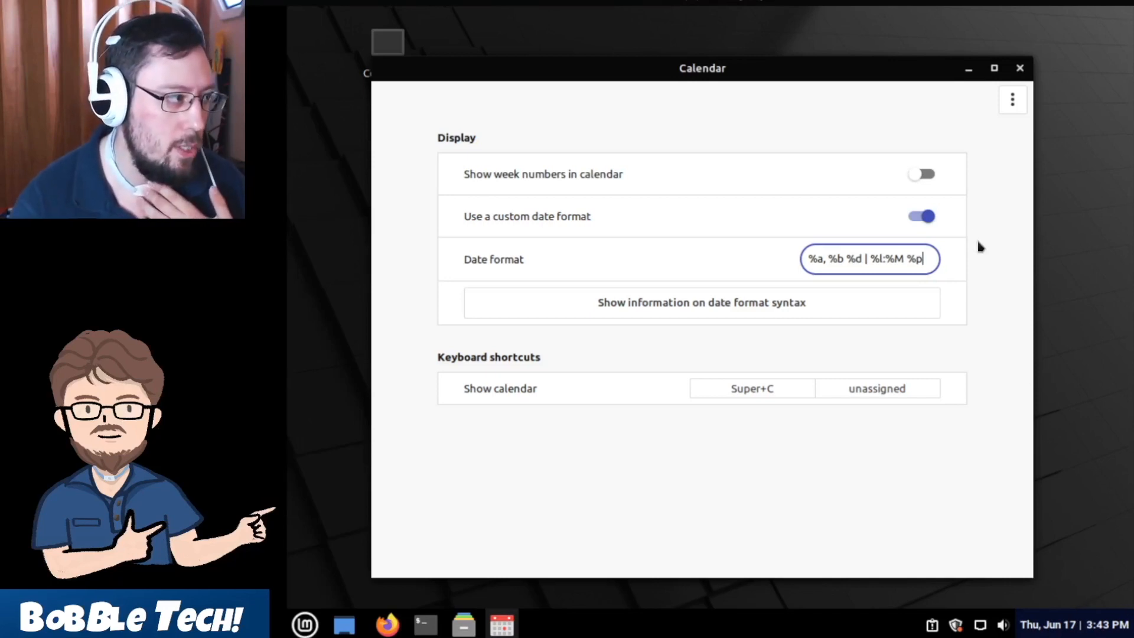
Step: Open the information on date format syntax and review the website's preset formats and build-your-own elements
click(672, 307)
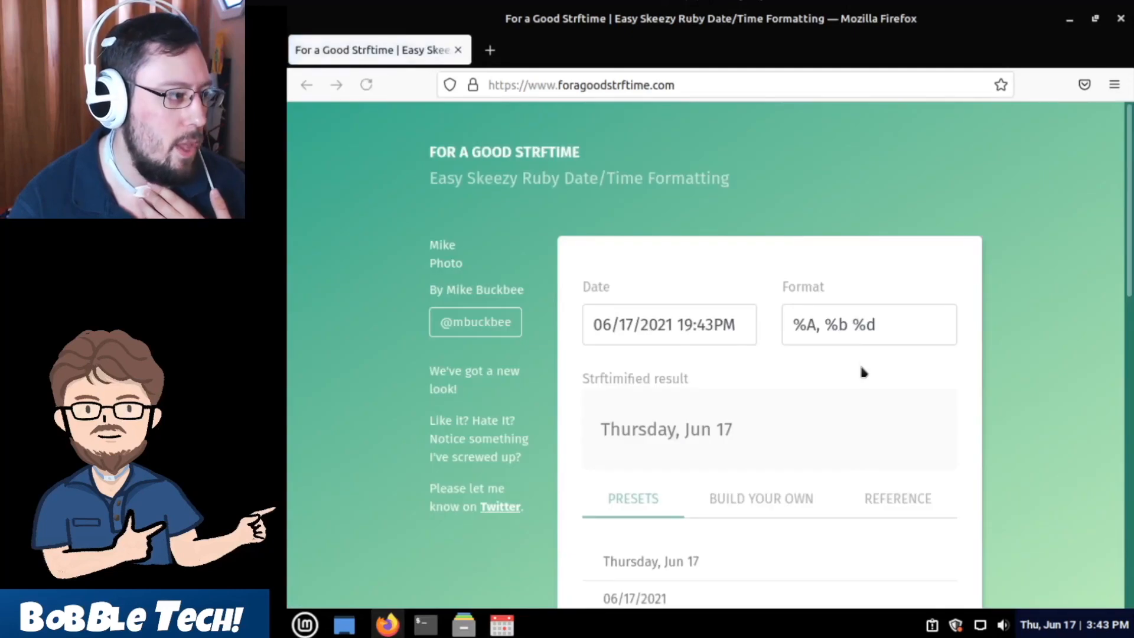
scroll(686, 410, down, 5)
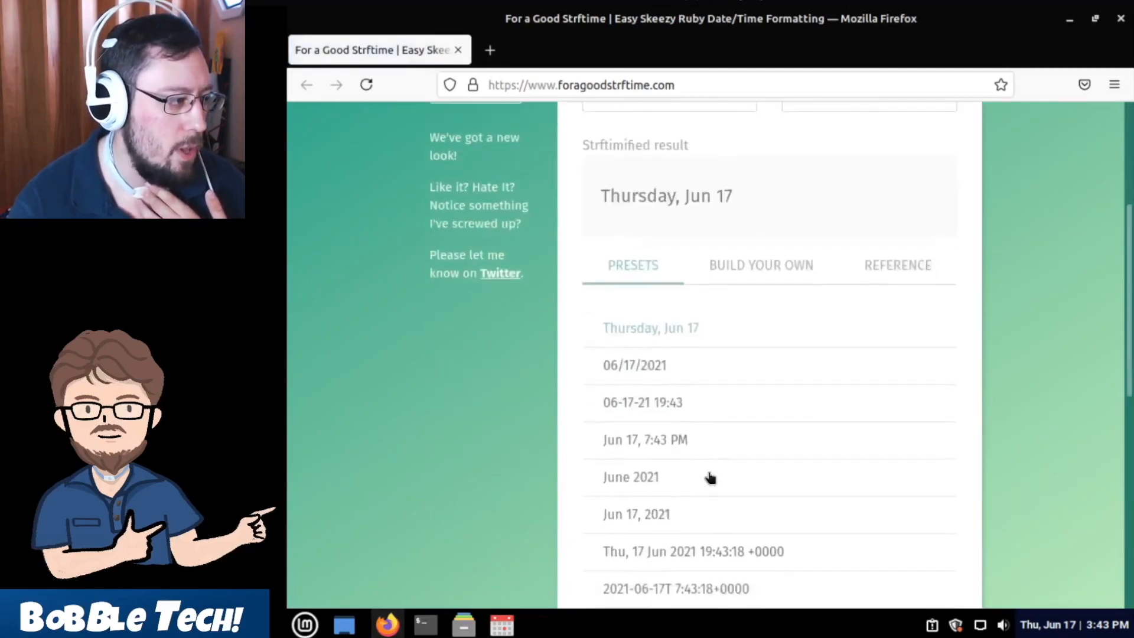
scroll(709, 547, down, 4)
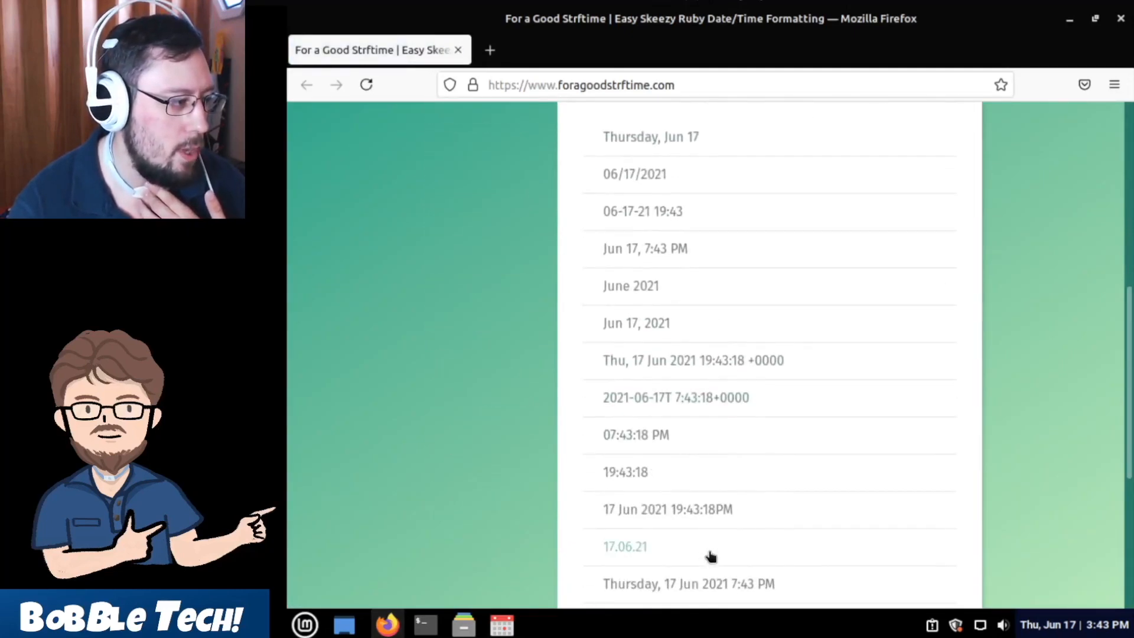
scroll(709, 555, up, 9)
click(814, 500)
scroll(865, 381, down, 6)
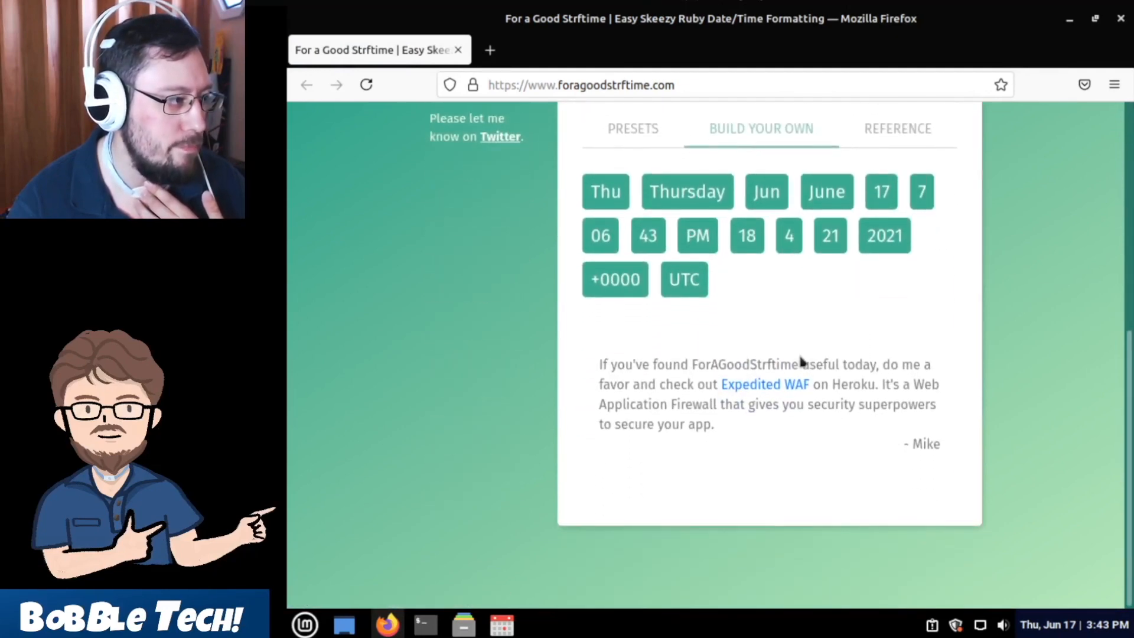
Step: Build a sample format from the full day name and full month name, select its code and minimize the browser
scroll(799, 353, up, 5)
drag(663, 473, 641, 334)
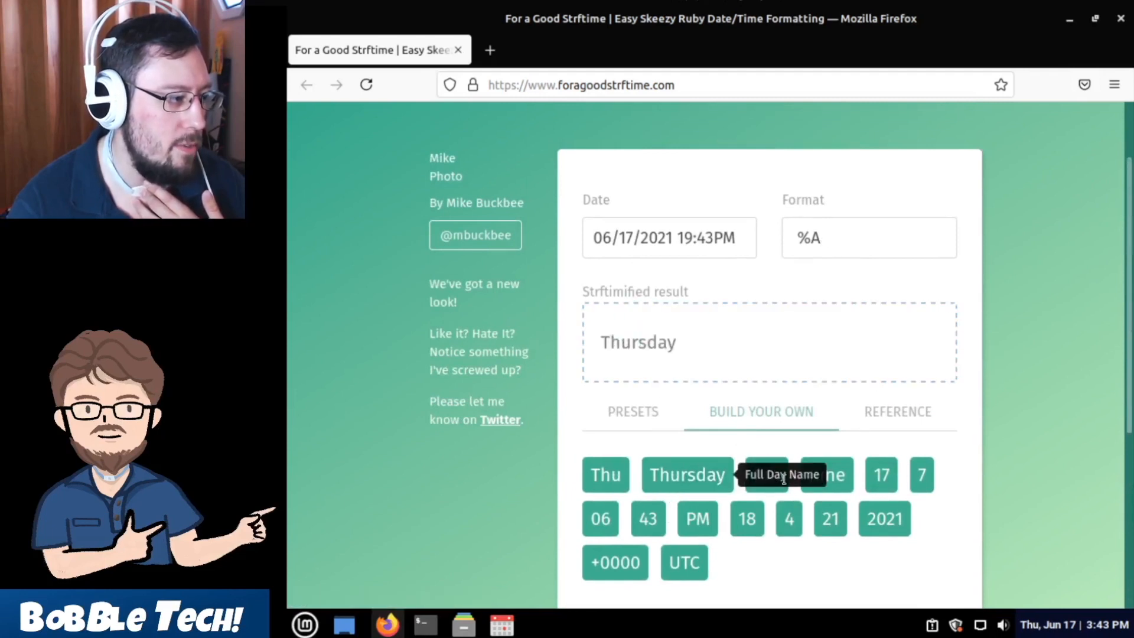
drag(826, 474, 771, 349)
triple_click(811, 237)
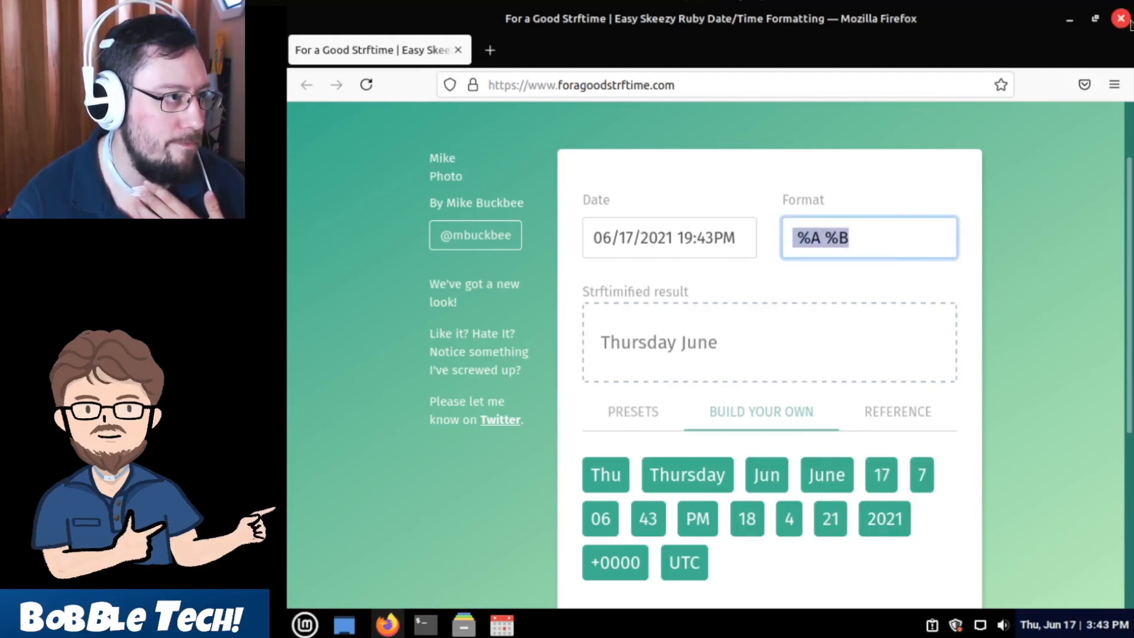
click(1070, 18)
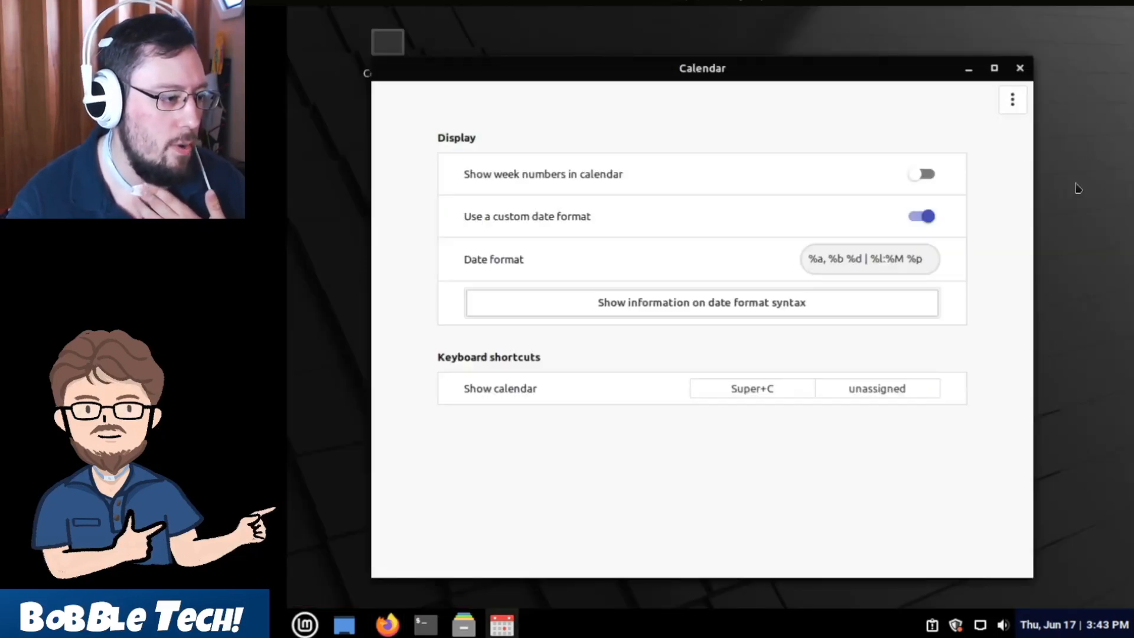
Step: Close the Calendar settings and check the calendar popup from the panel clock
click(1019, 68)
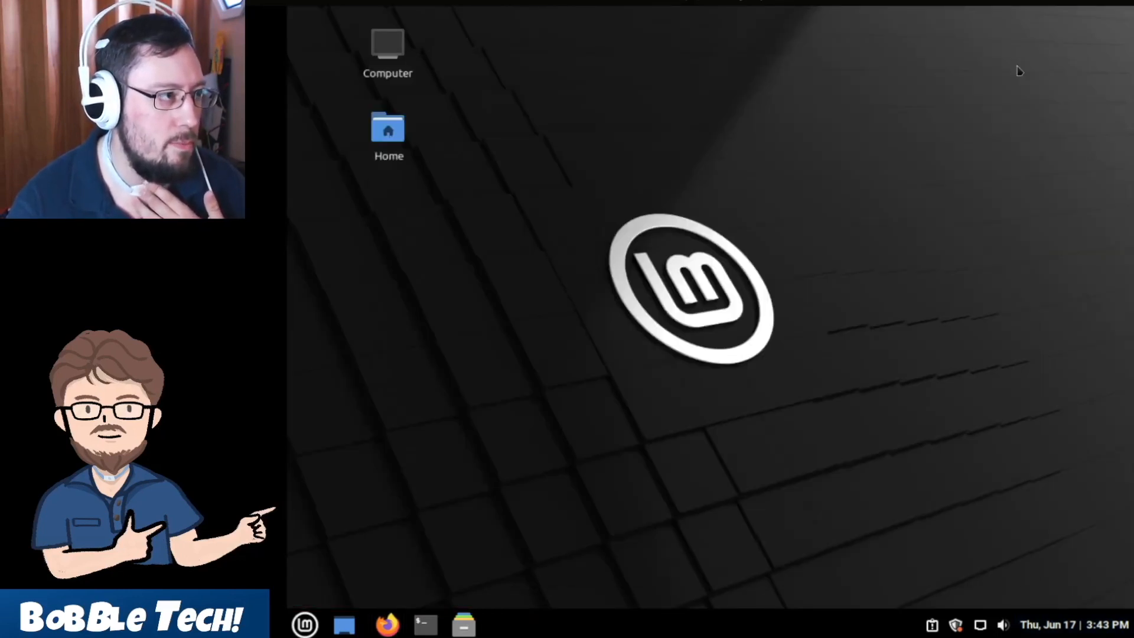
click(1108, 631)
click(794, 272)
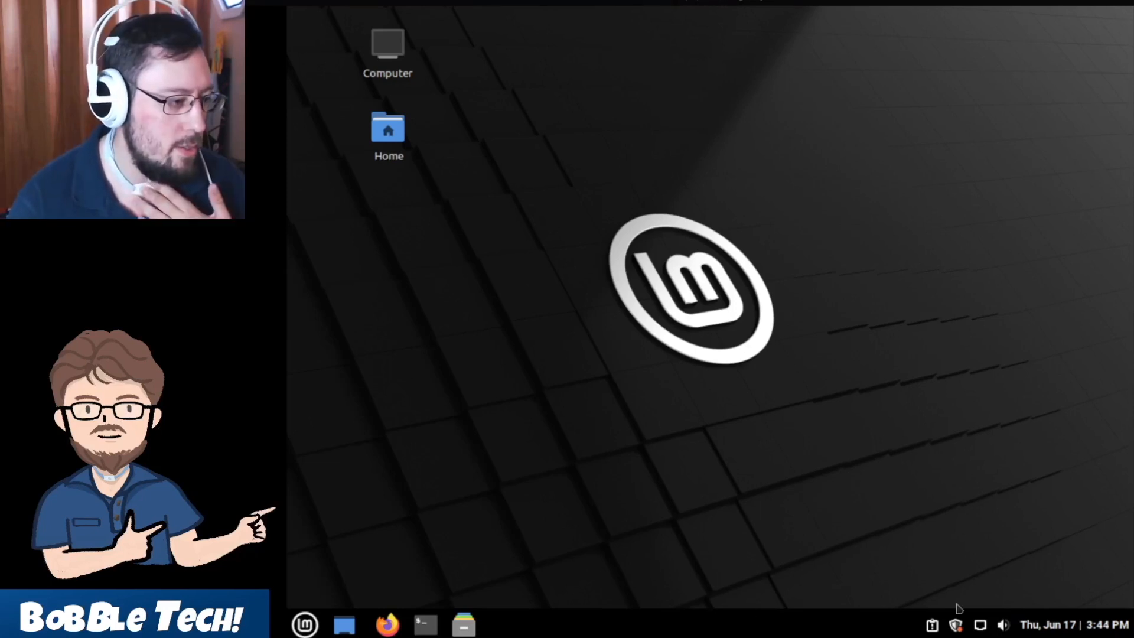
Step: Check the panel's volume popup and open the Sound Settings
click(1004, 630)
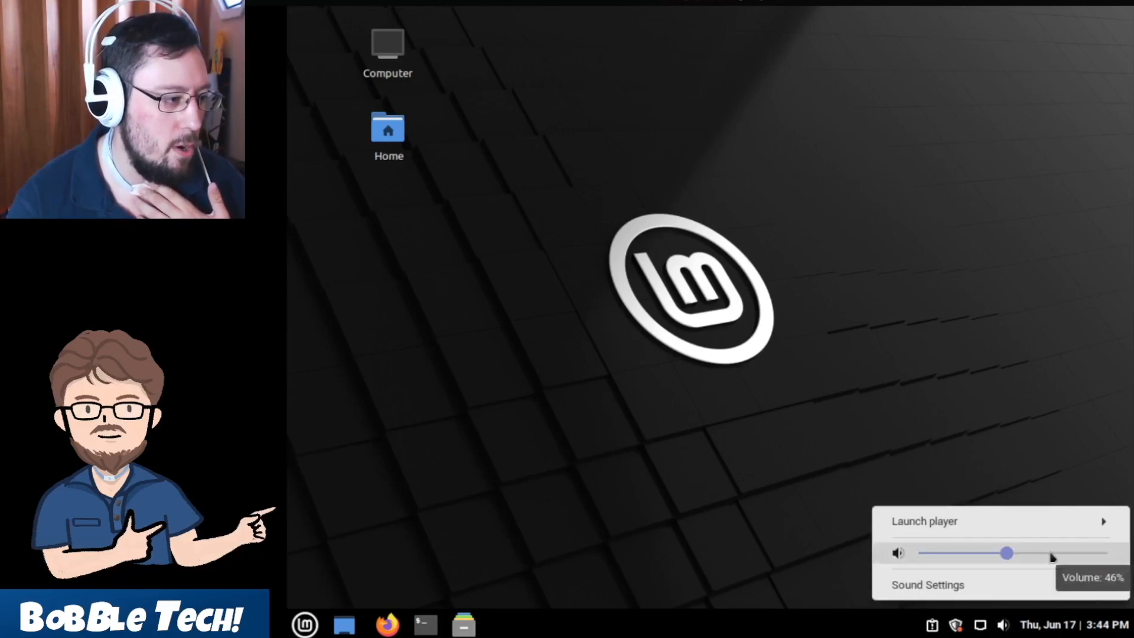
click(1024, 404)
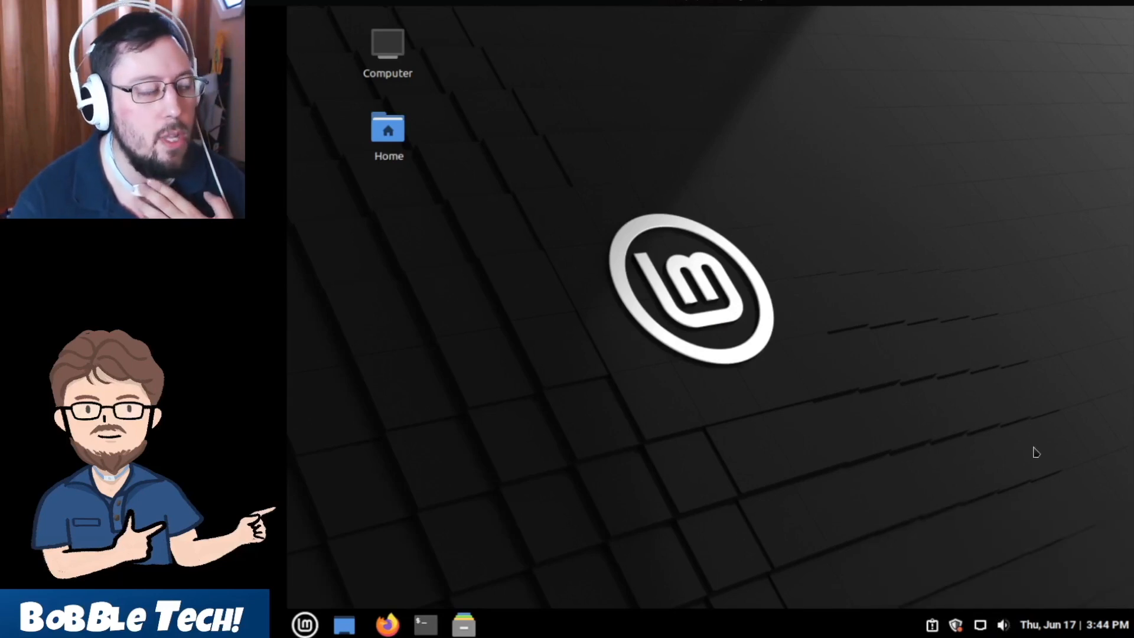
click(1003, 628)
click(989, 587)
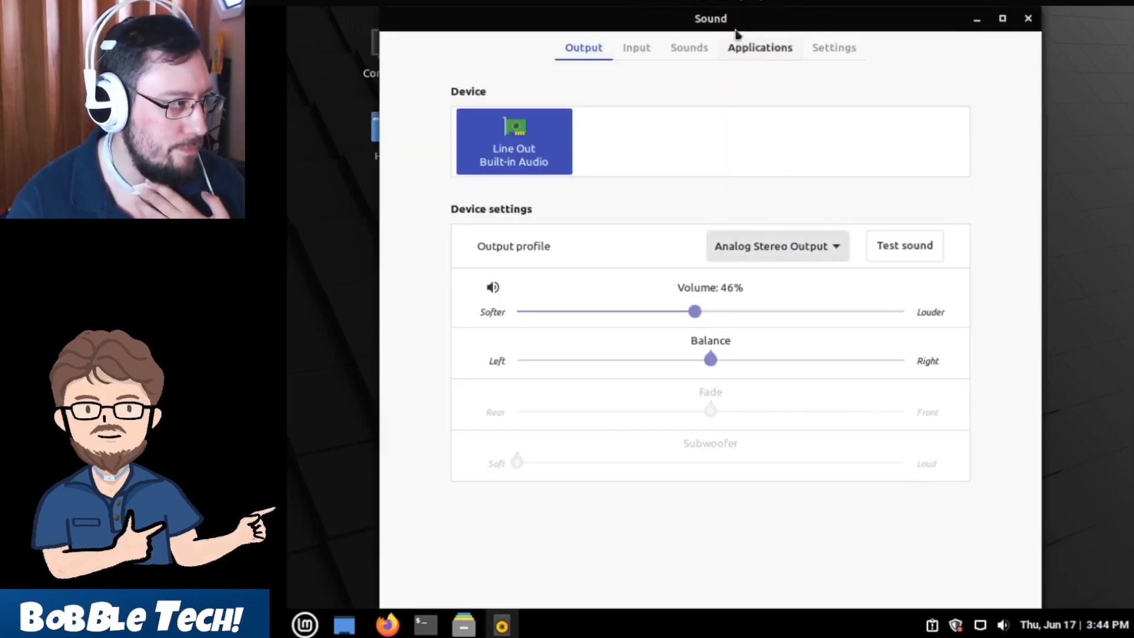
Step: Turn off the system sounds for starting Cinnamon, leaving Cinnamon and switching workspace
click(692, 48)
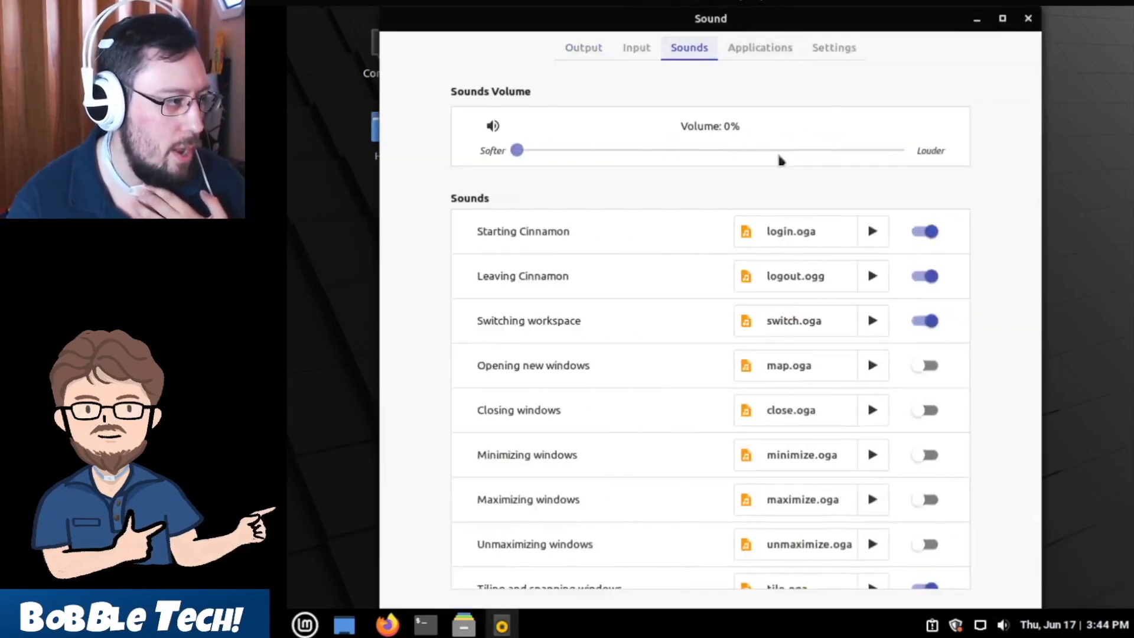
click(924, 236)
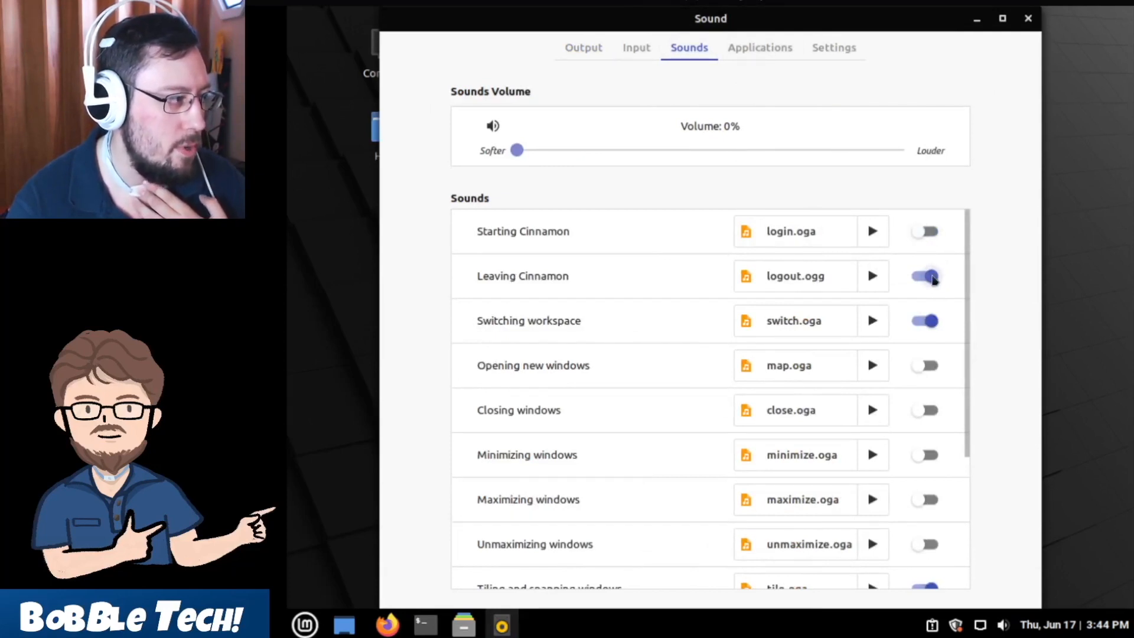
click(934, 278)
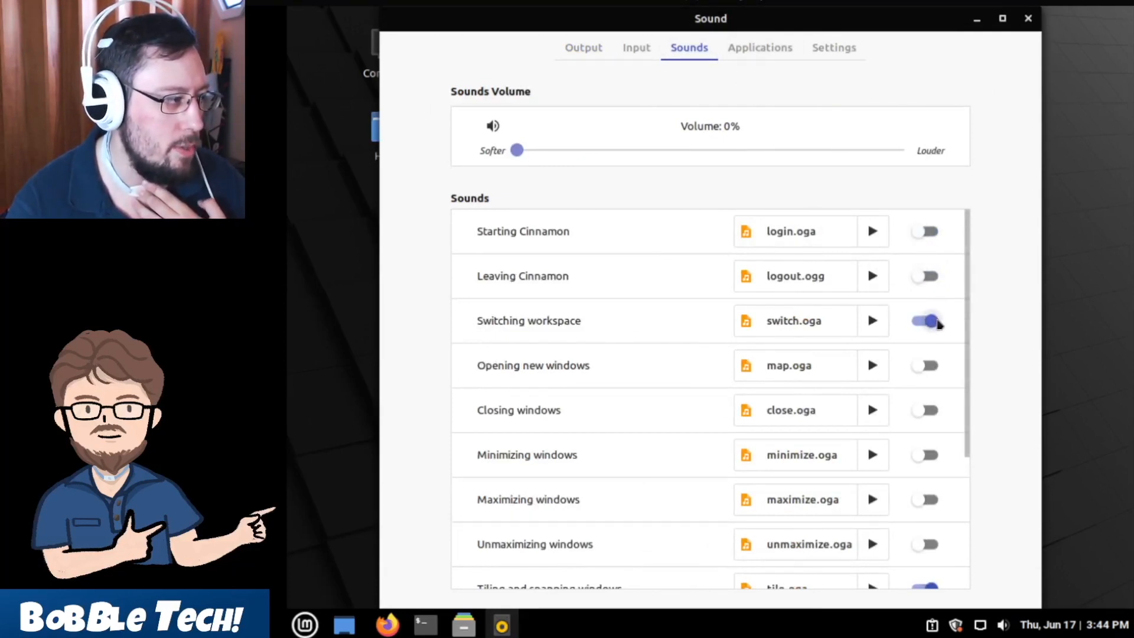
click(939, 324)
Step: Turn off the sounds for tiling and snapping windows, inserting a device, removing a device and changing the sound volume
drag(964, 316, 953, 451)
click(927, 387)
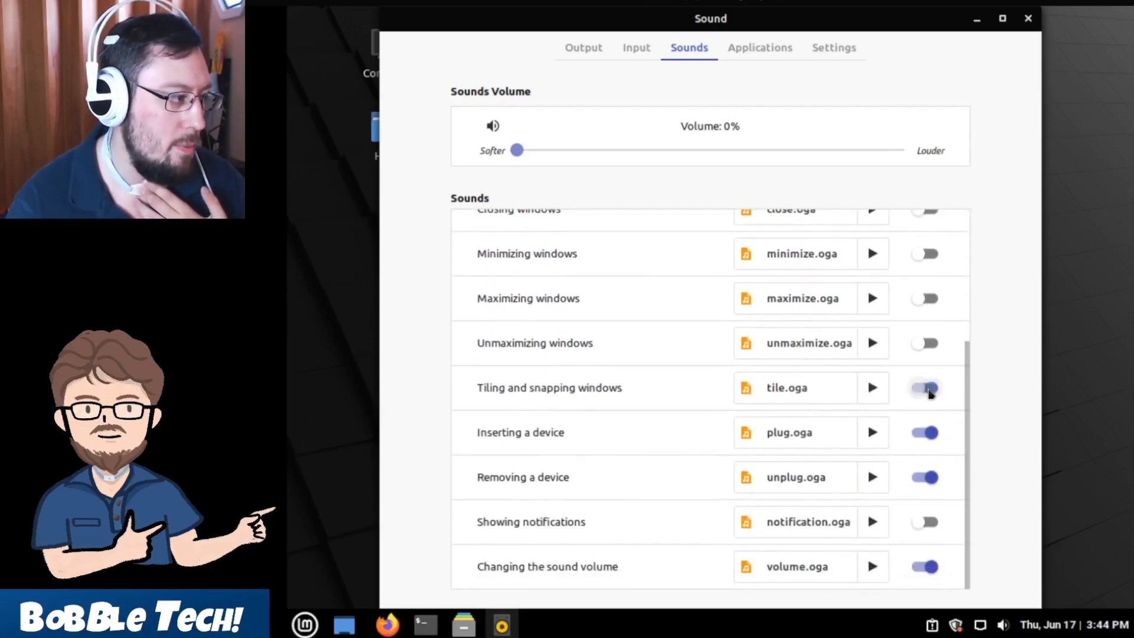
click(926, 433)
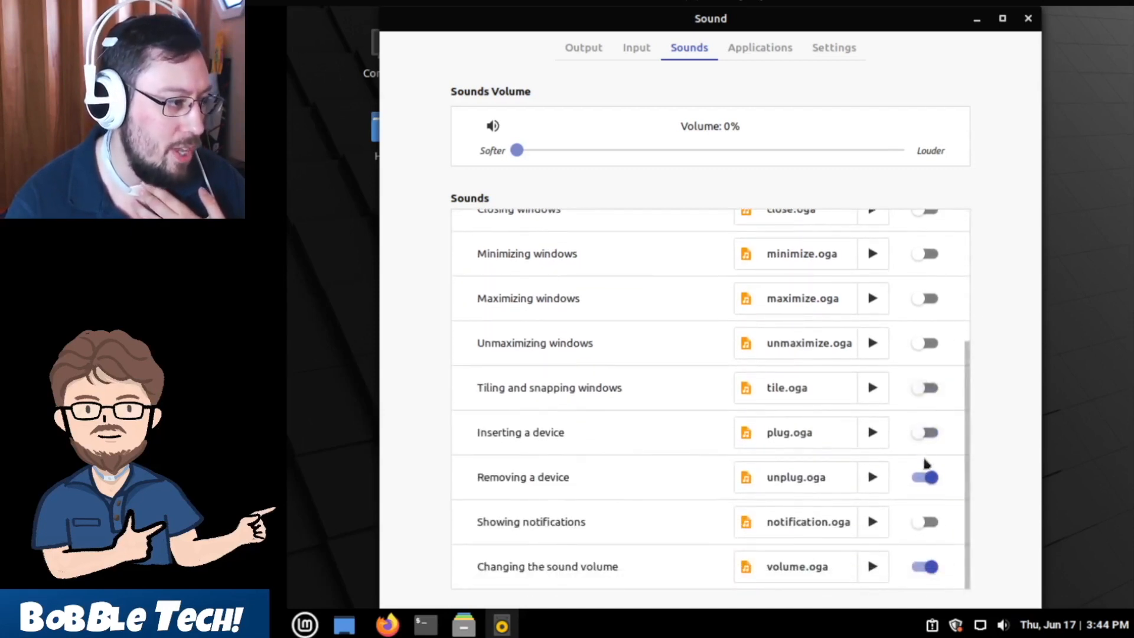
click(929, 476)
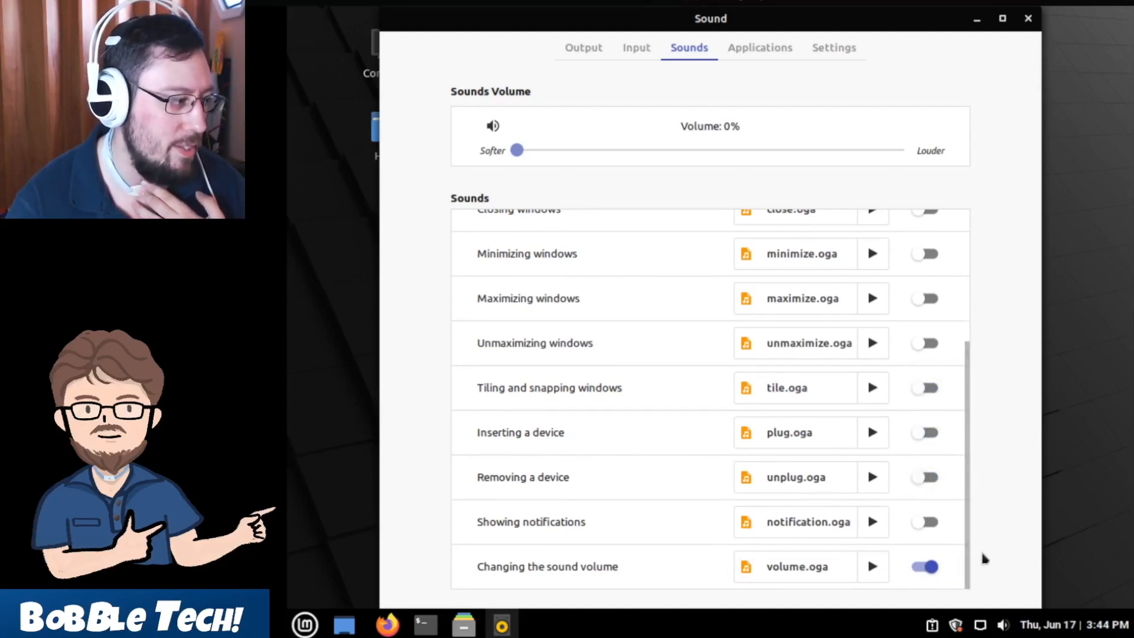
click(940, 567)
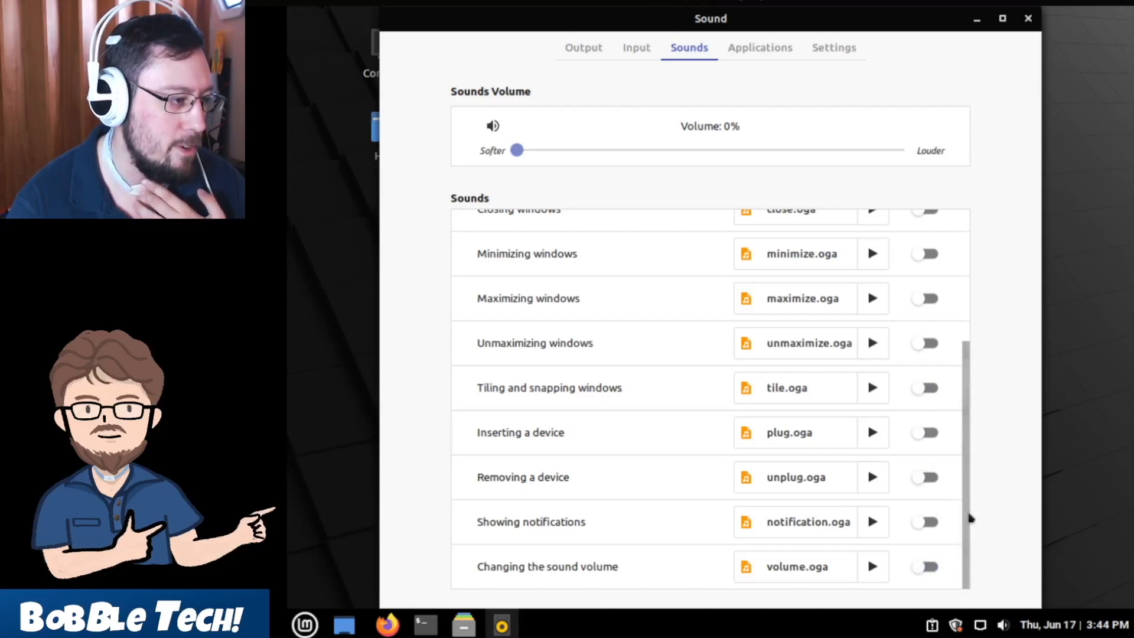
drag(967, 519, 984, 225)
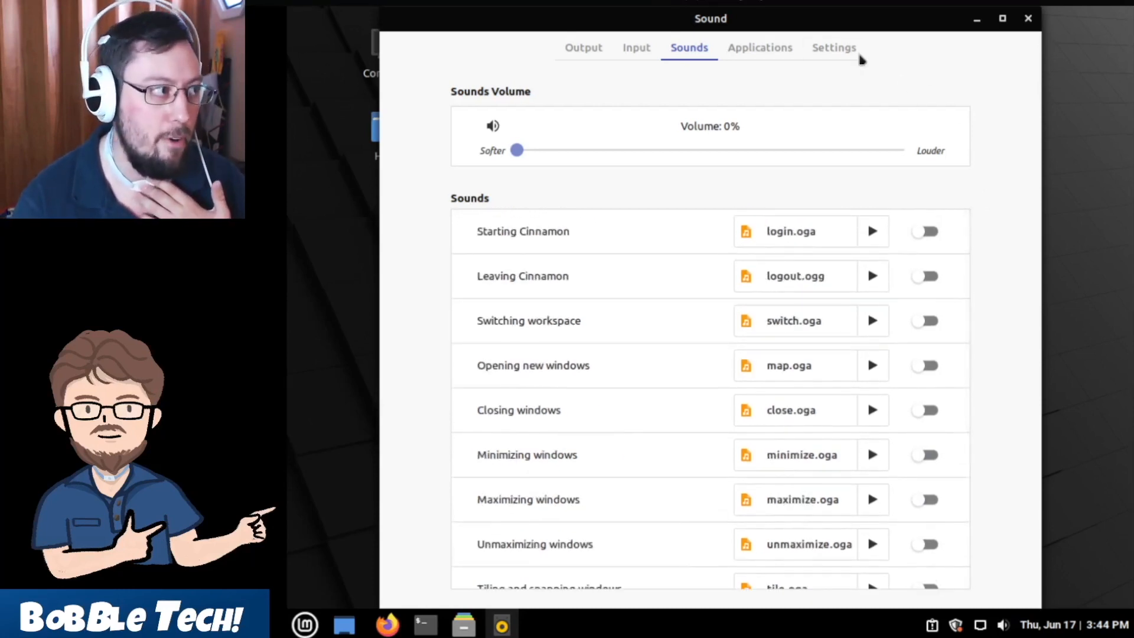
Step: Raise the maximum volume amplification to 150% and check the output volume range
click(838, 50)
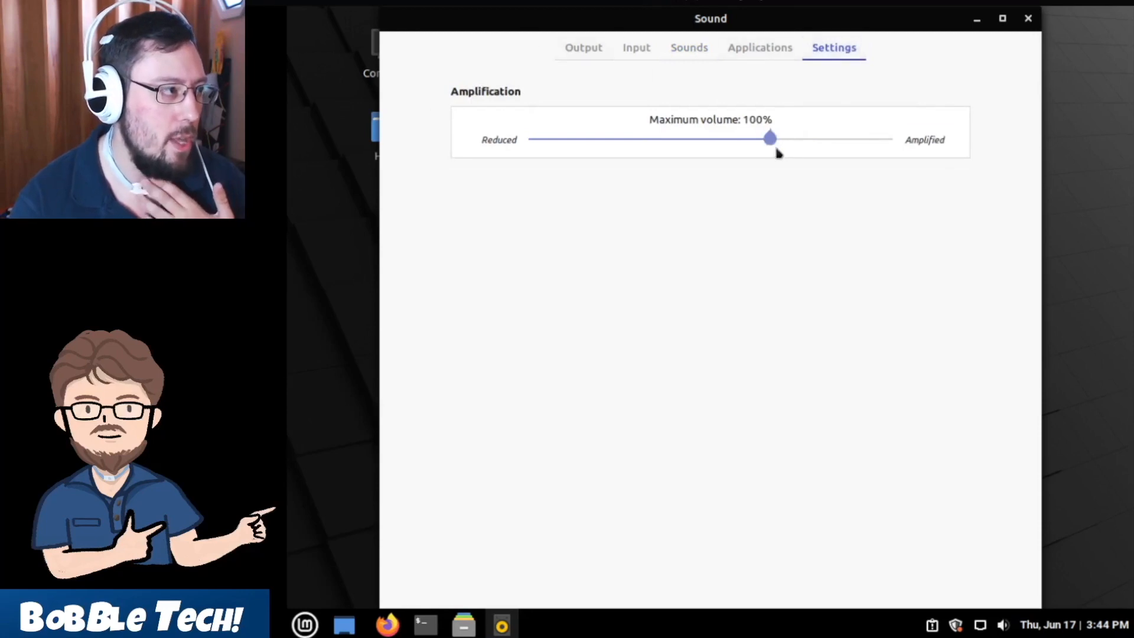
drag(773, 148, 926, 149)
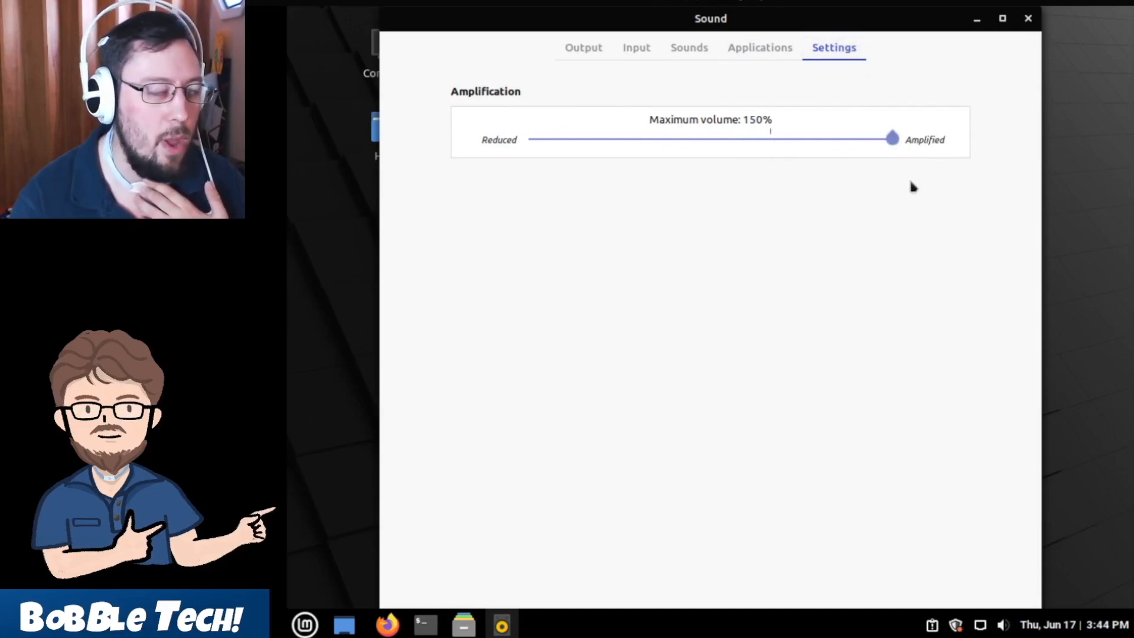
click(602, 47)
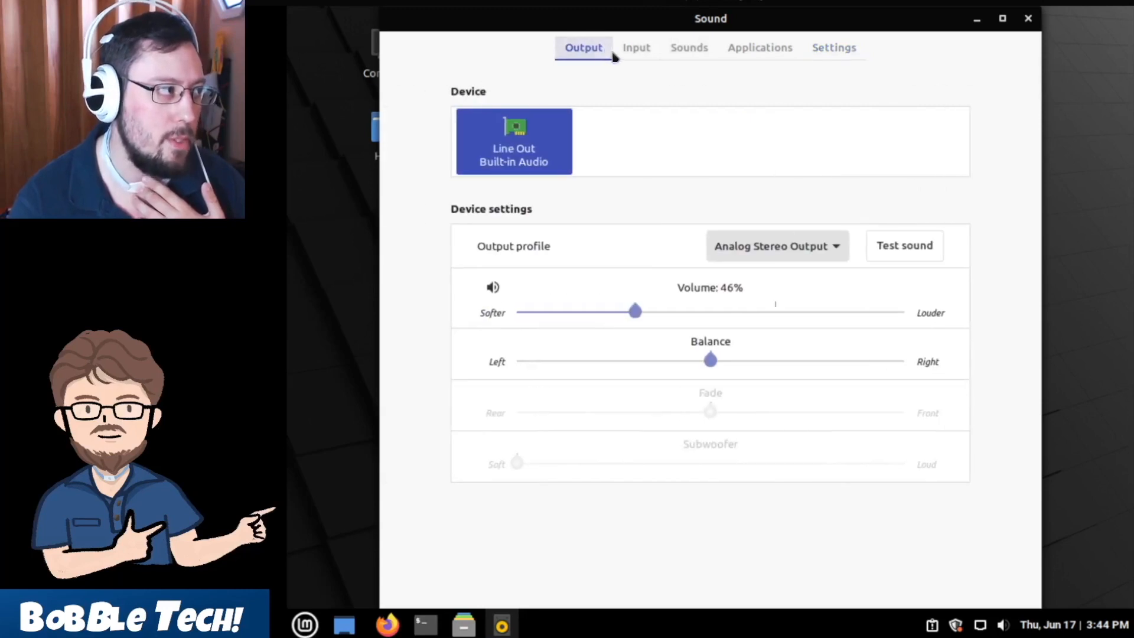
Step: Review the input and output device settings and close the Sound window
click(622, 52)
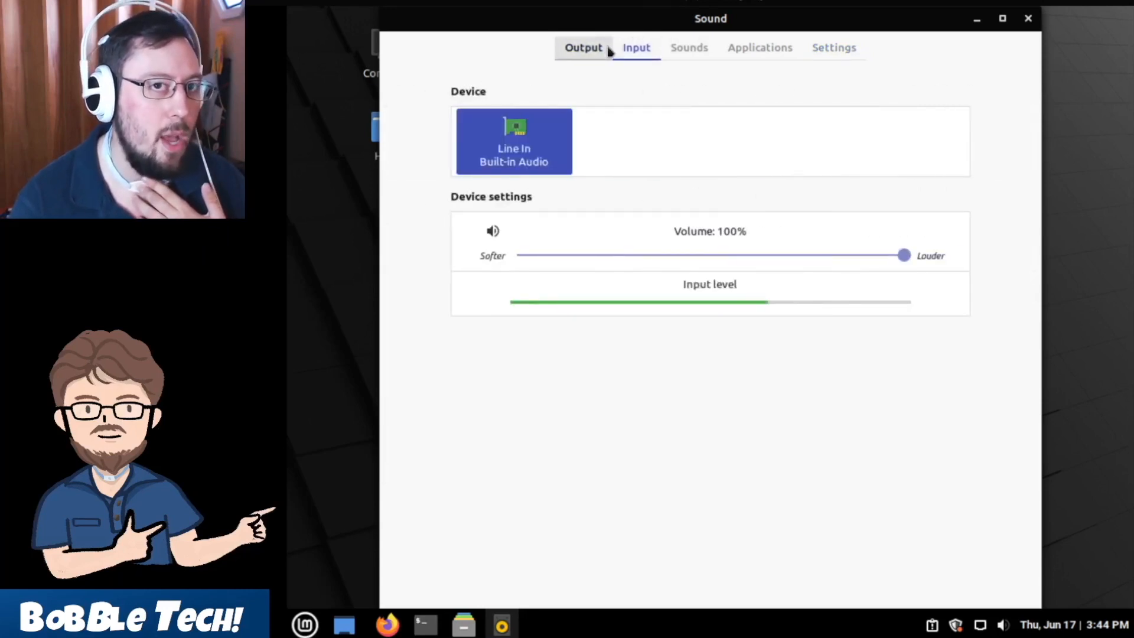
click(595, 51)
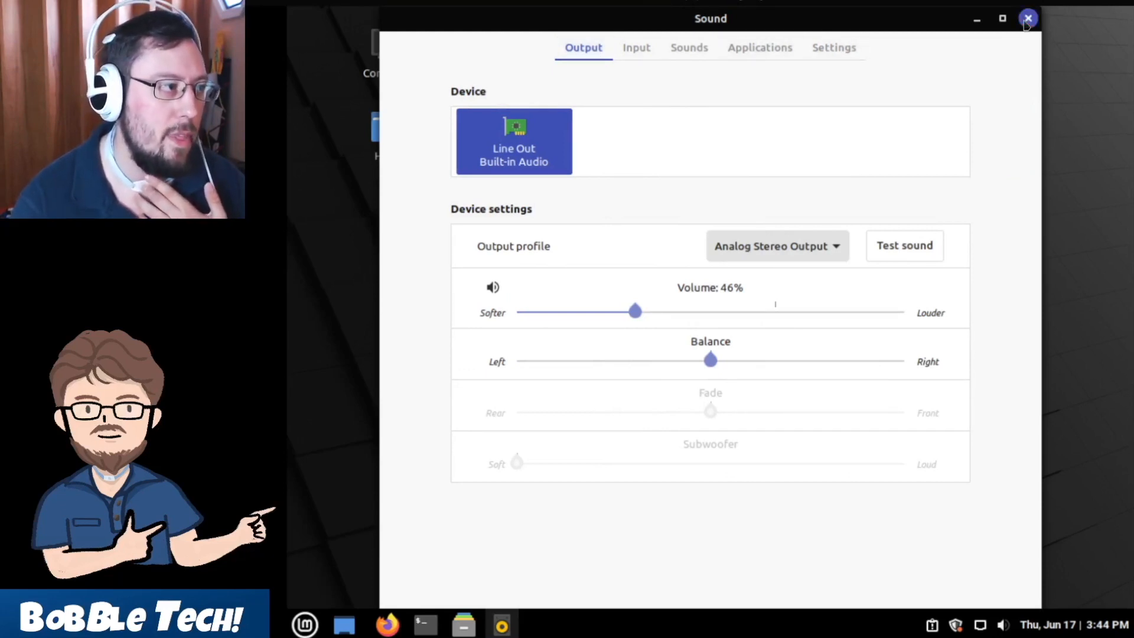
click(1028, 19)
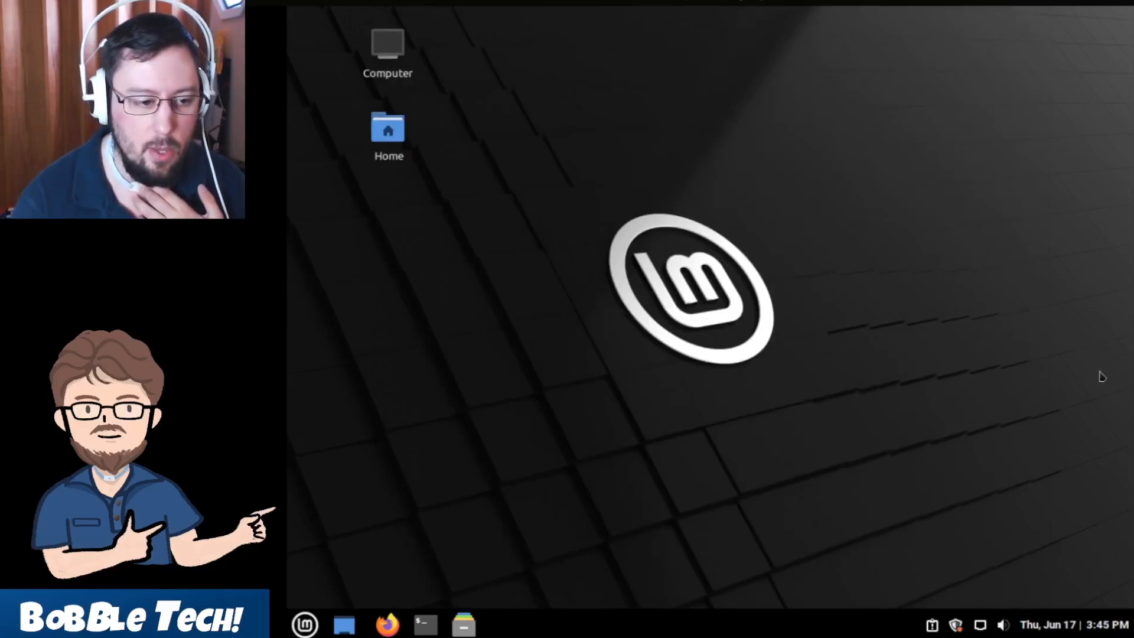
Step: Open the Effects settings in System Settings and disable effects on menus
click(302, 630)
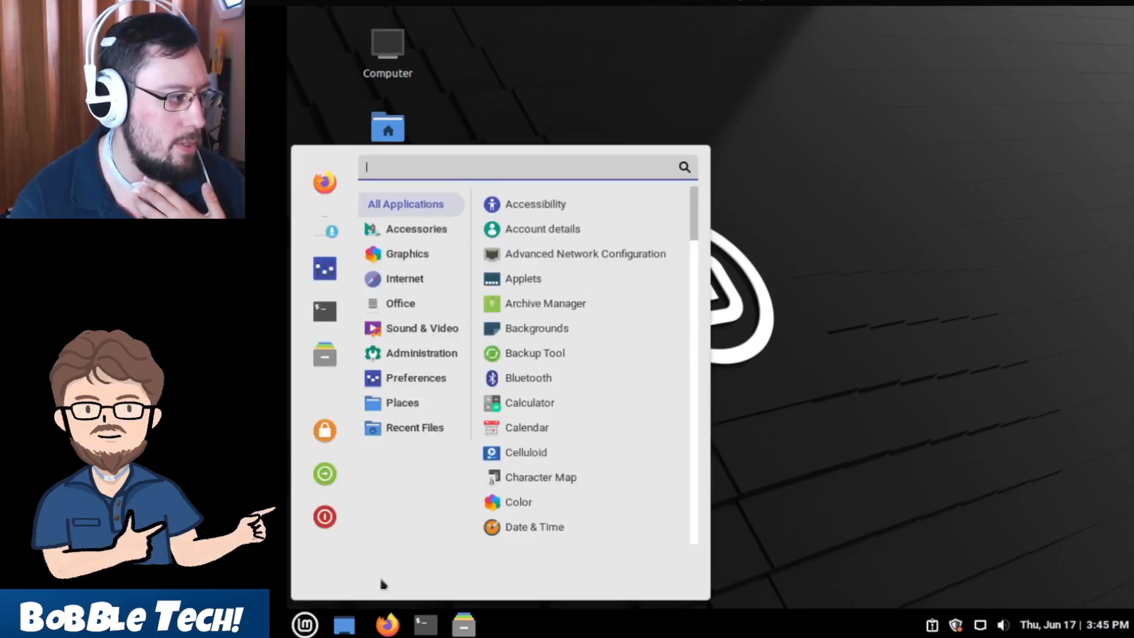
click(320, 276)
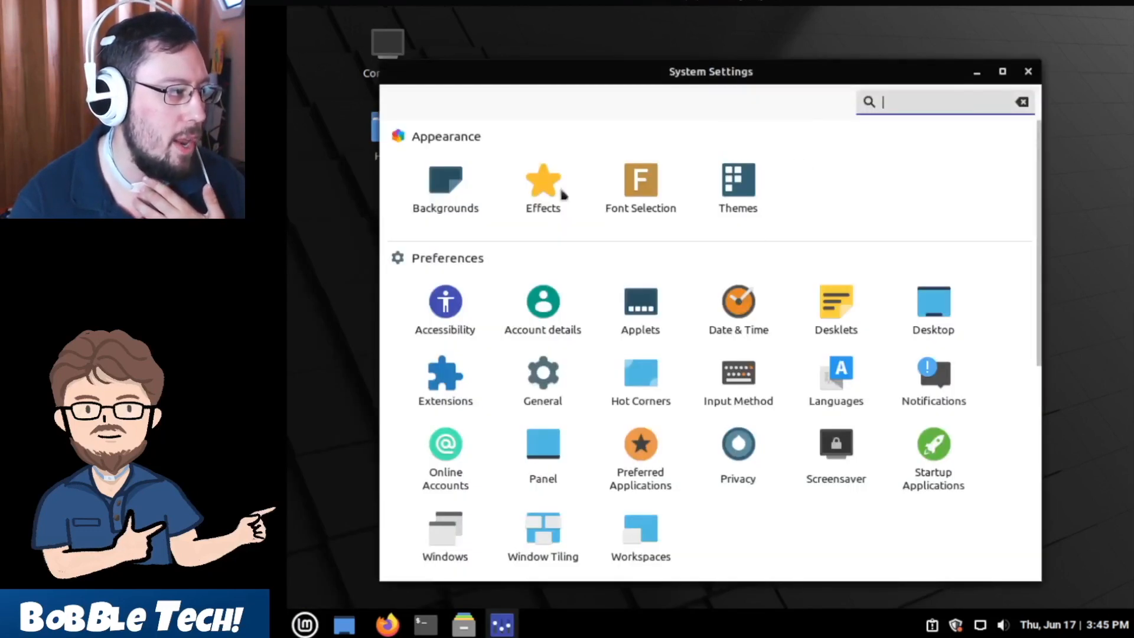
click(542, 186)
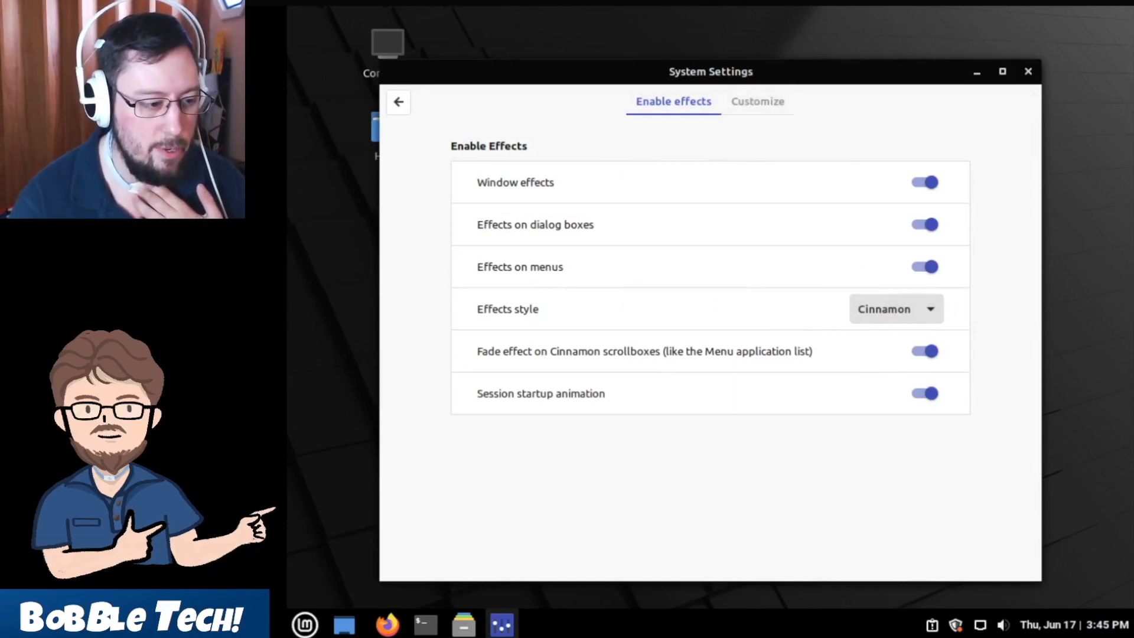
click(925, 267)
Step: Enable customized effects and set Mapping windows to Fade with easeNone and a 220 ms duration
click(768, 103)
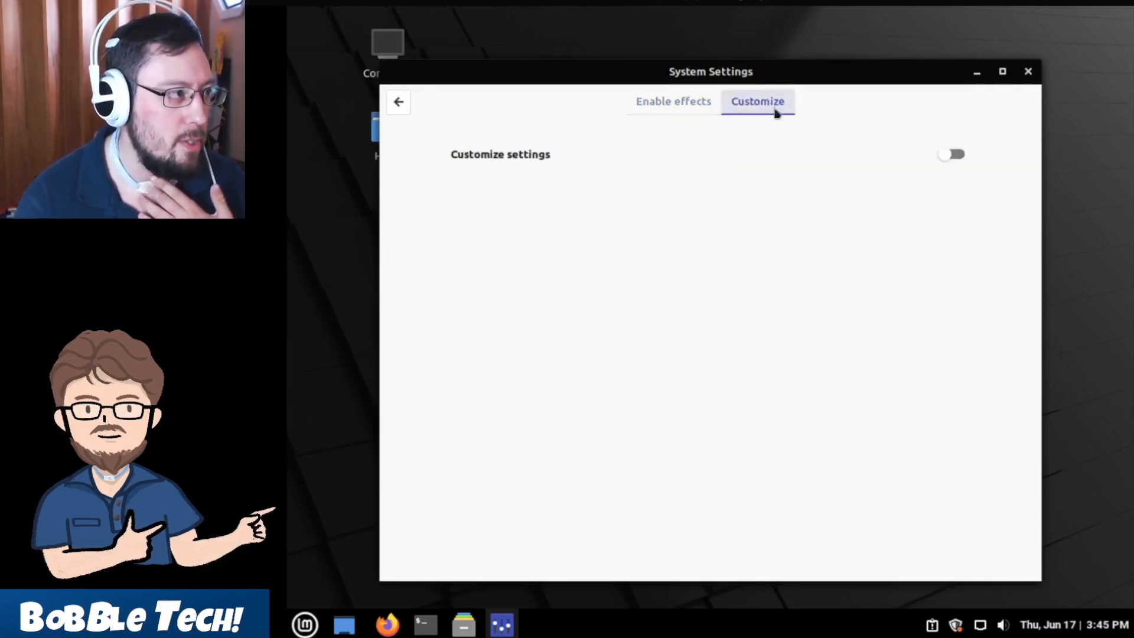
click(950, 154)
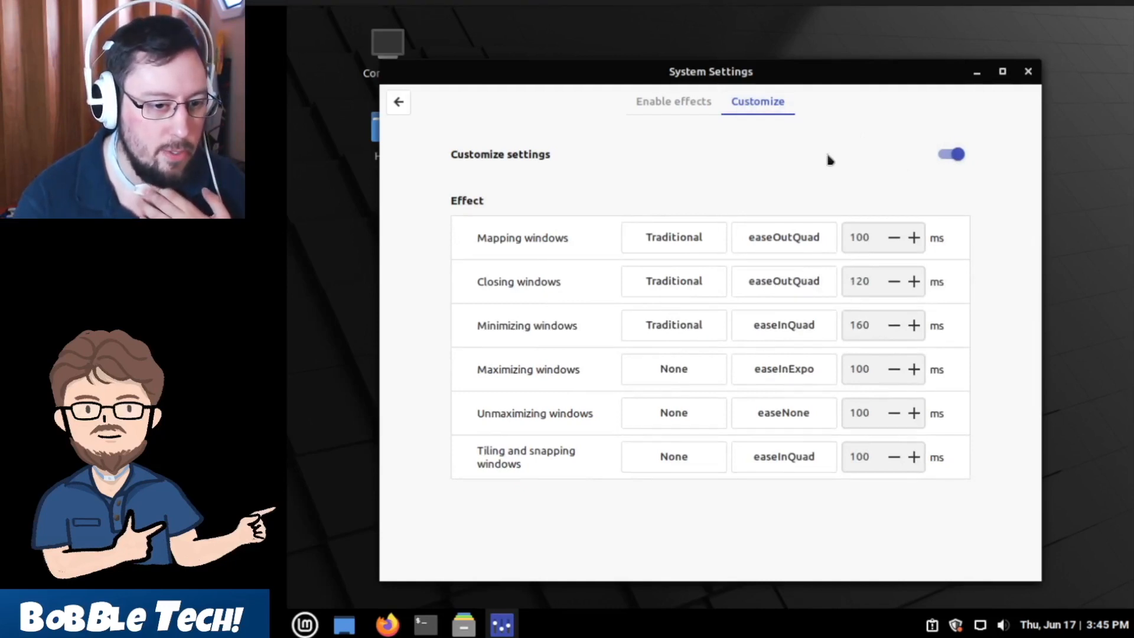
click(704, 228)
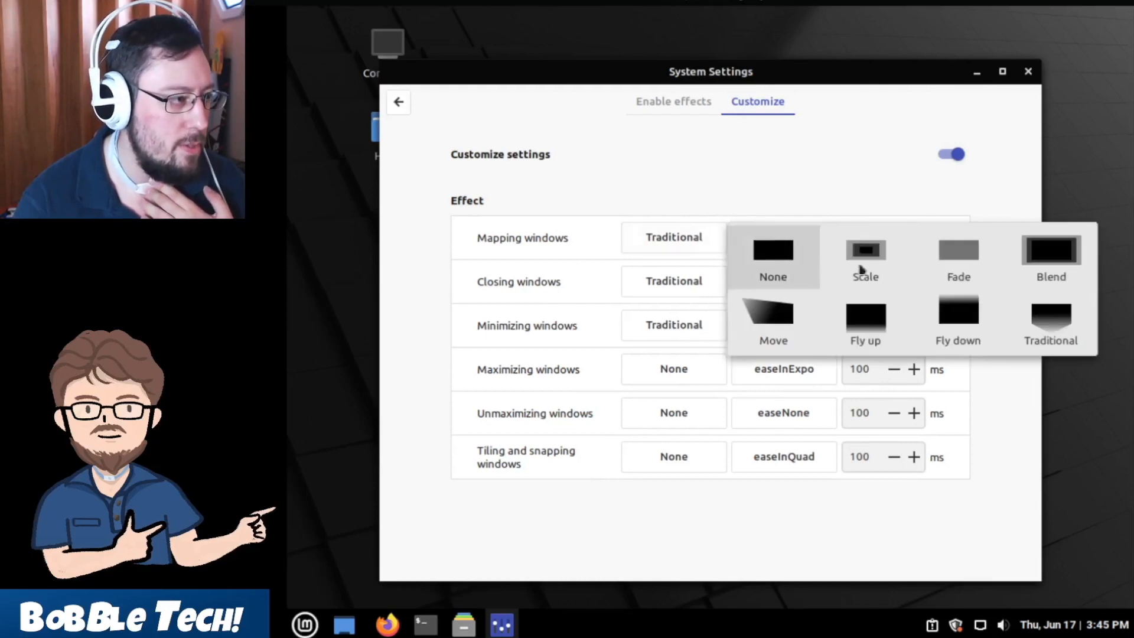
click(945, 260)
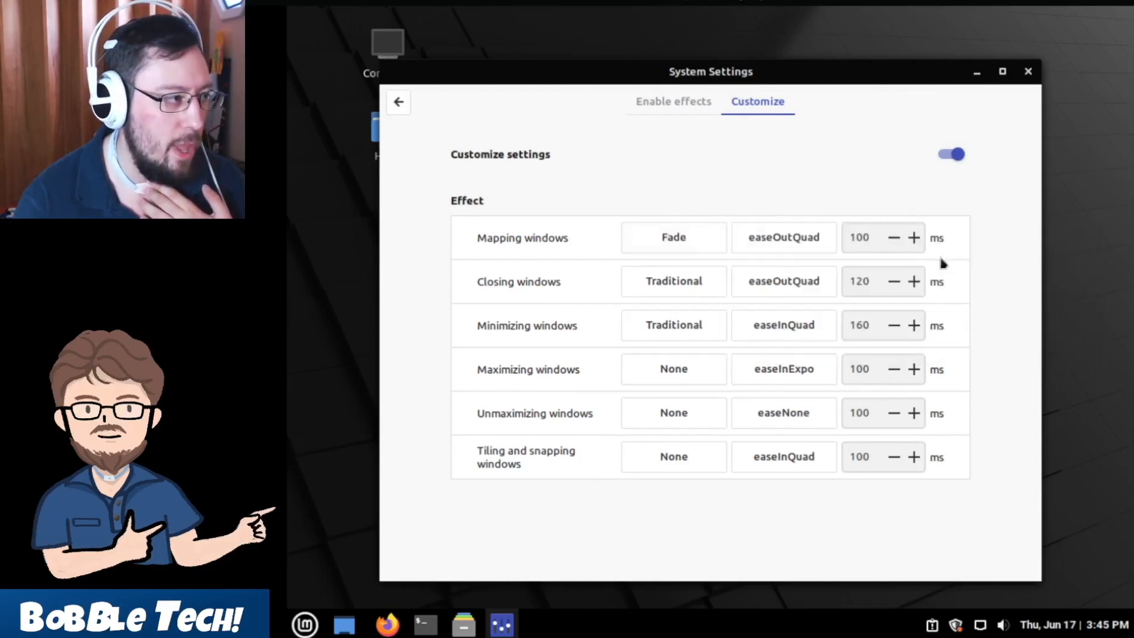
click(812, 245)
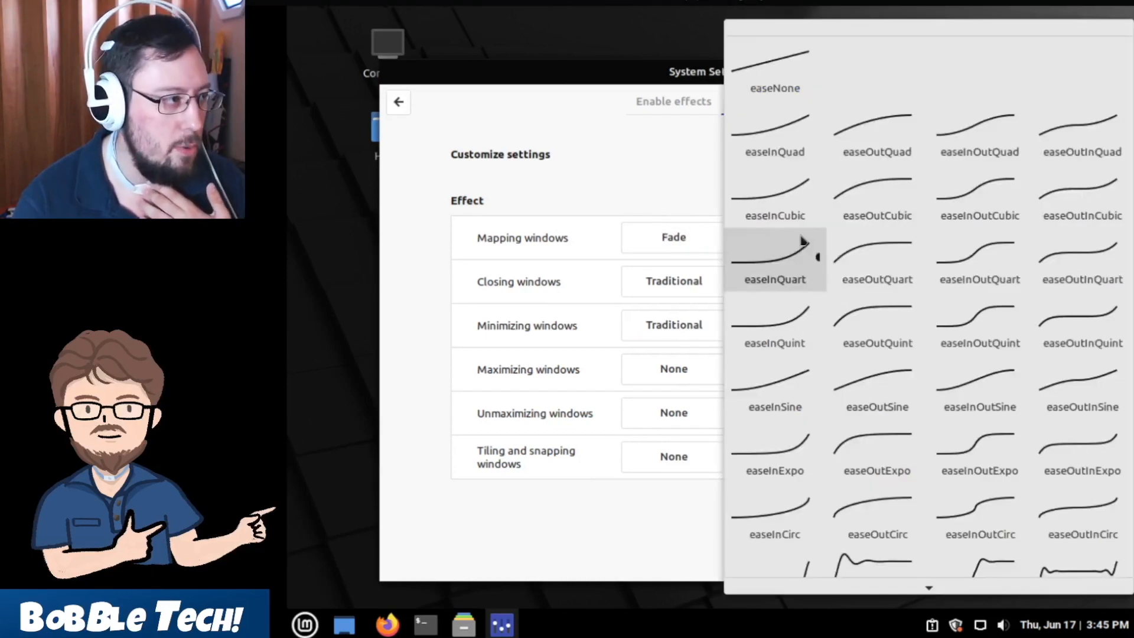
click(792, 54)
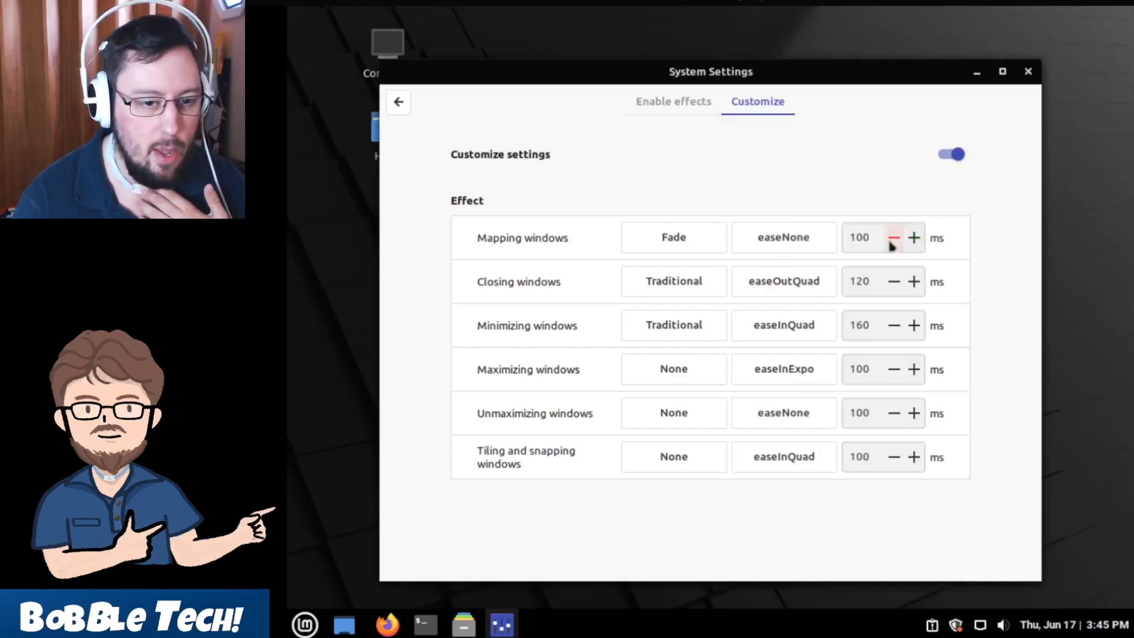
double_click(869, 238)
text(220)
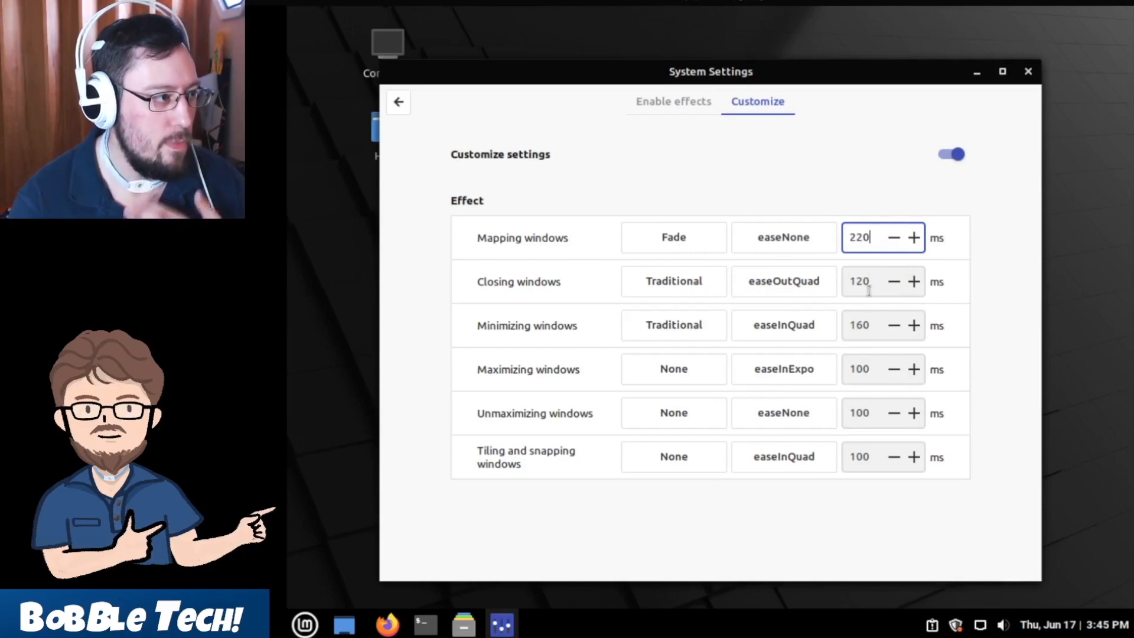
Step: Set the Closing windows effect to Fade with easeNone and a 220 ms duration
click(869, 288)
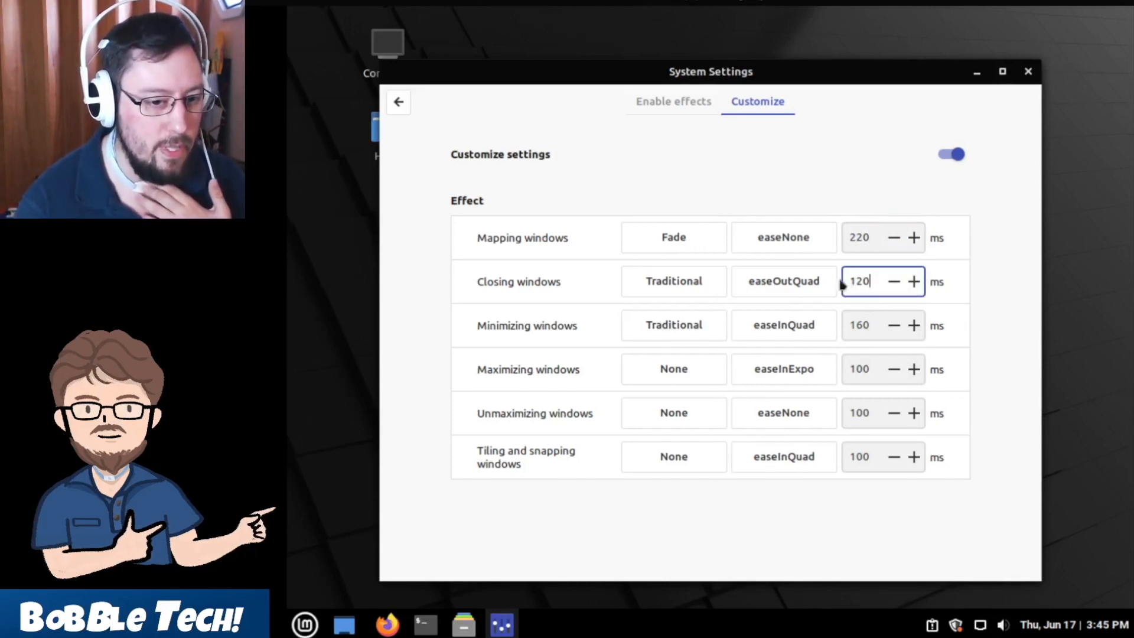
click(787, 283)
click(768, 77)
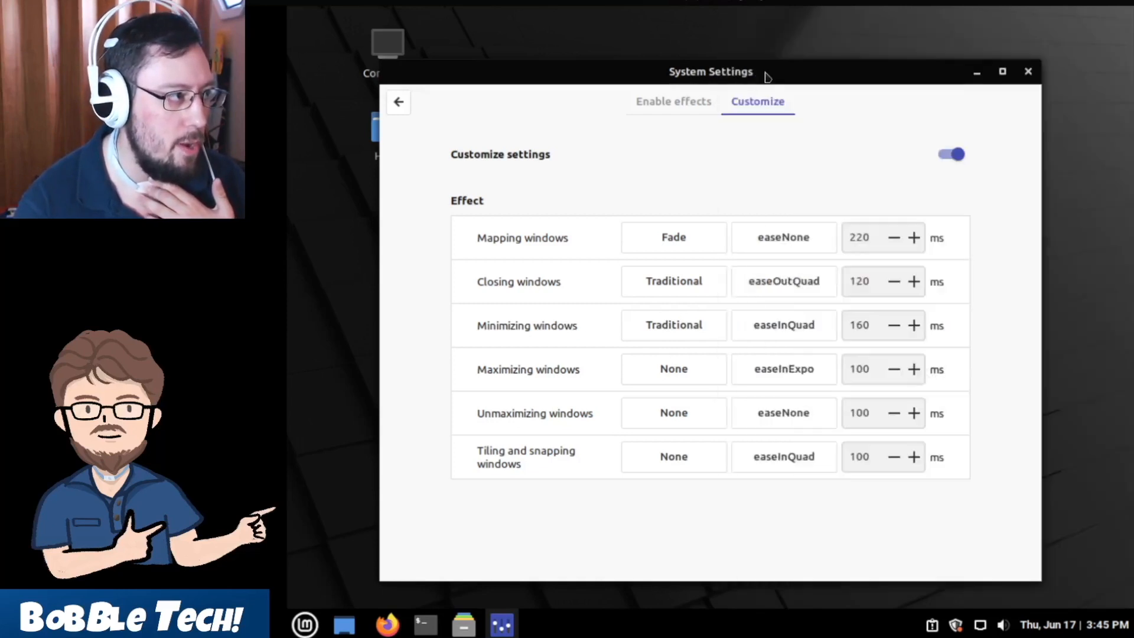
click(696, 286)
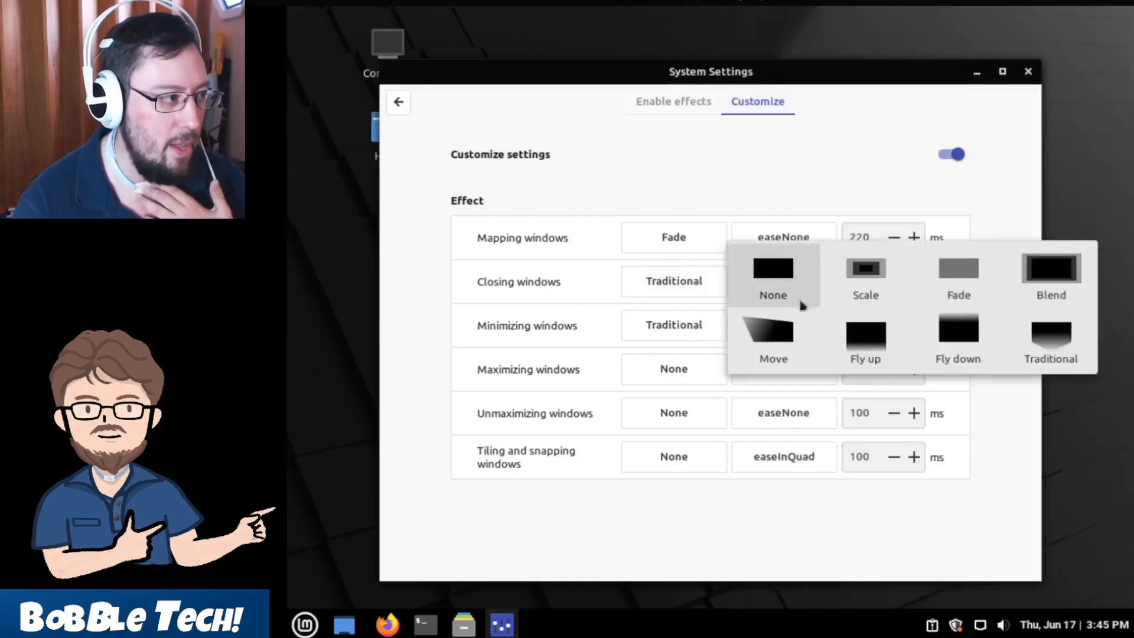
click(963, 276)
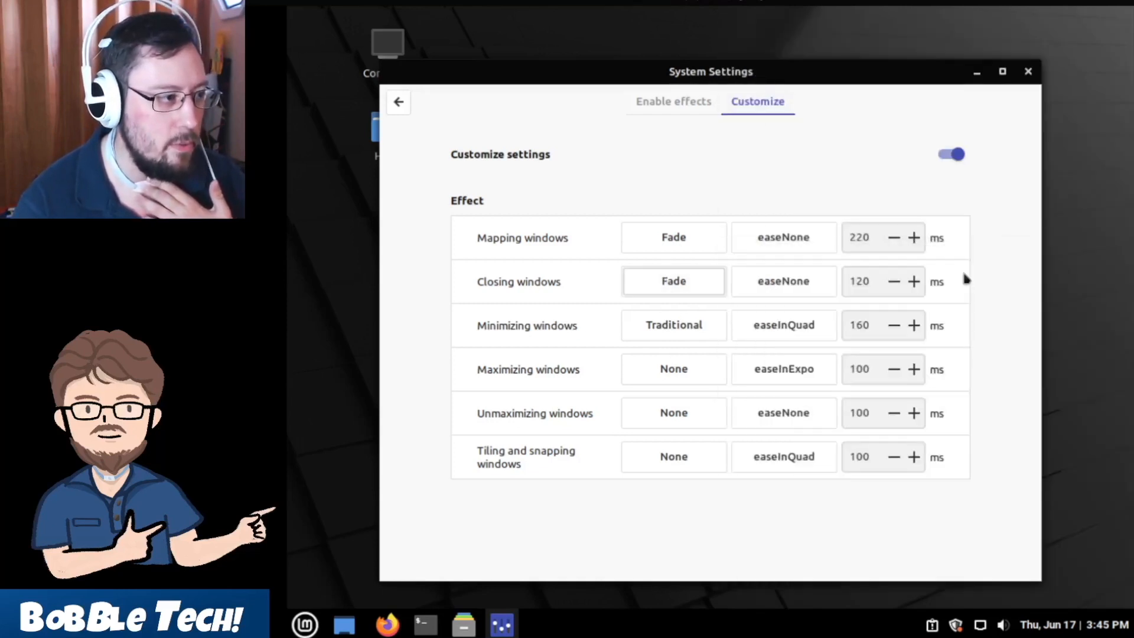
double_click(863, 280)
text(220)
Step: Set the Minimizing windows effect duration to 260 ms and close System Settings
double_click(865, 323)
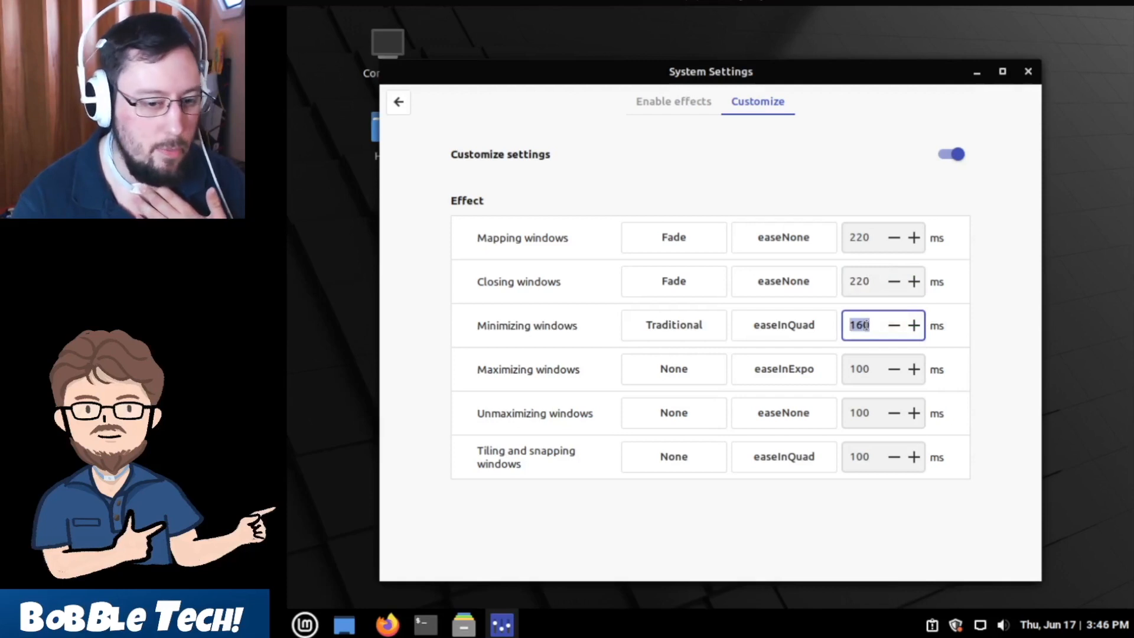
text(260)
click(784, 325)
click(623, 531)
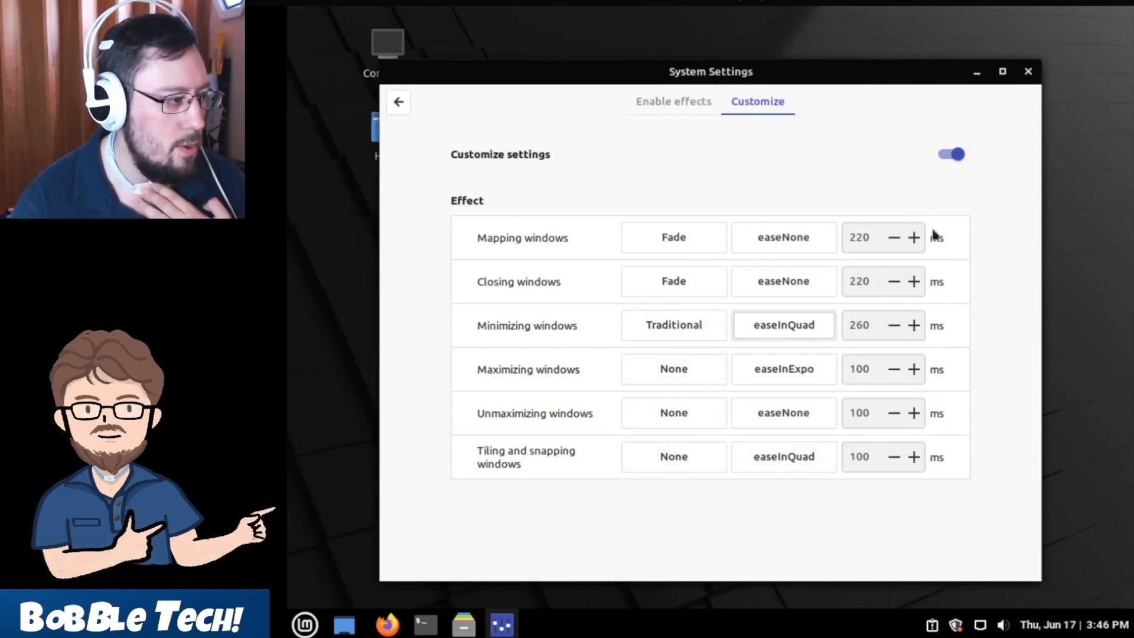
click(672, 102)
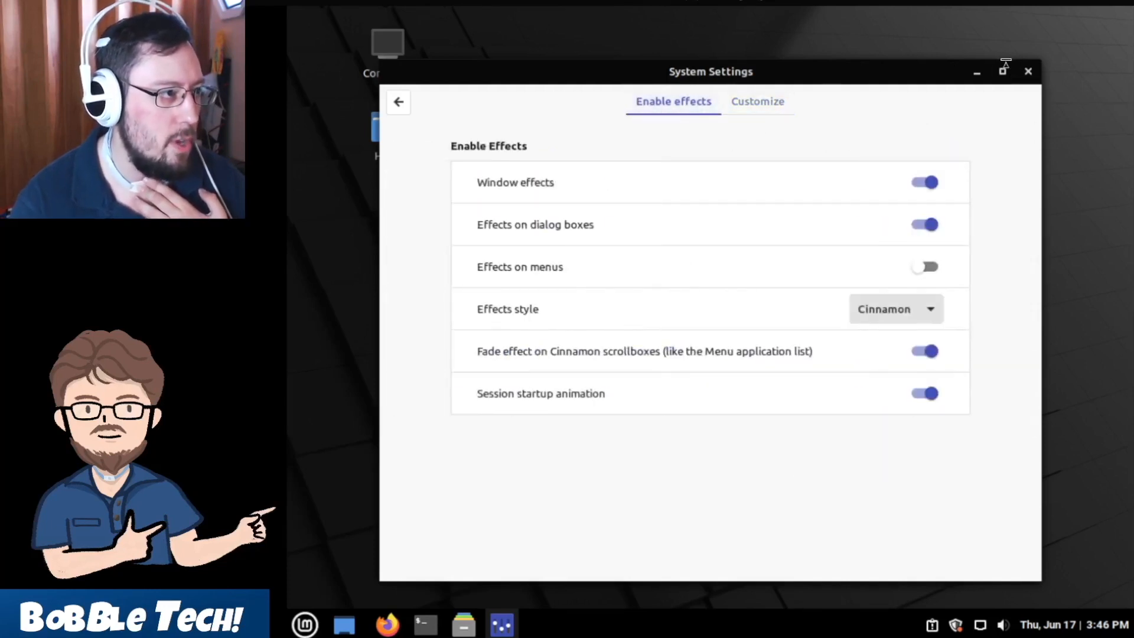
click(1021, 81)
Step: Open and close the terminal and the file manager to test the new window effects
click(425, 625)
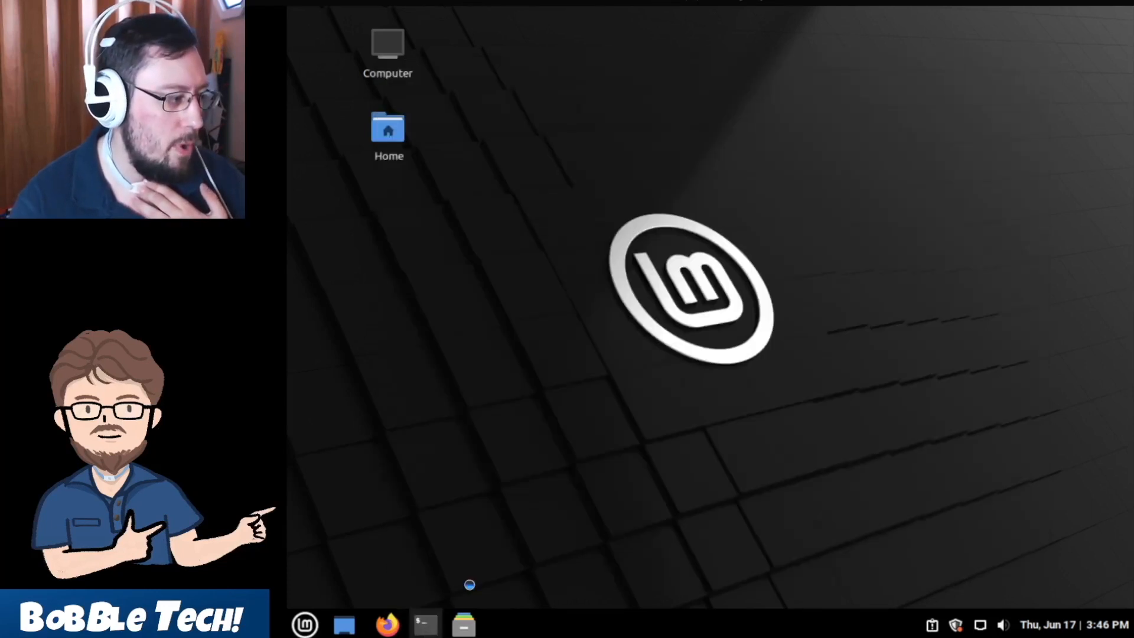
click(960, 134)
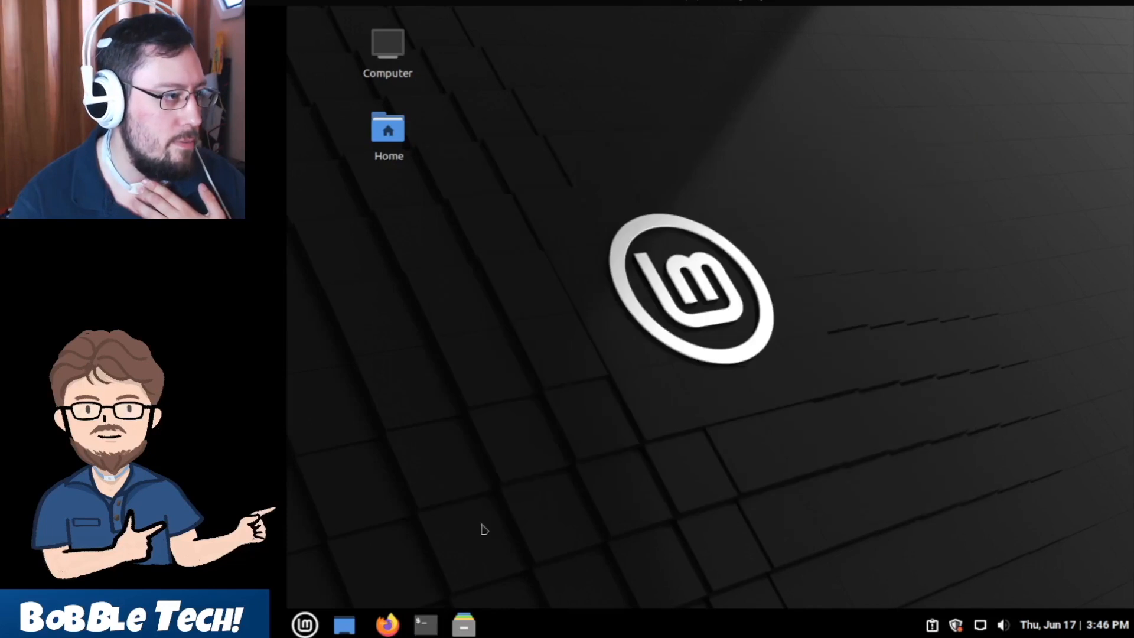
click(464, 625)
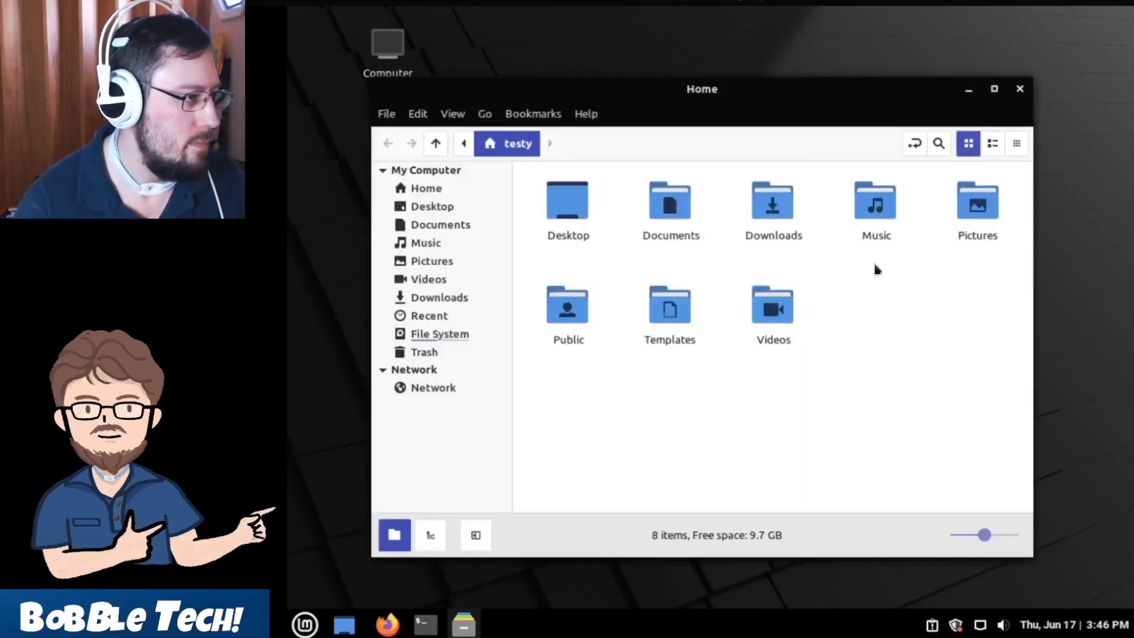
click(1020, 111)
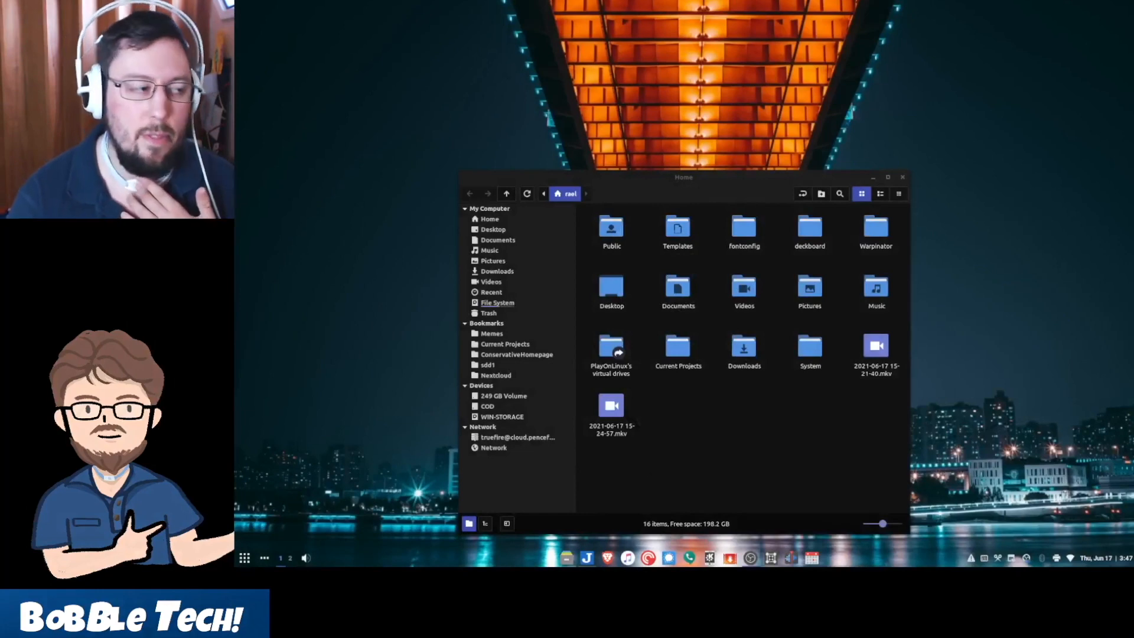
Step: Repeatedly dismiss and reopen the Home folder window to check the fade animations, leaving the desktop clear
click(812, 420)
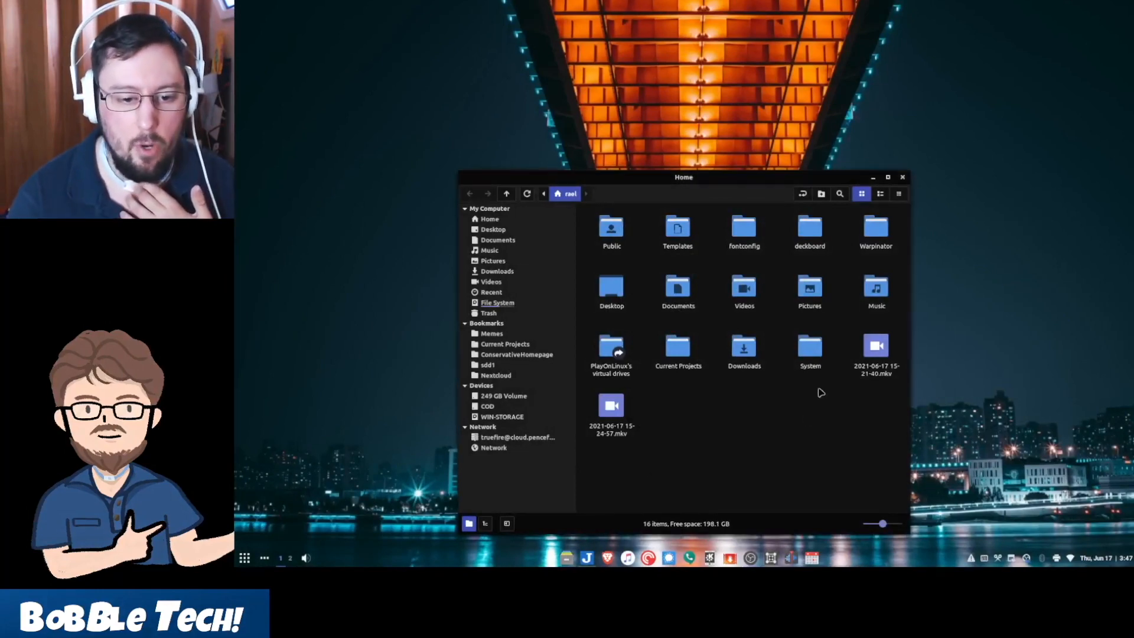
click(903, 177)
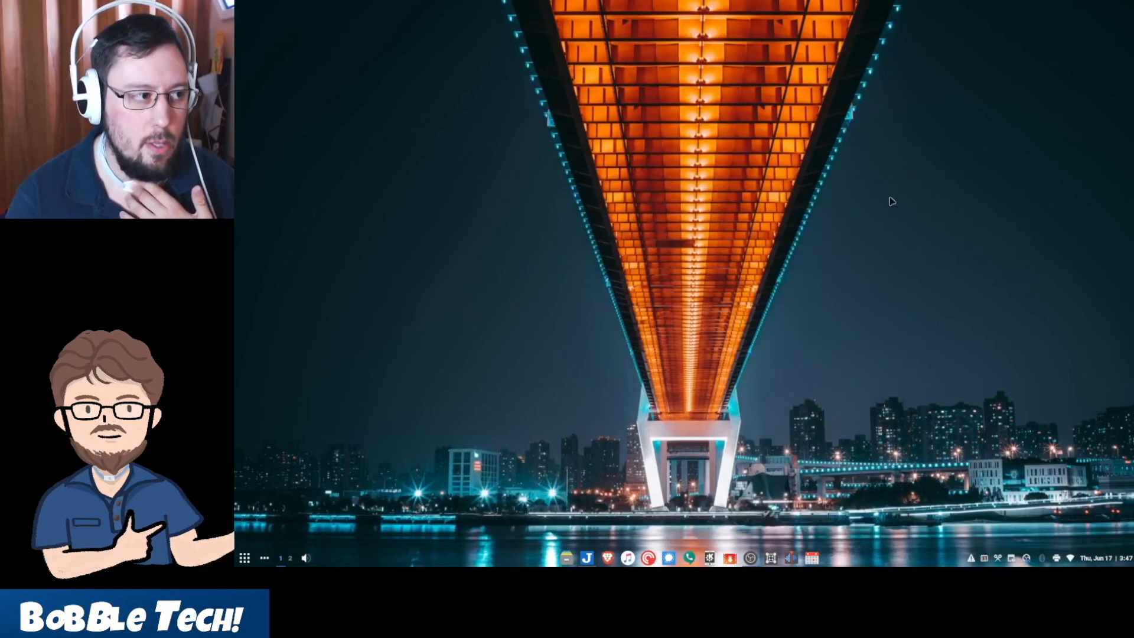
click(569, 558)
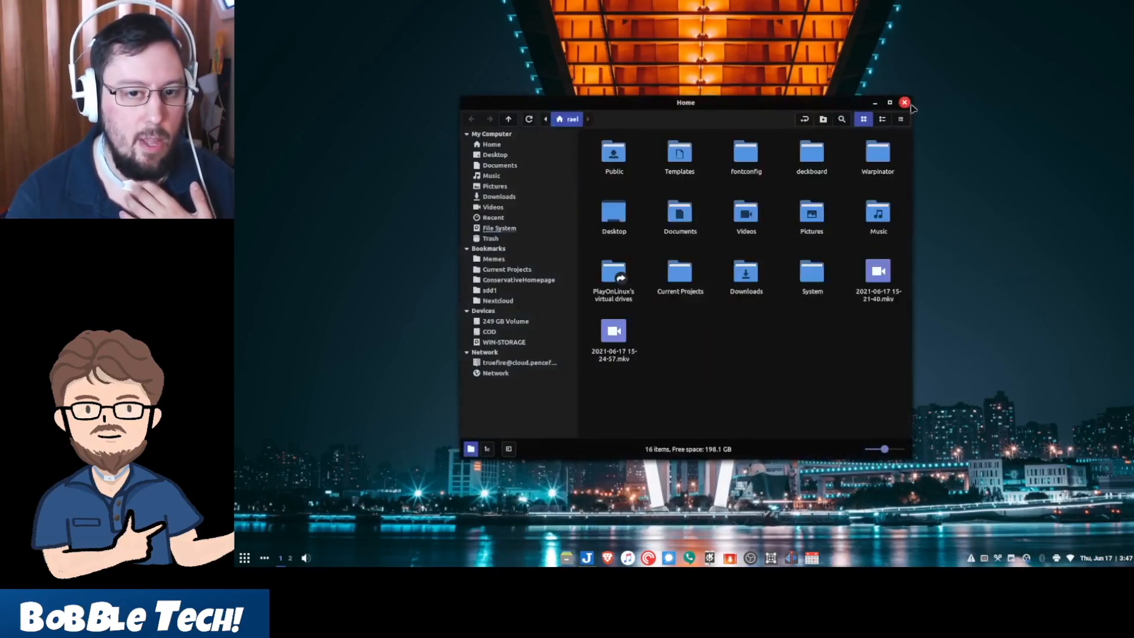
click(905, 103)
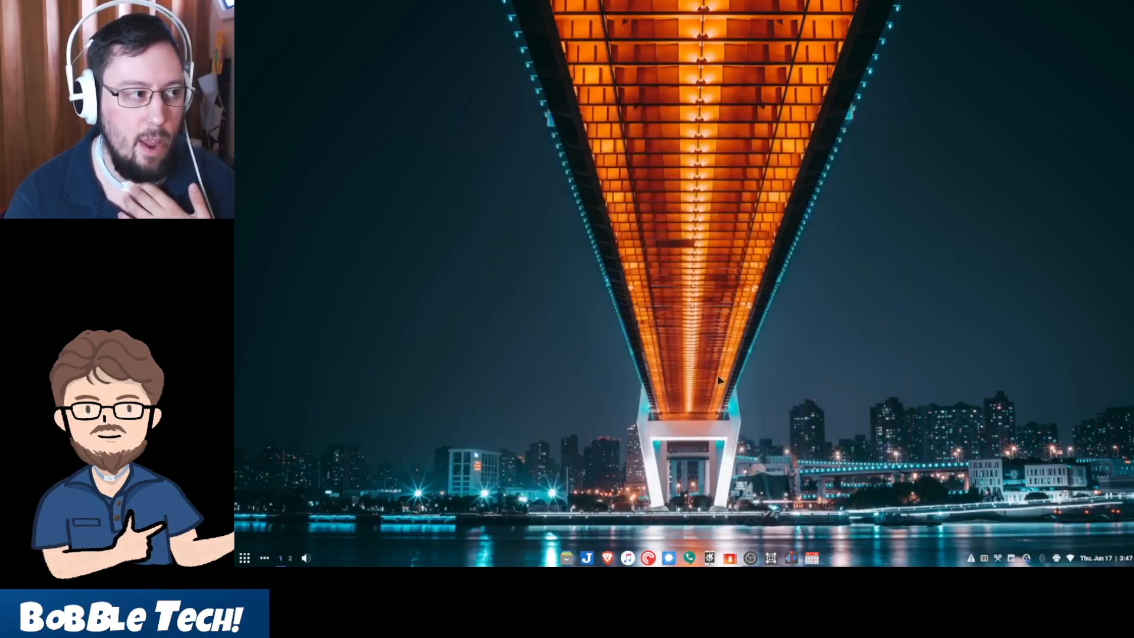
click(561, 560)
click(889, 106)
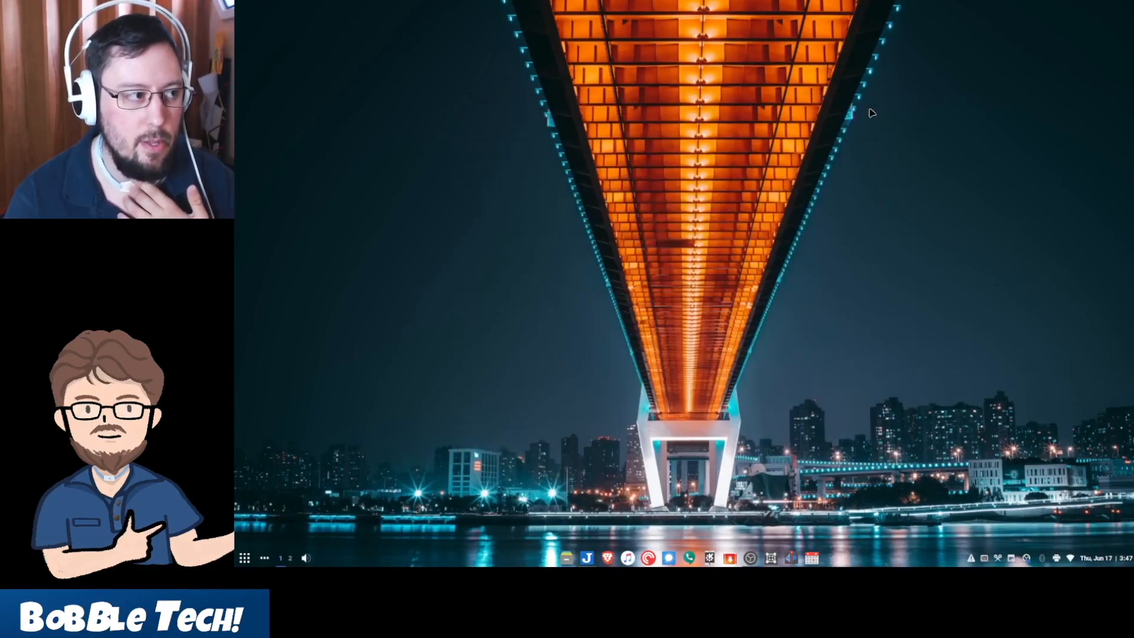
click(564, 558)
click(876, 104)
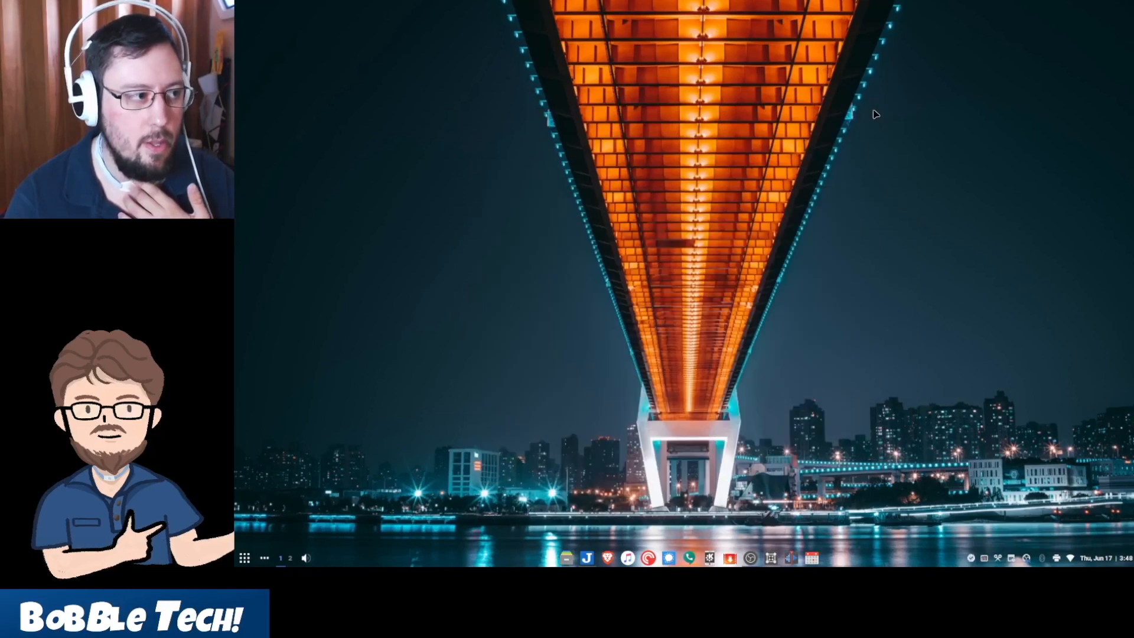